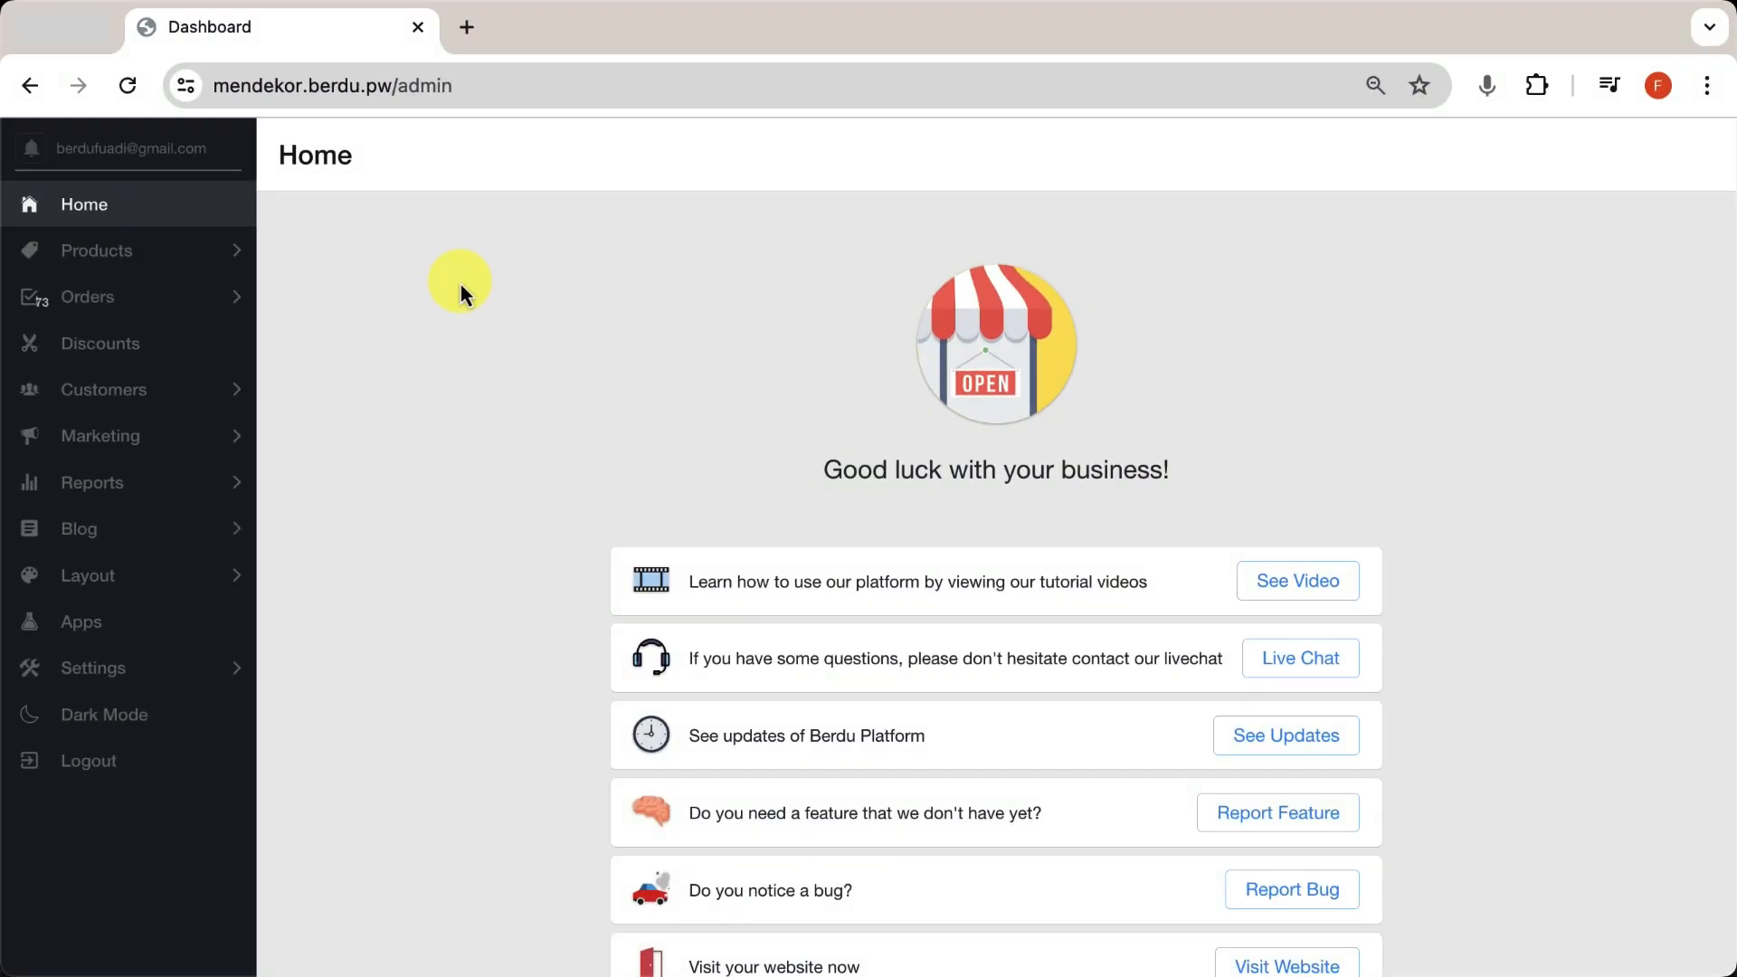
# Open the store's layout editor and look through the whole Home page preview down to the footer.
pyautogui.click(187, 584)
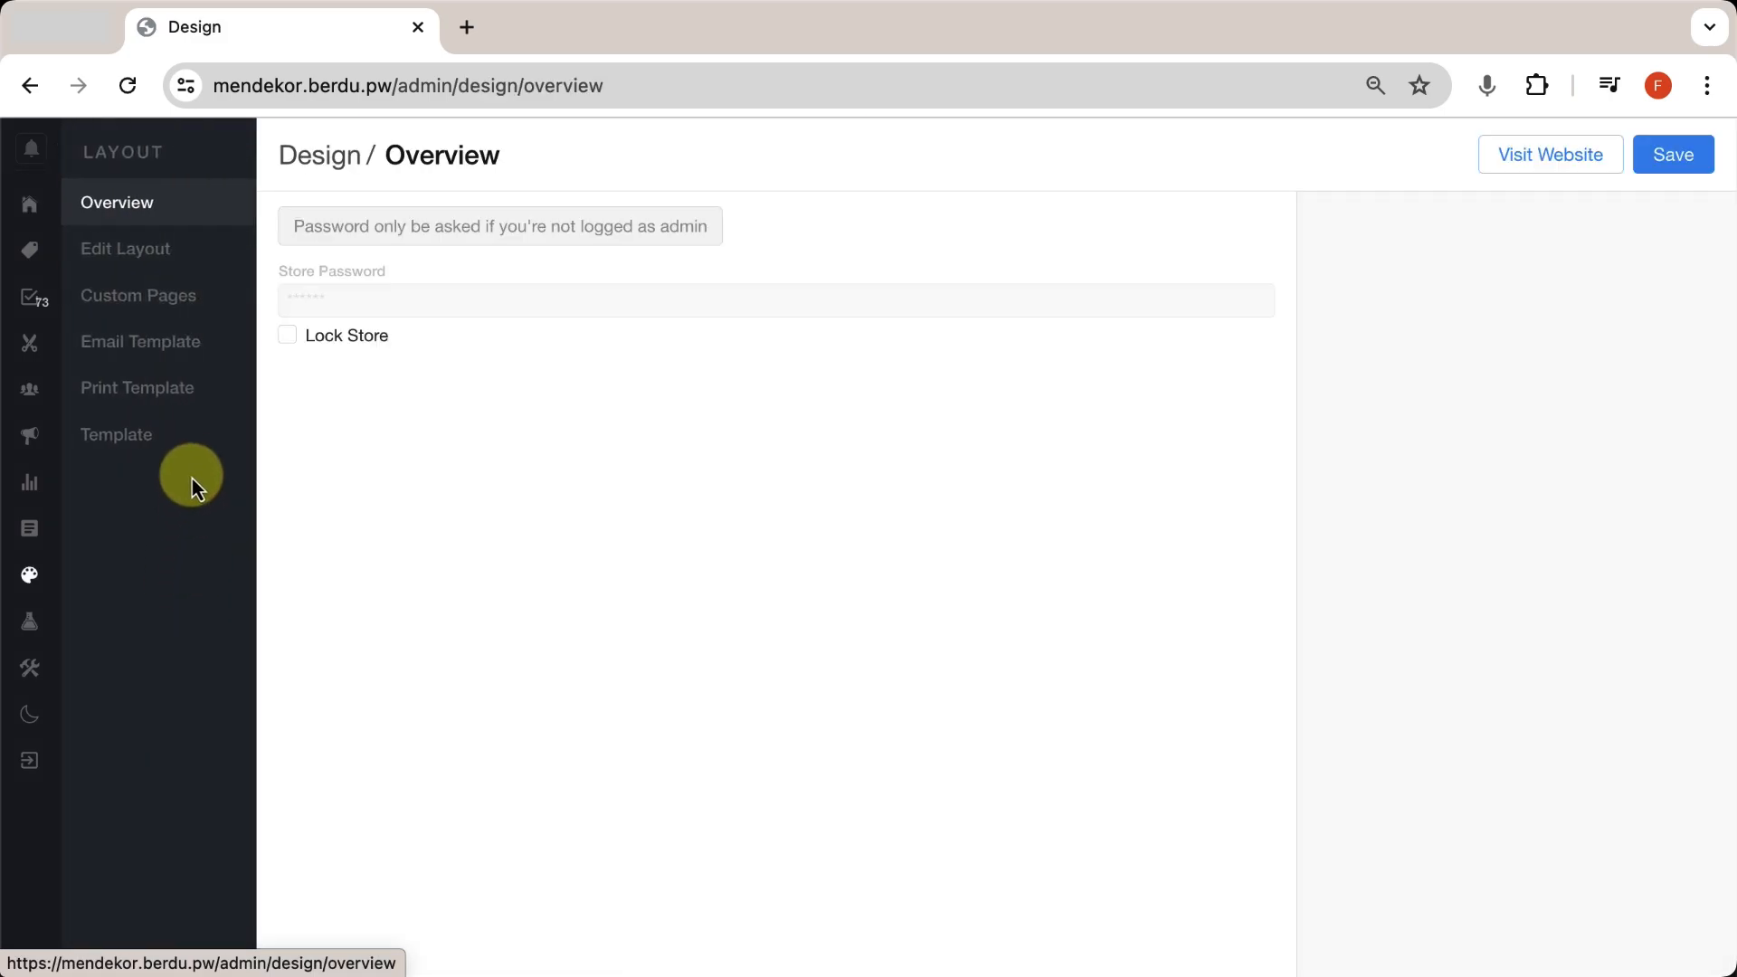
pyautogui.click(180, 262)
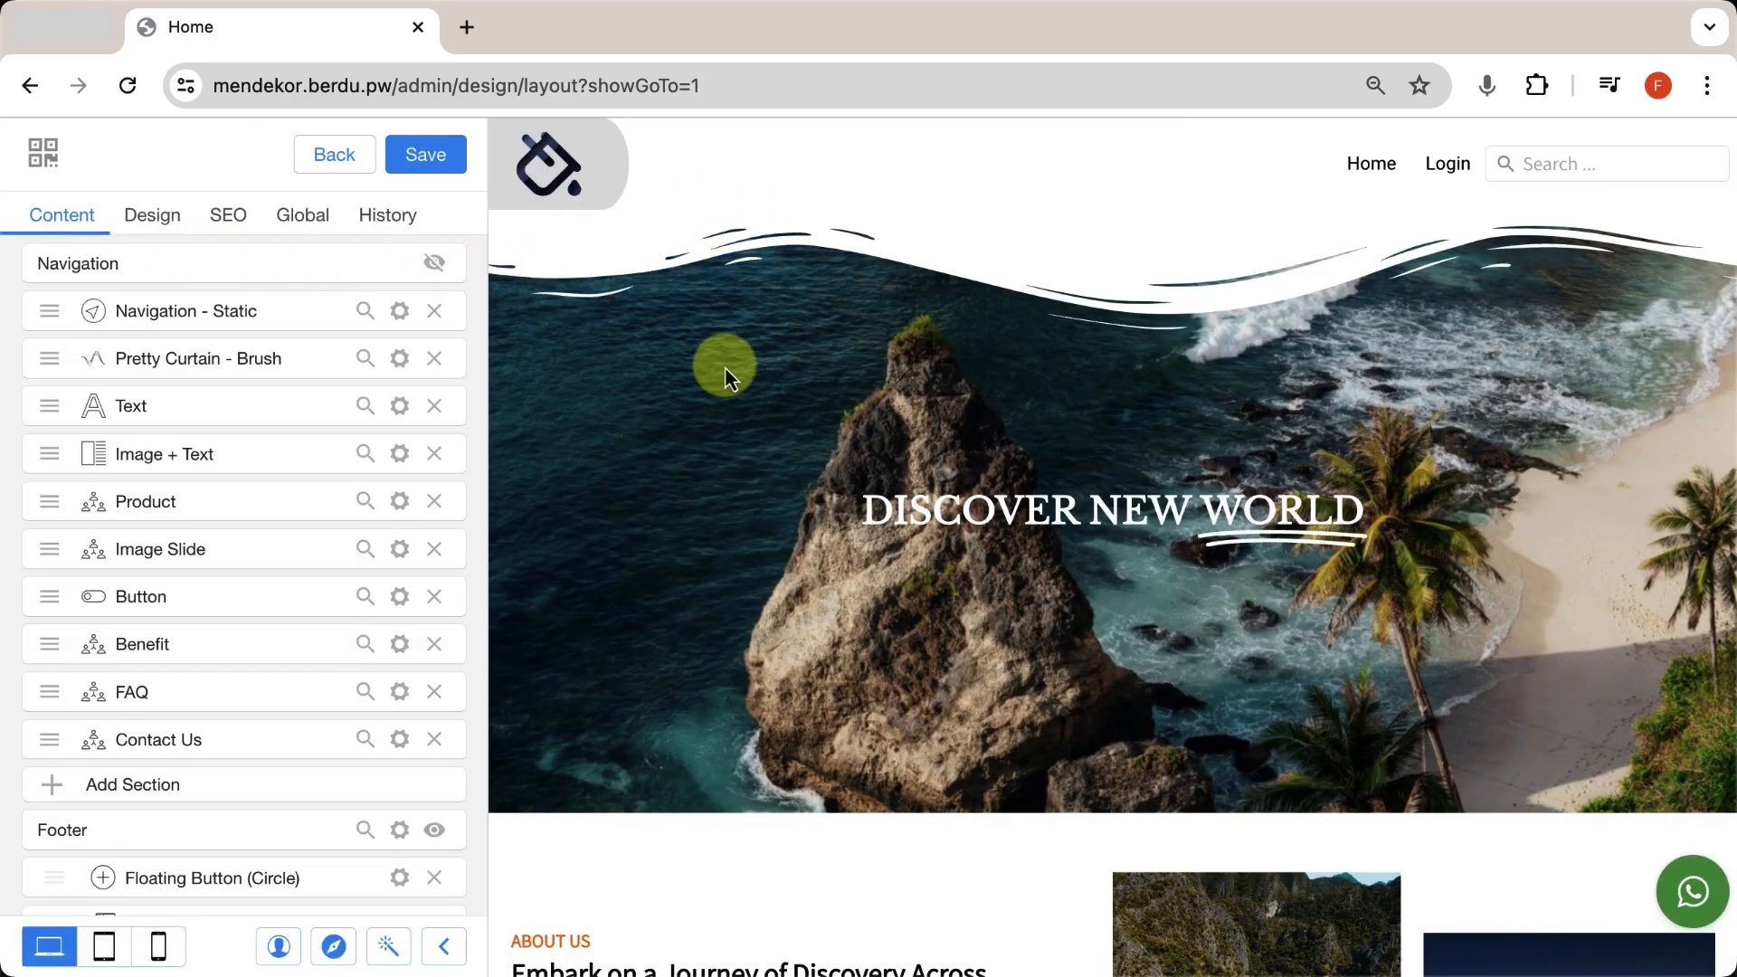
pyautogui.scroll(-15, 707, 354)
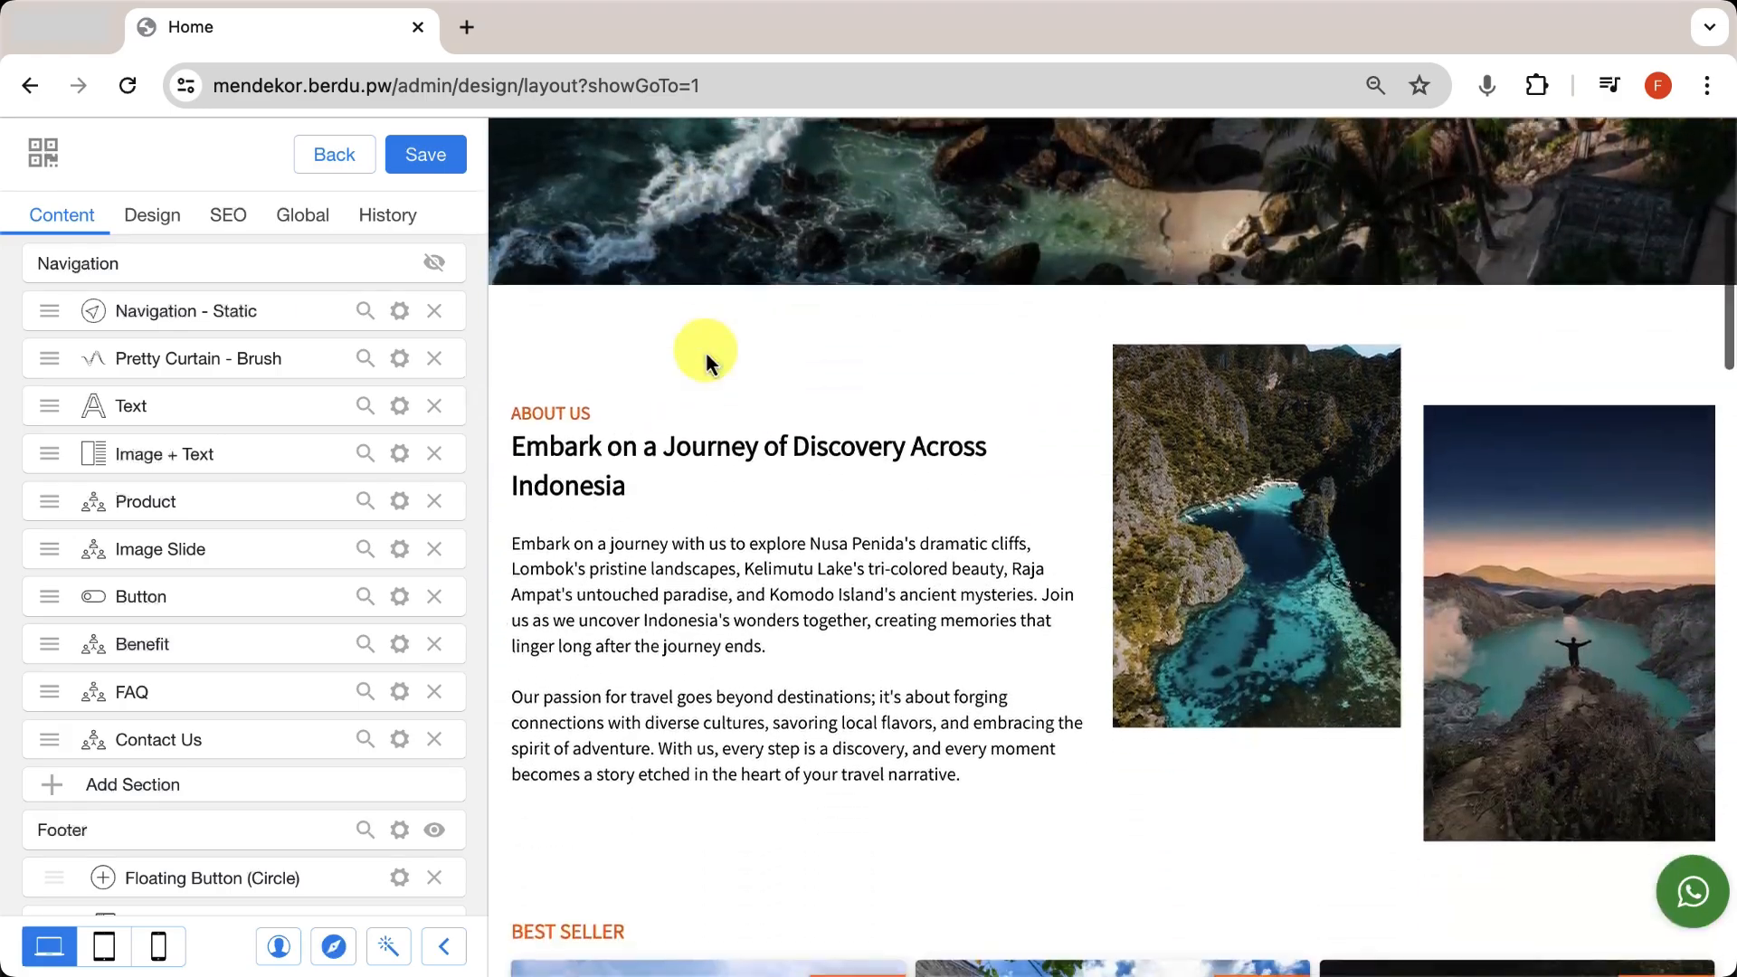
pyautogui.scroll(-15, 706, 351)
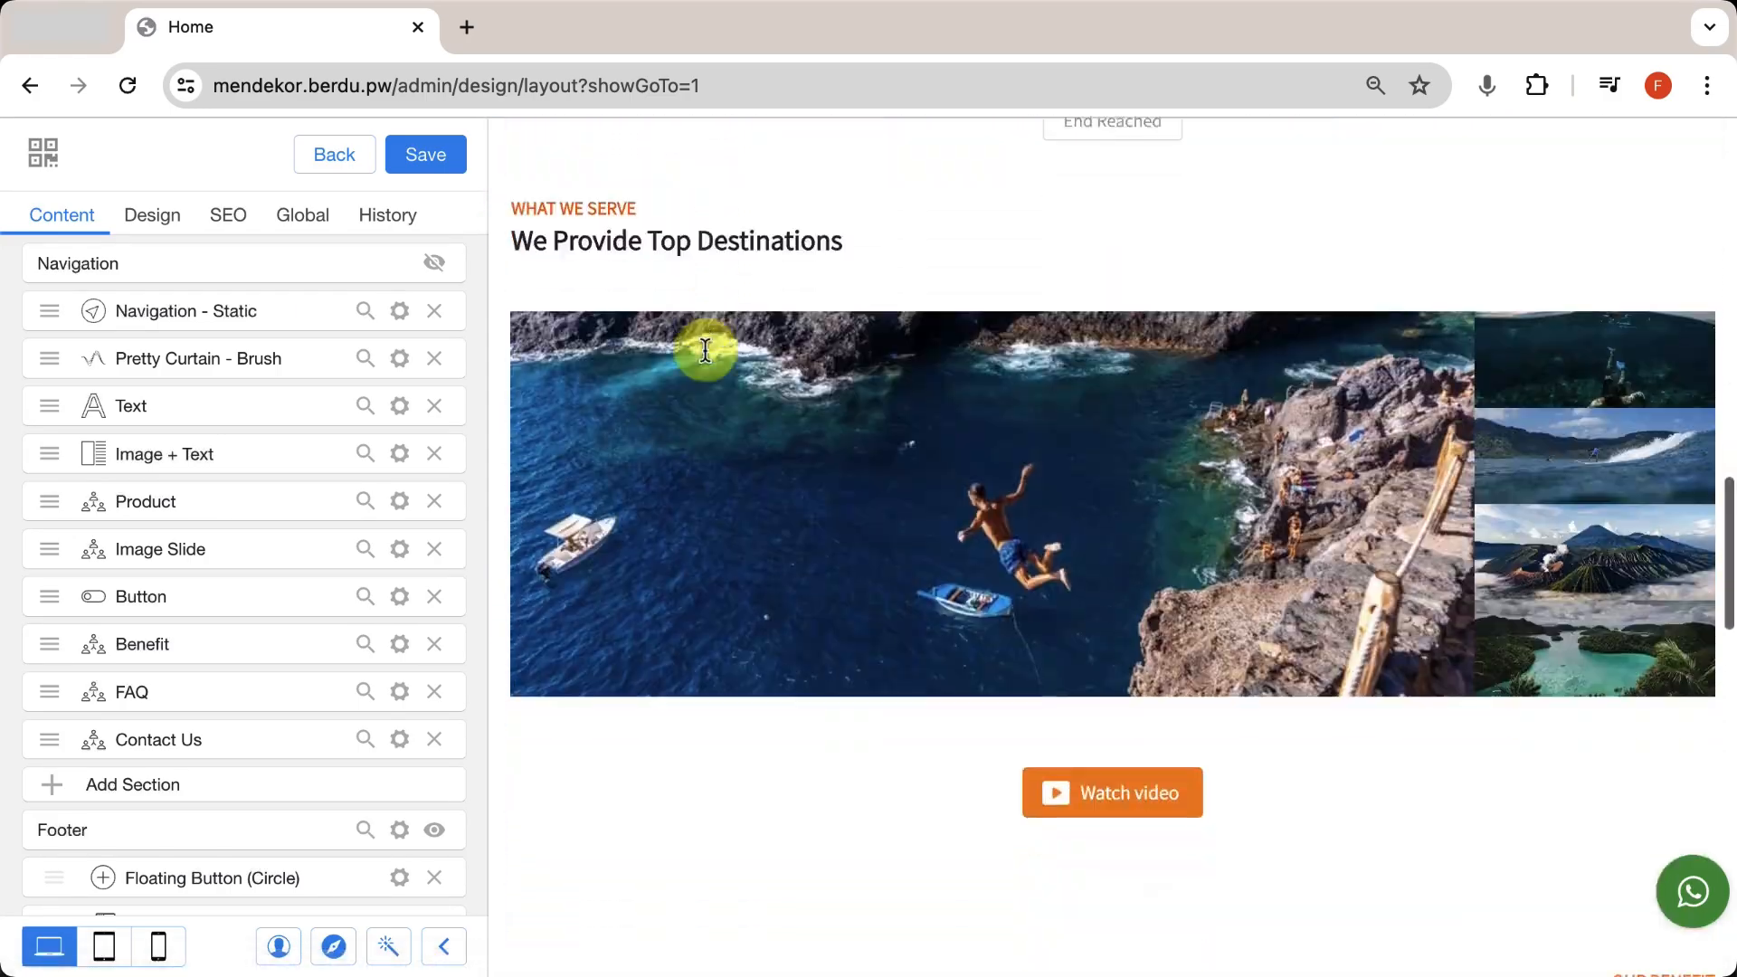
pyautogui.scroll(-5, 705, 351)
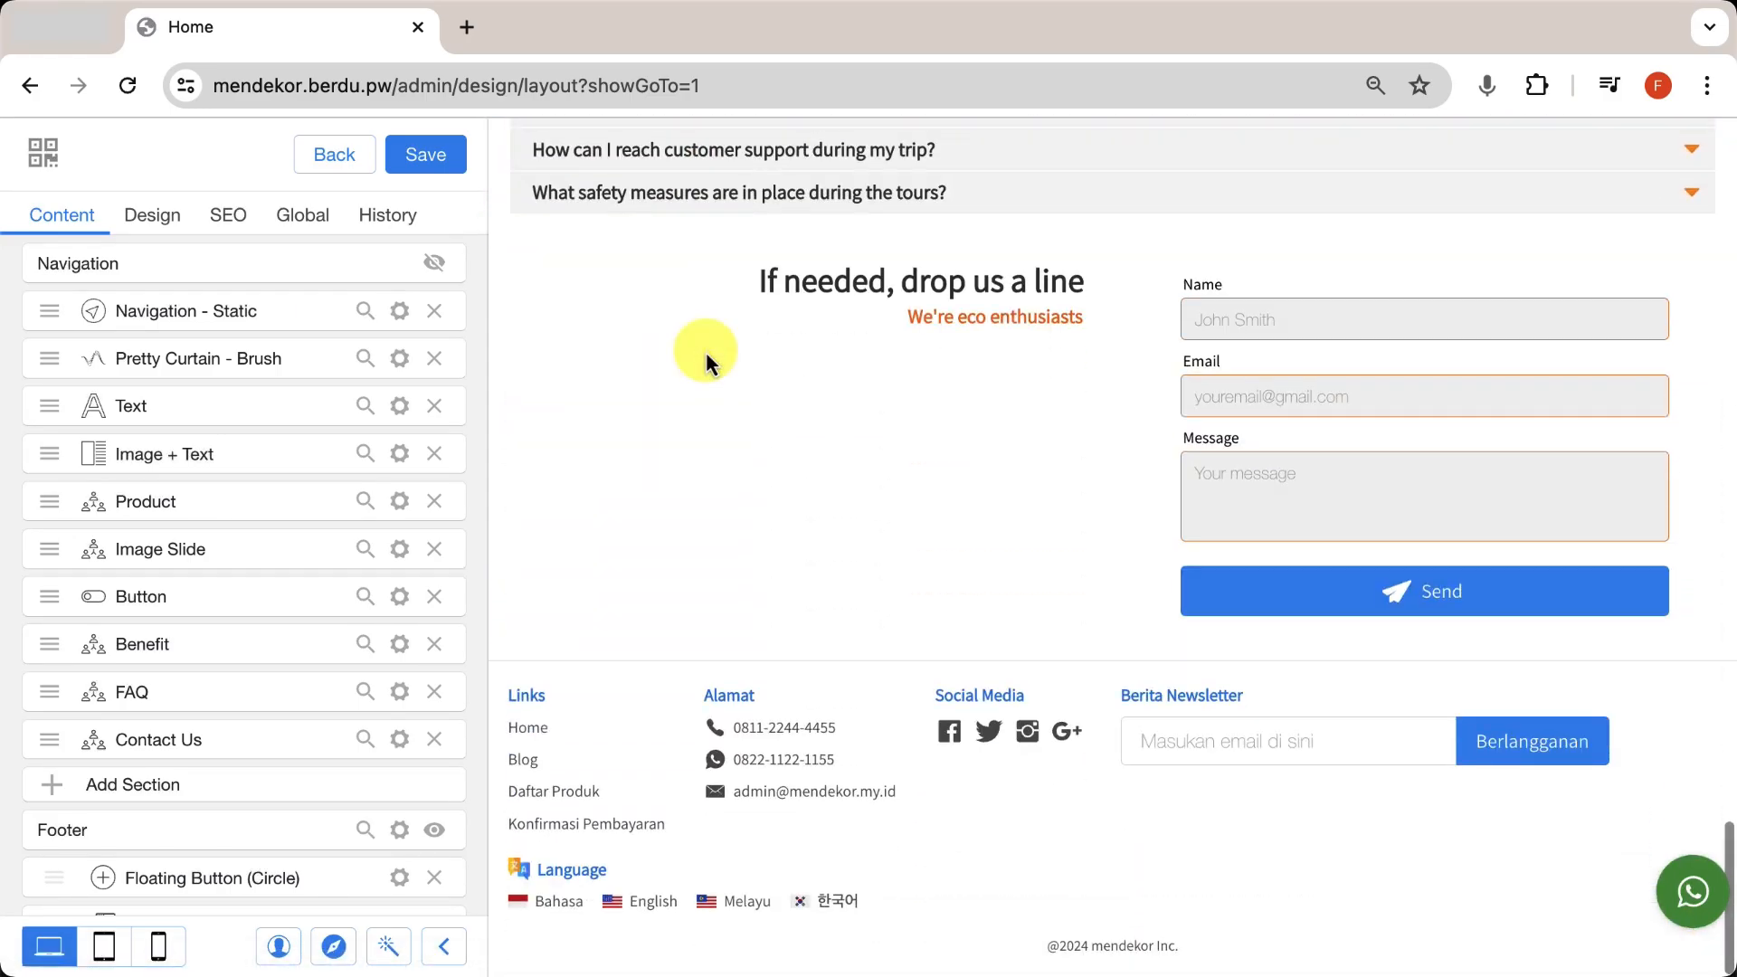
pyautogui.scroll(20, 705, 351)
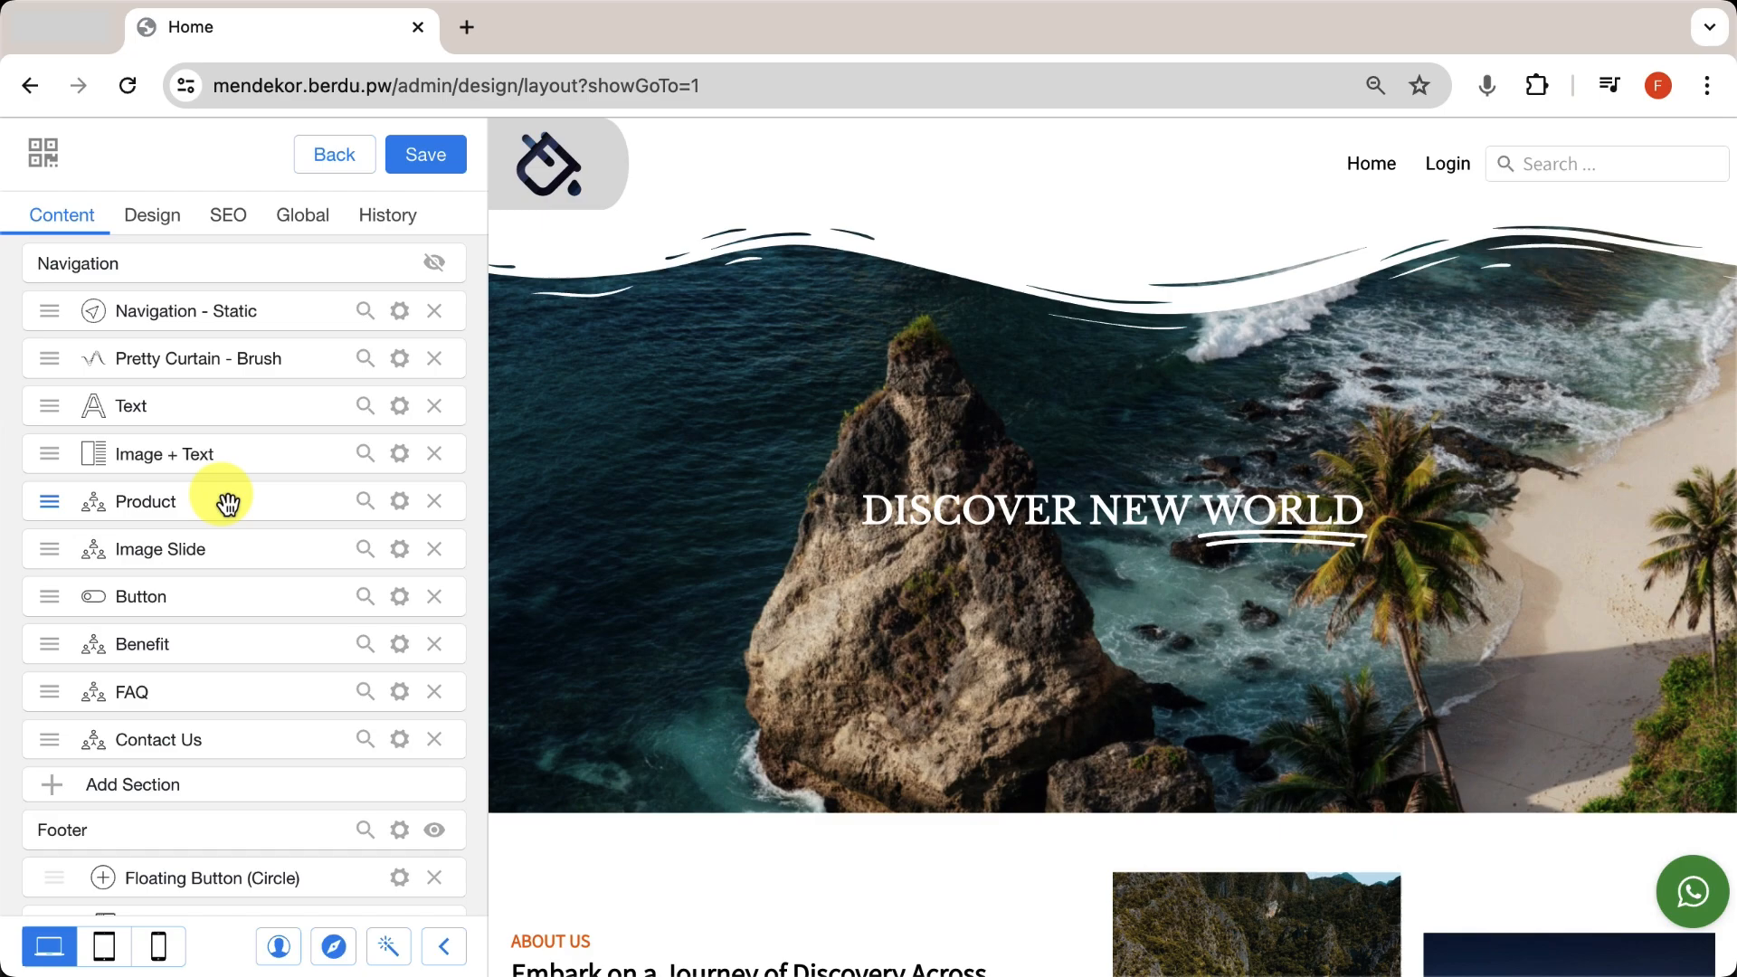
# Open the settings of the Text section holding DISCOVER NEW WORLD and replay its highlight effect.
pyautogui.click(306, 408)
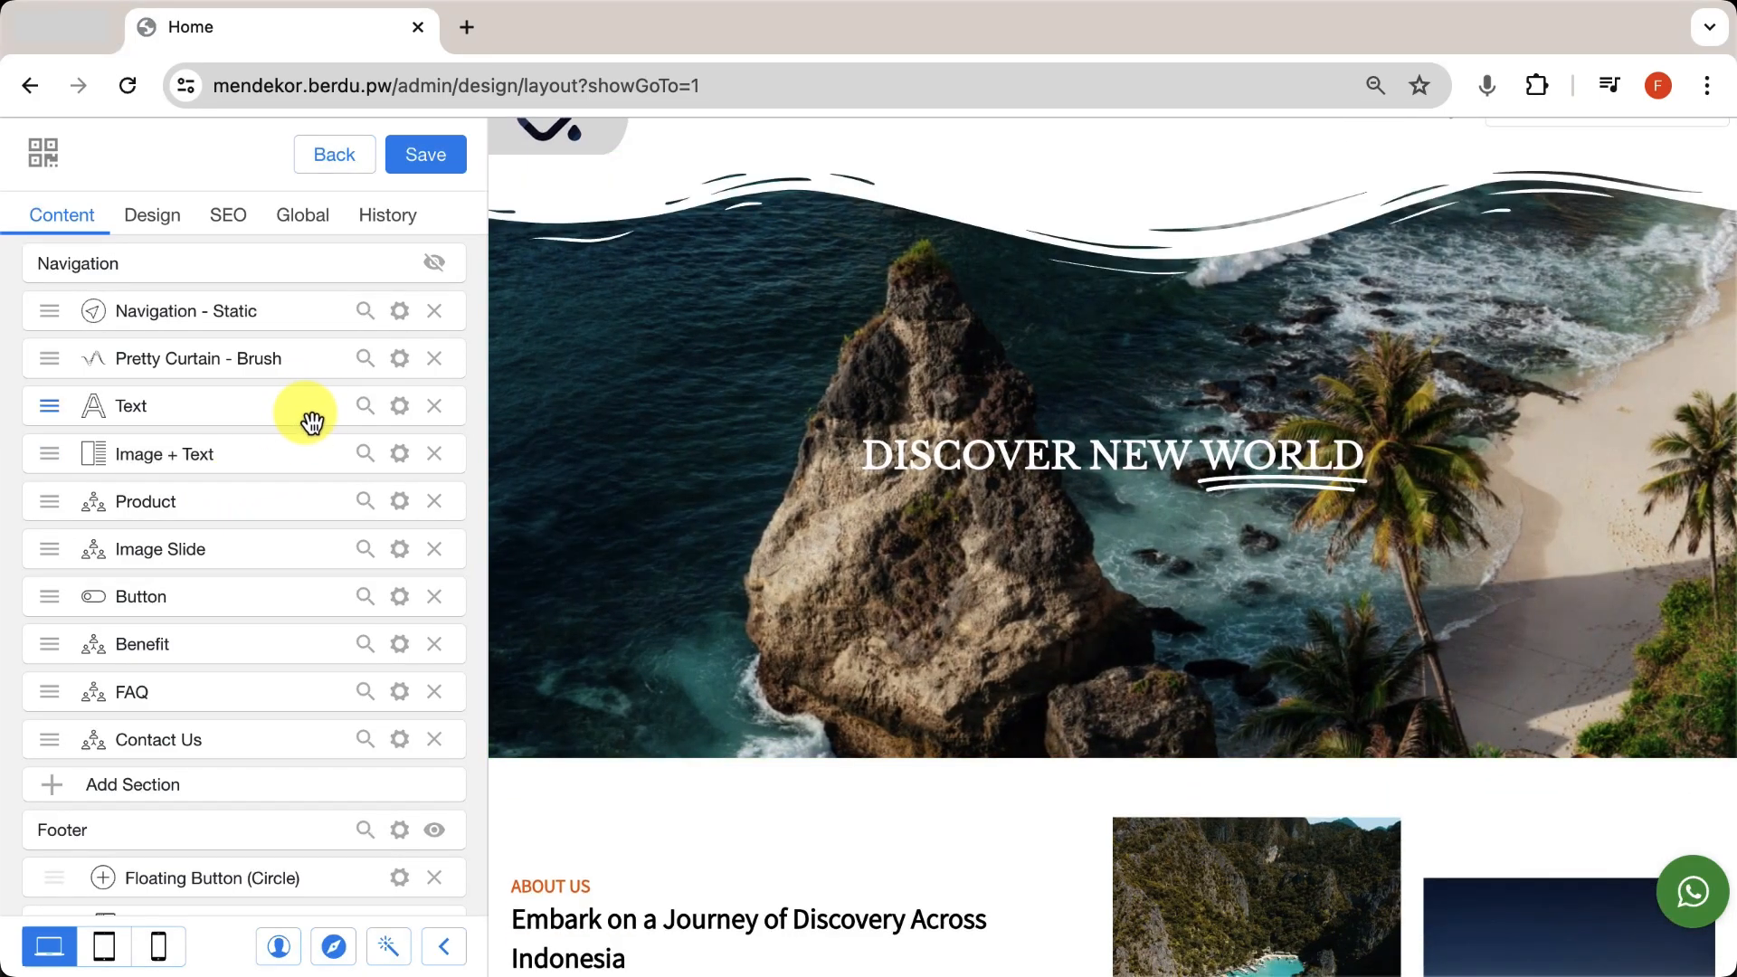
pyautogui.click(397, 405)
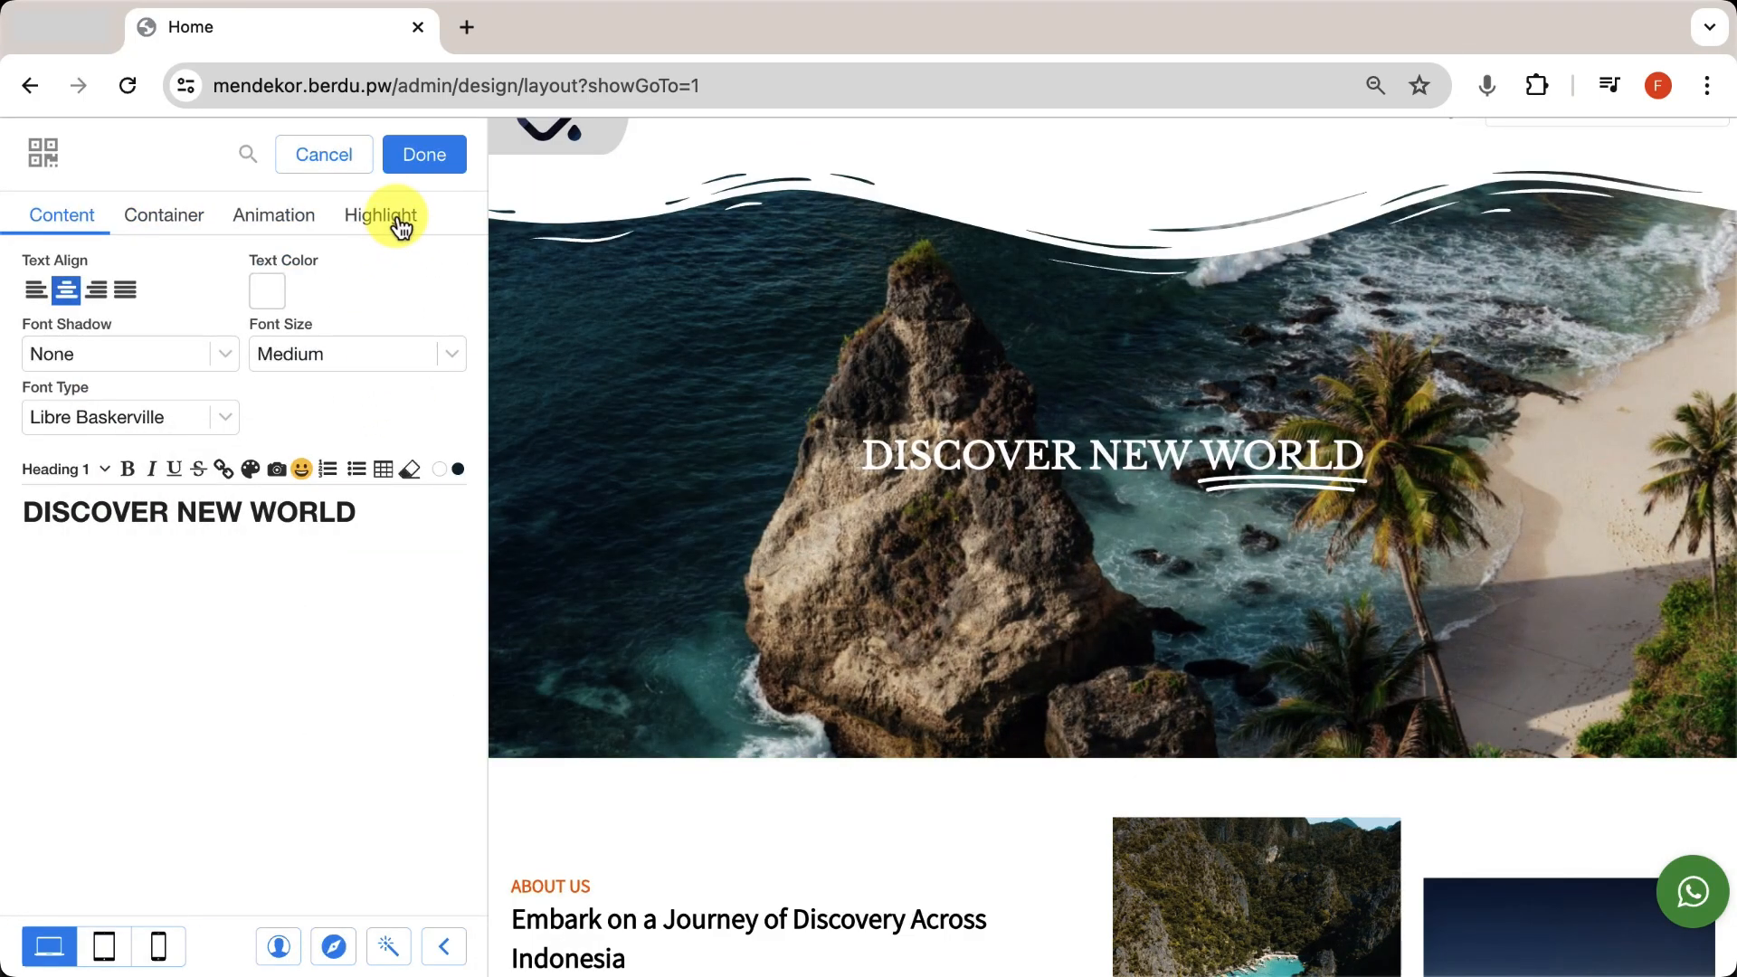
pyautogui.click(387, 217)
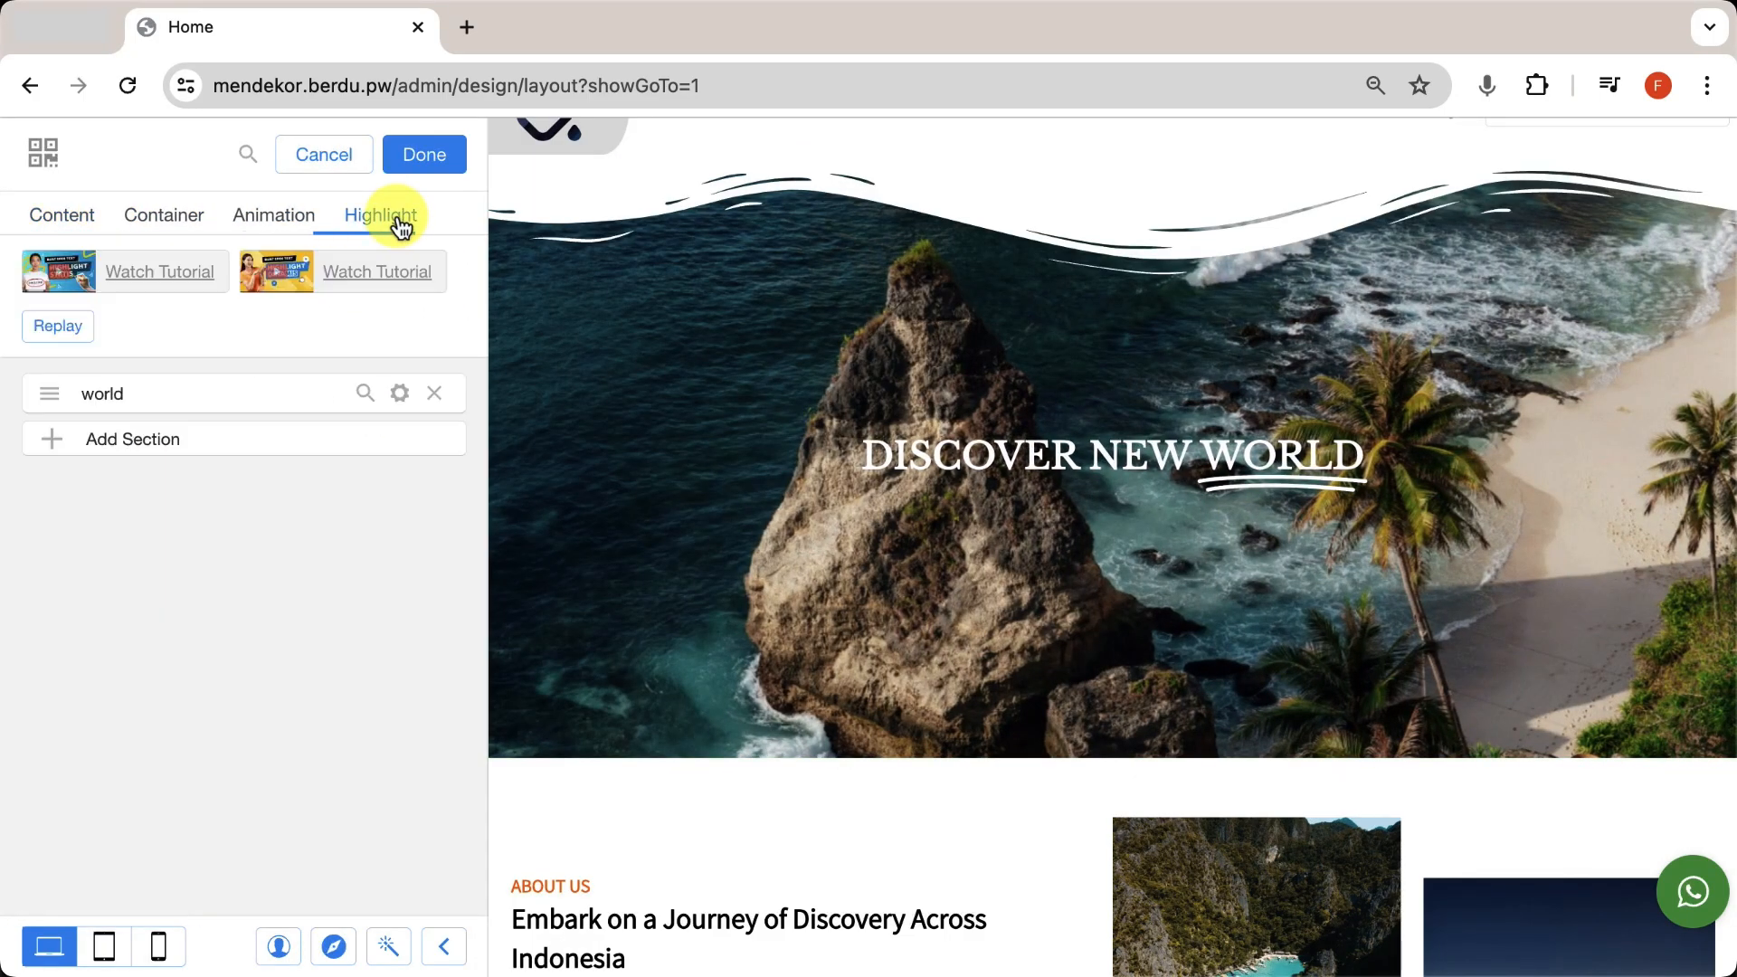
pyautogui.click(77, 341)
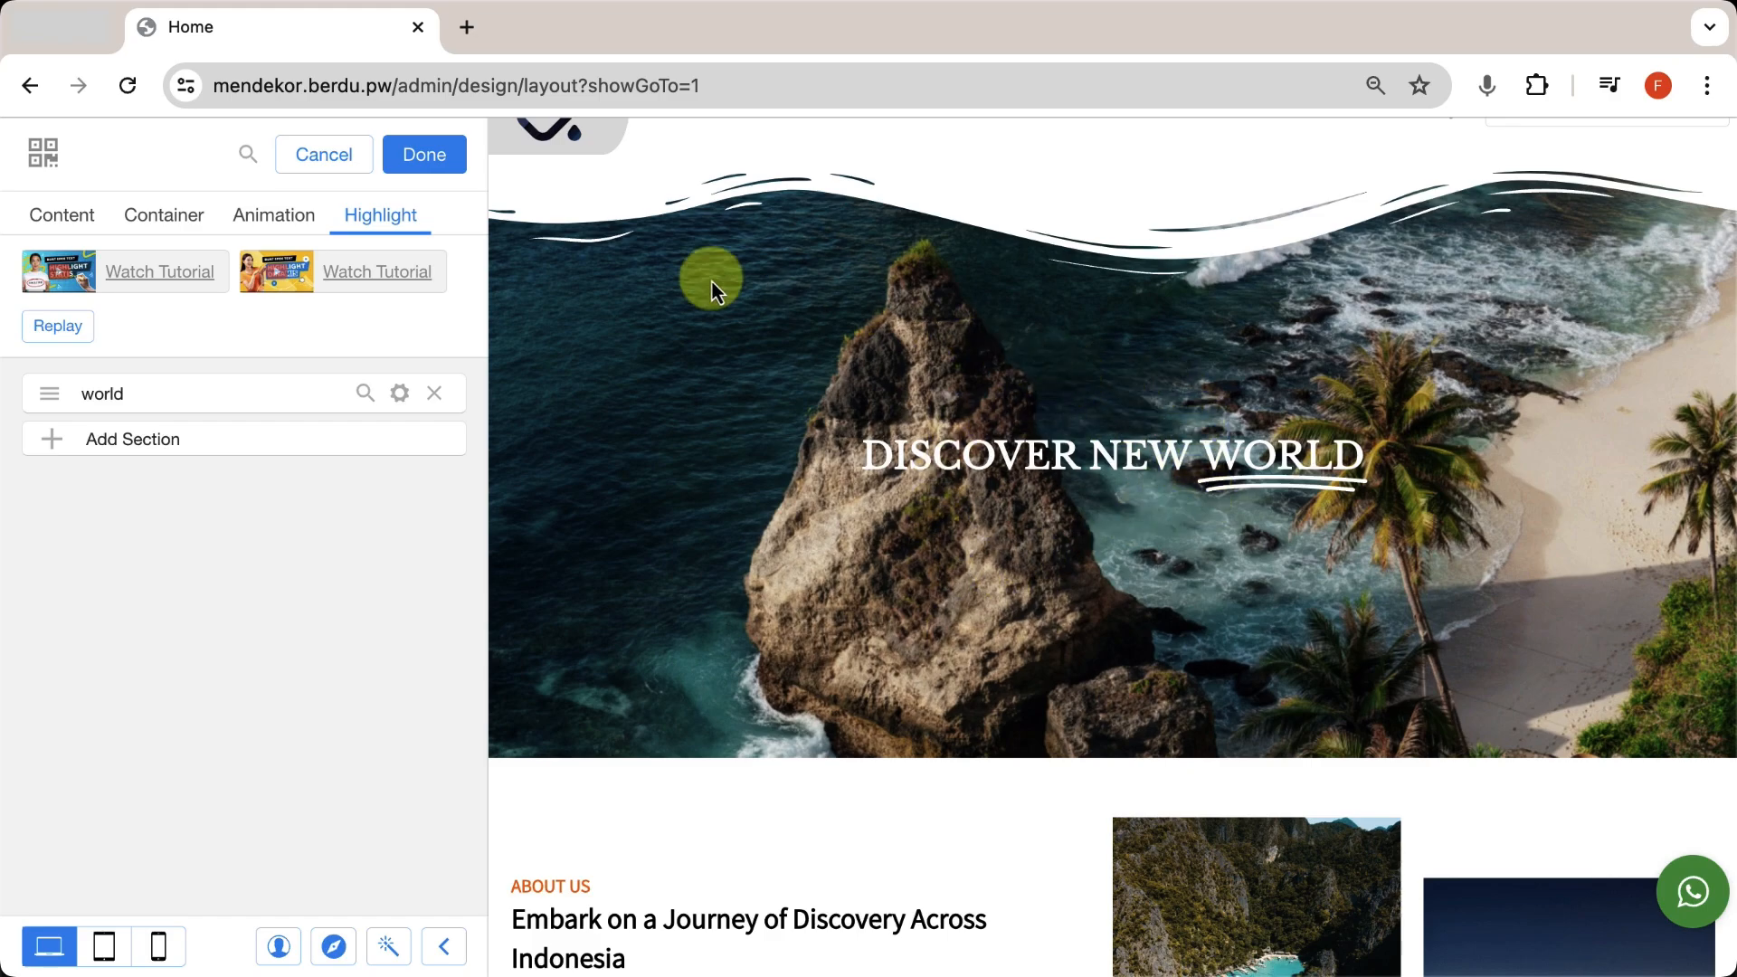
# Set the animation type of the DISCOVER NEW WORLD text to From bottom.
pyautogui.click(312, 216)
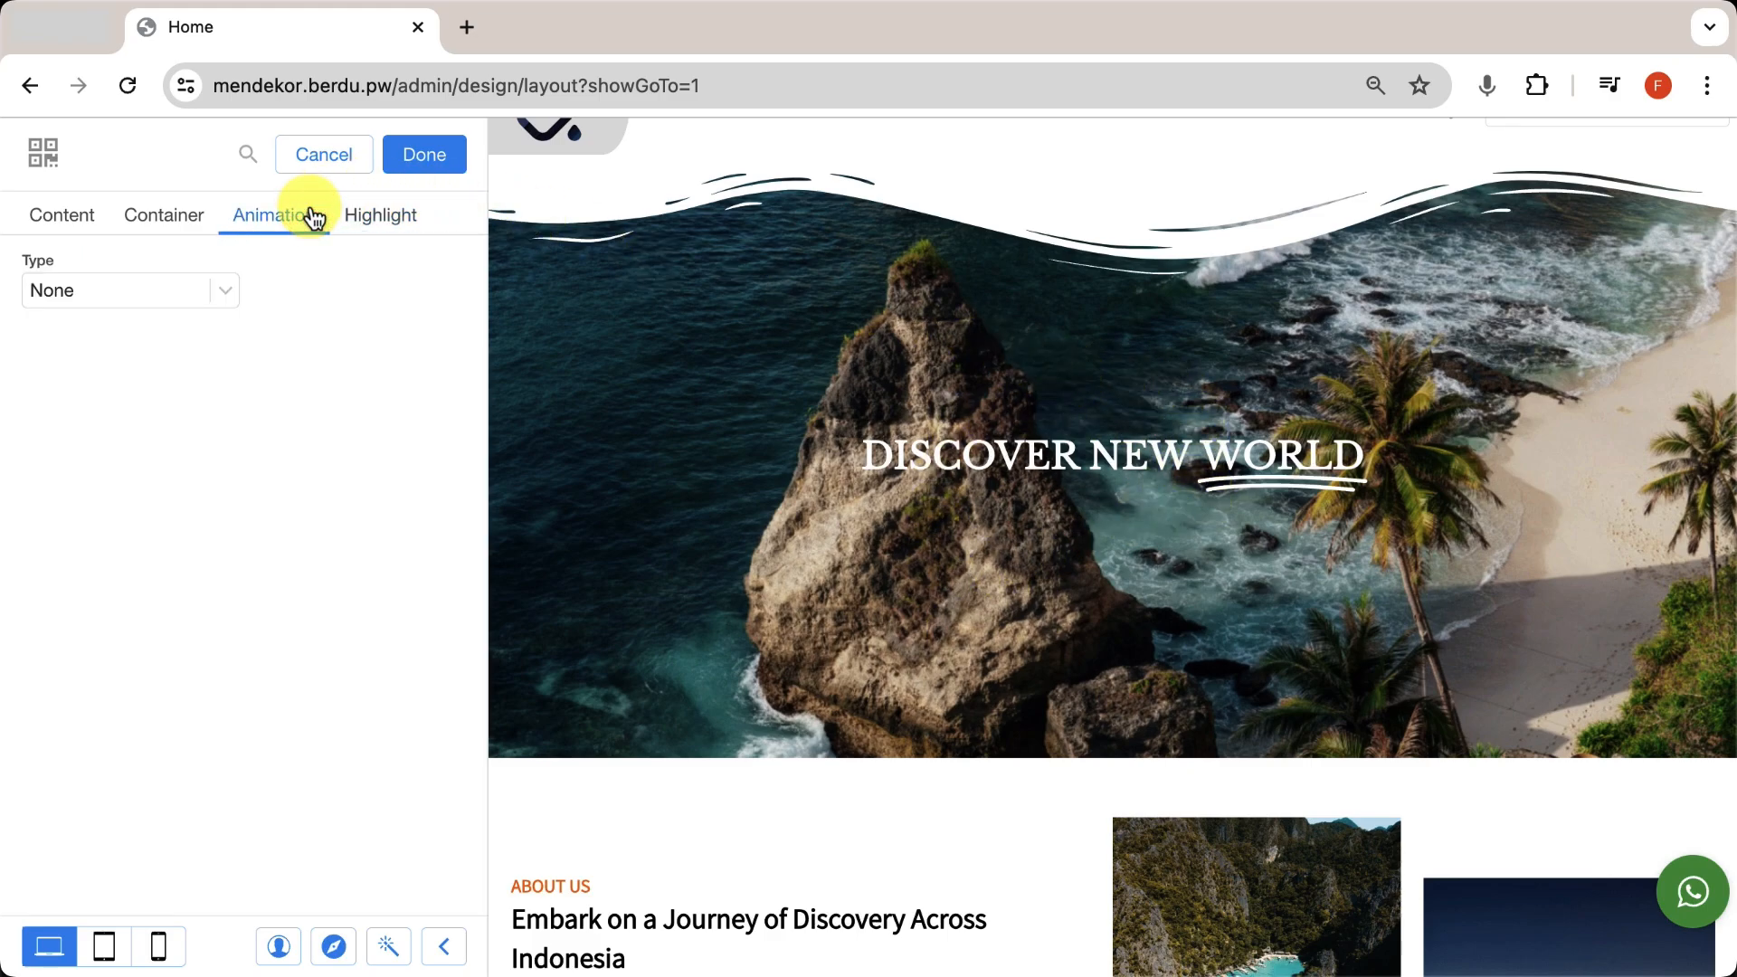
pyautogui.click(178, 294)
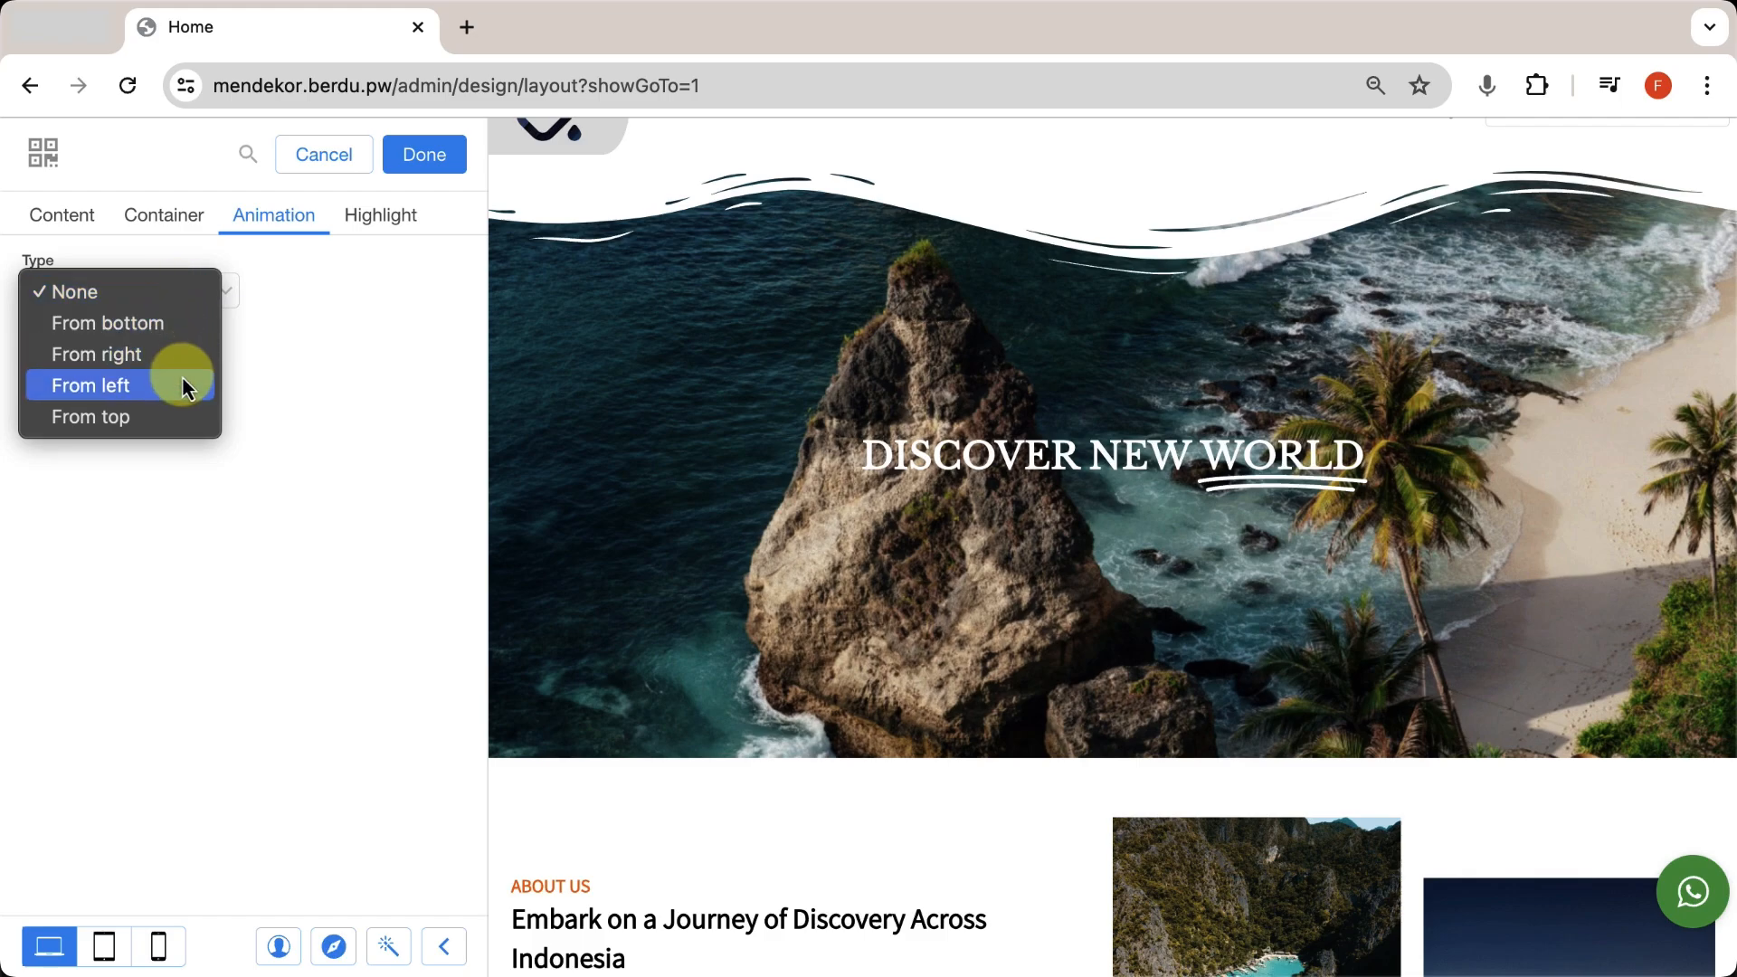
pyautogui.click(194, 326)
# Try the From right animation type on the heading text and return it to From bottom.
pyautogui.click(178, 289)
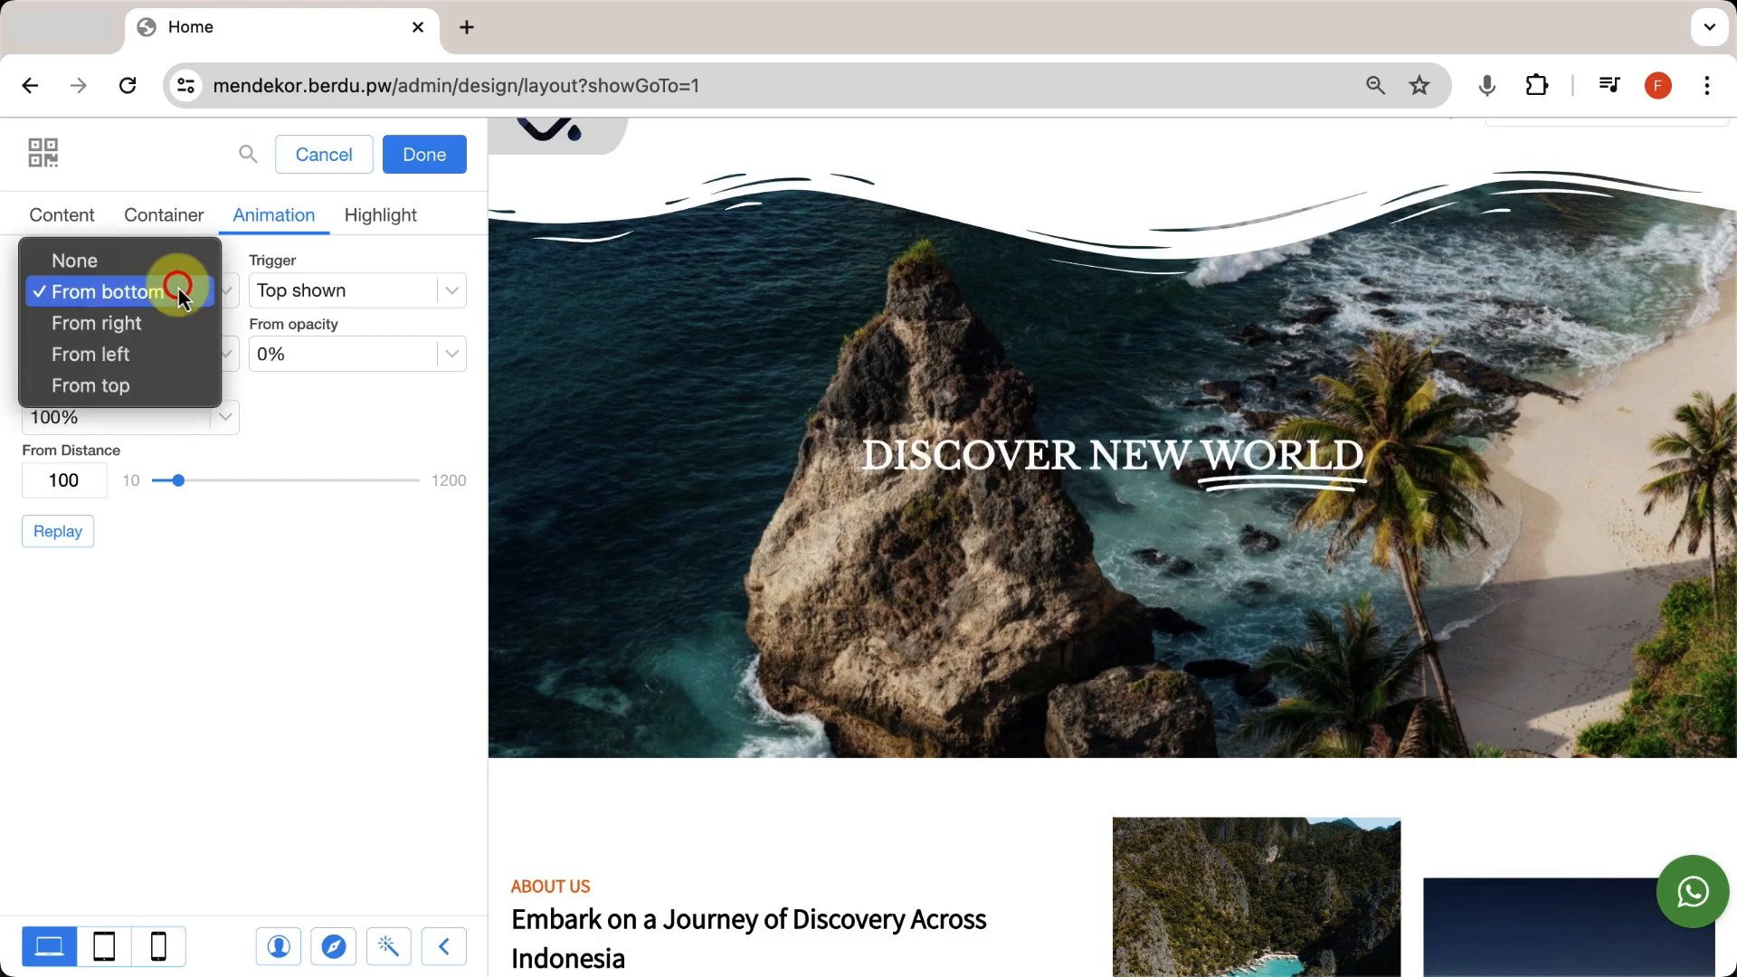
pyautogui.click(161, 323)
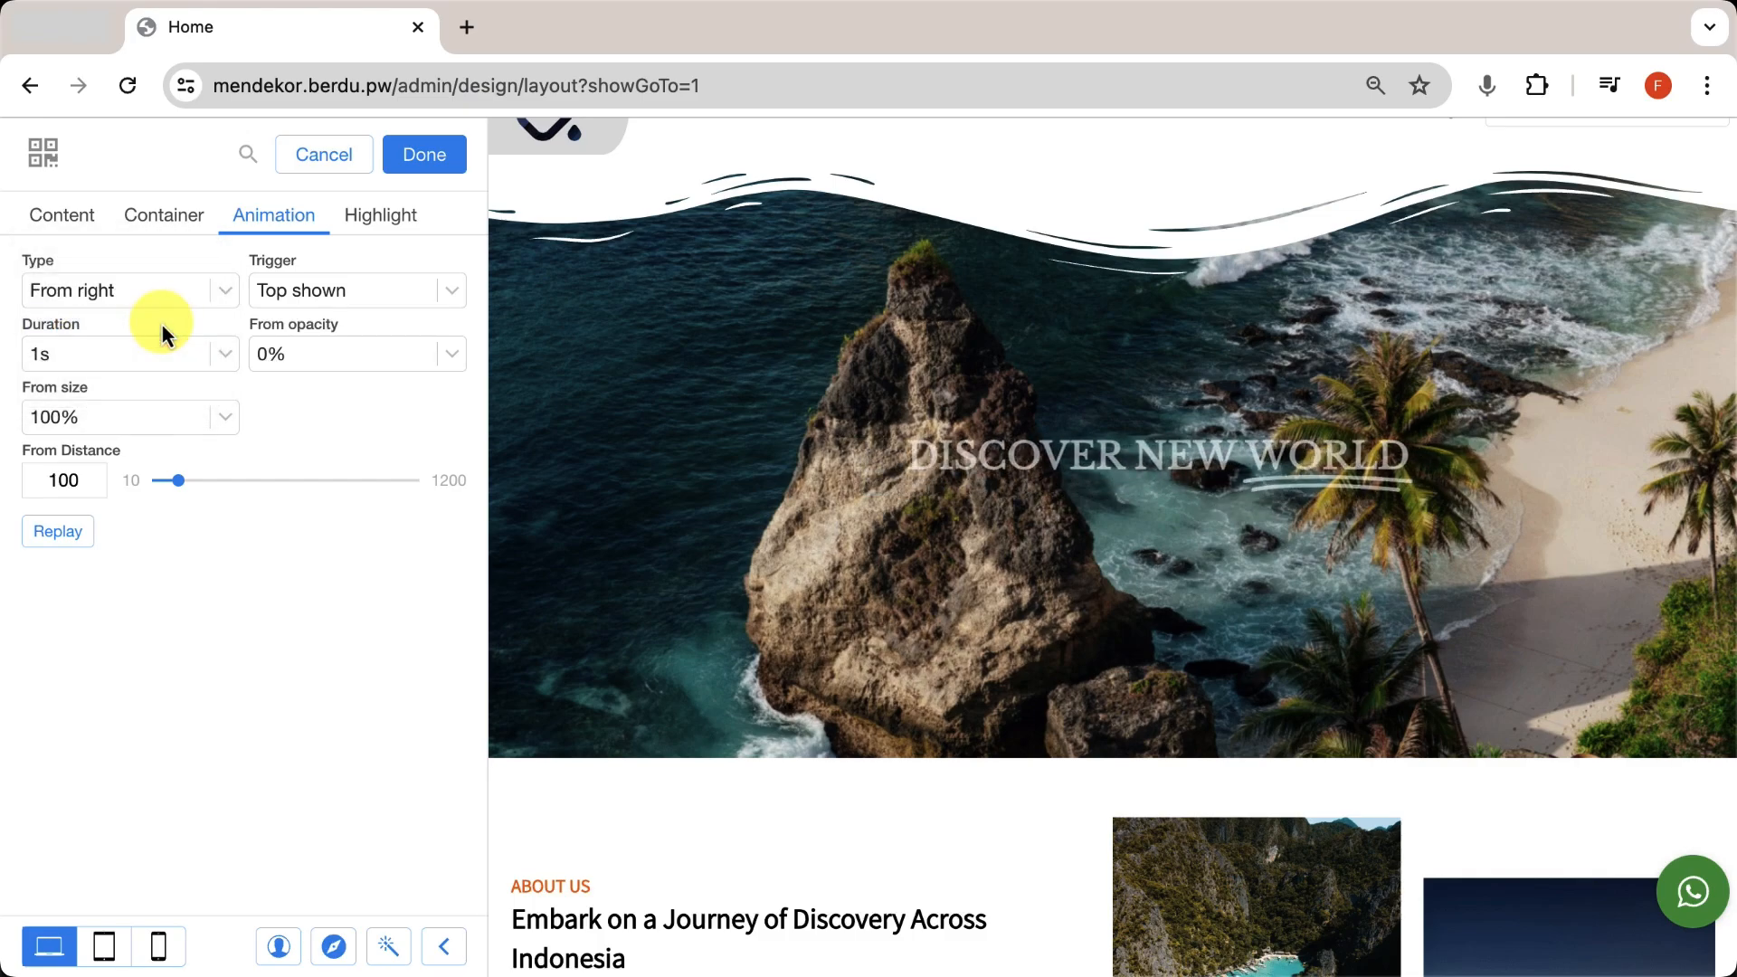
pyautogui.click(161, 289)
pyautogui.click(153, 261)
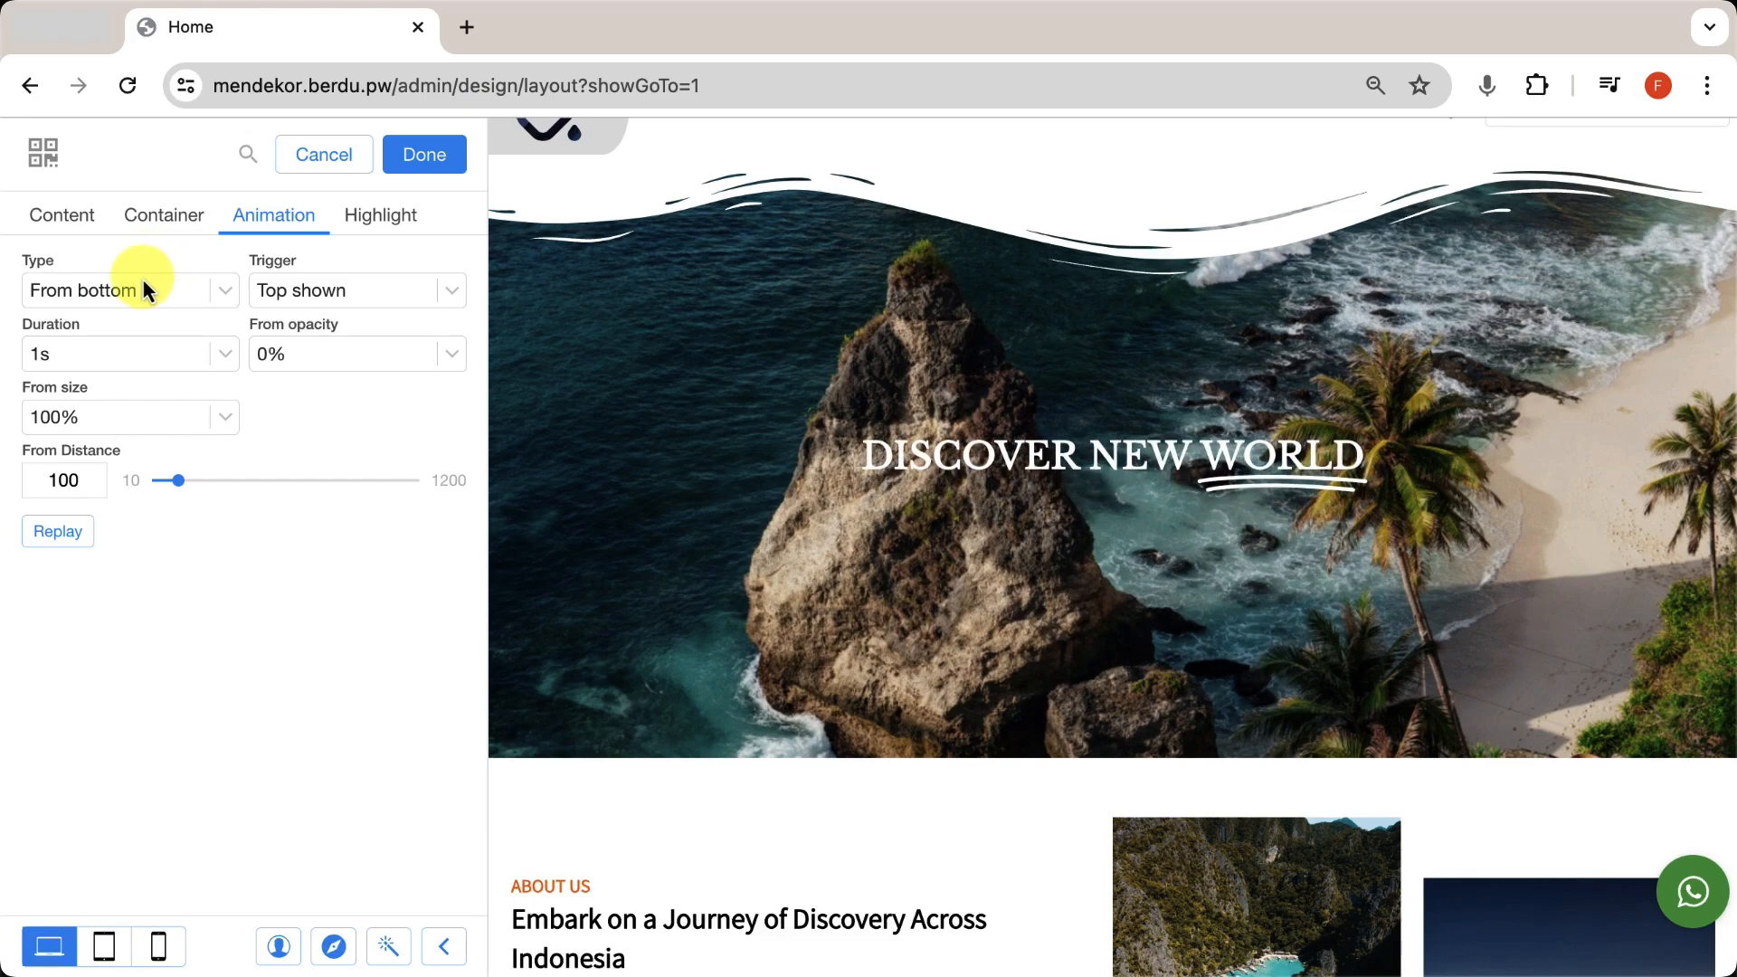
# Try animation durations of 0.3s and 2s on the heading text and return to 1s, replaying the animation.
pyautogui.click(148, 353)
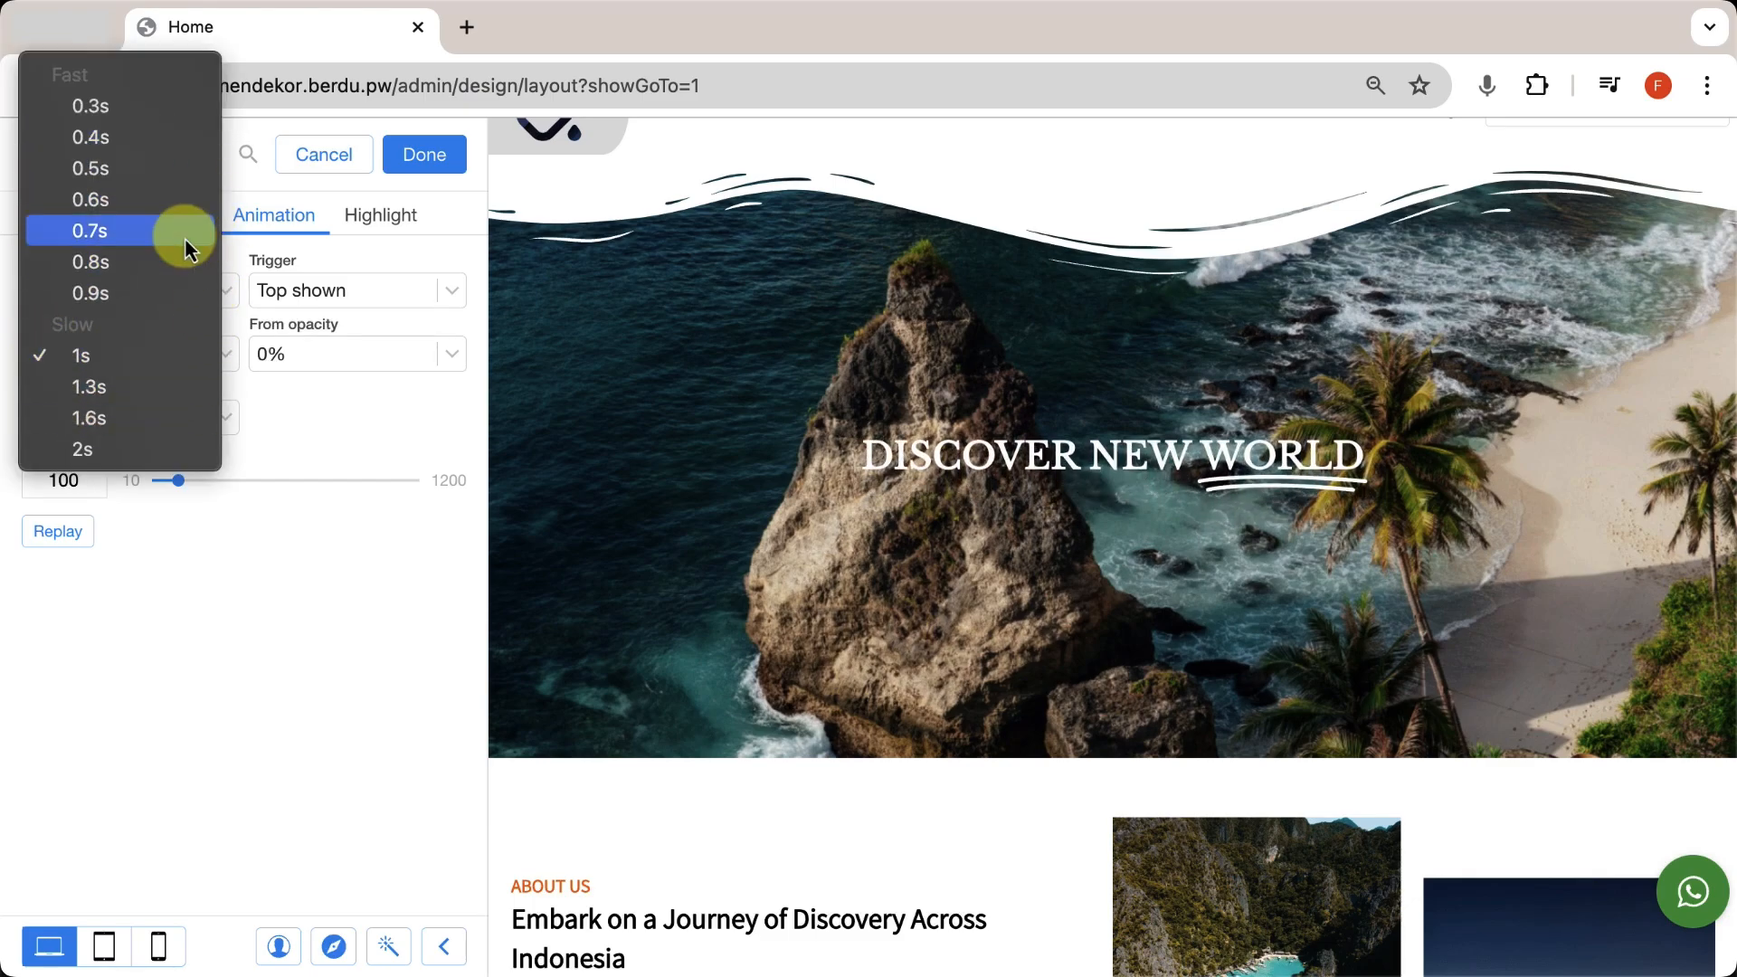
pyautogui.click(121, 105)
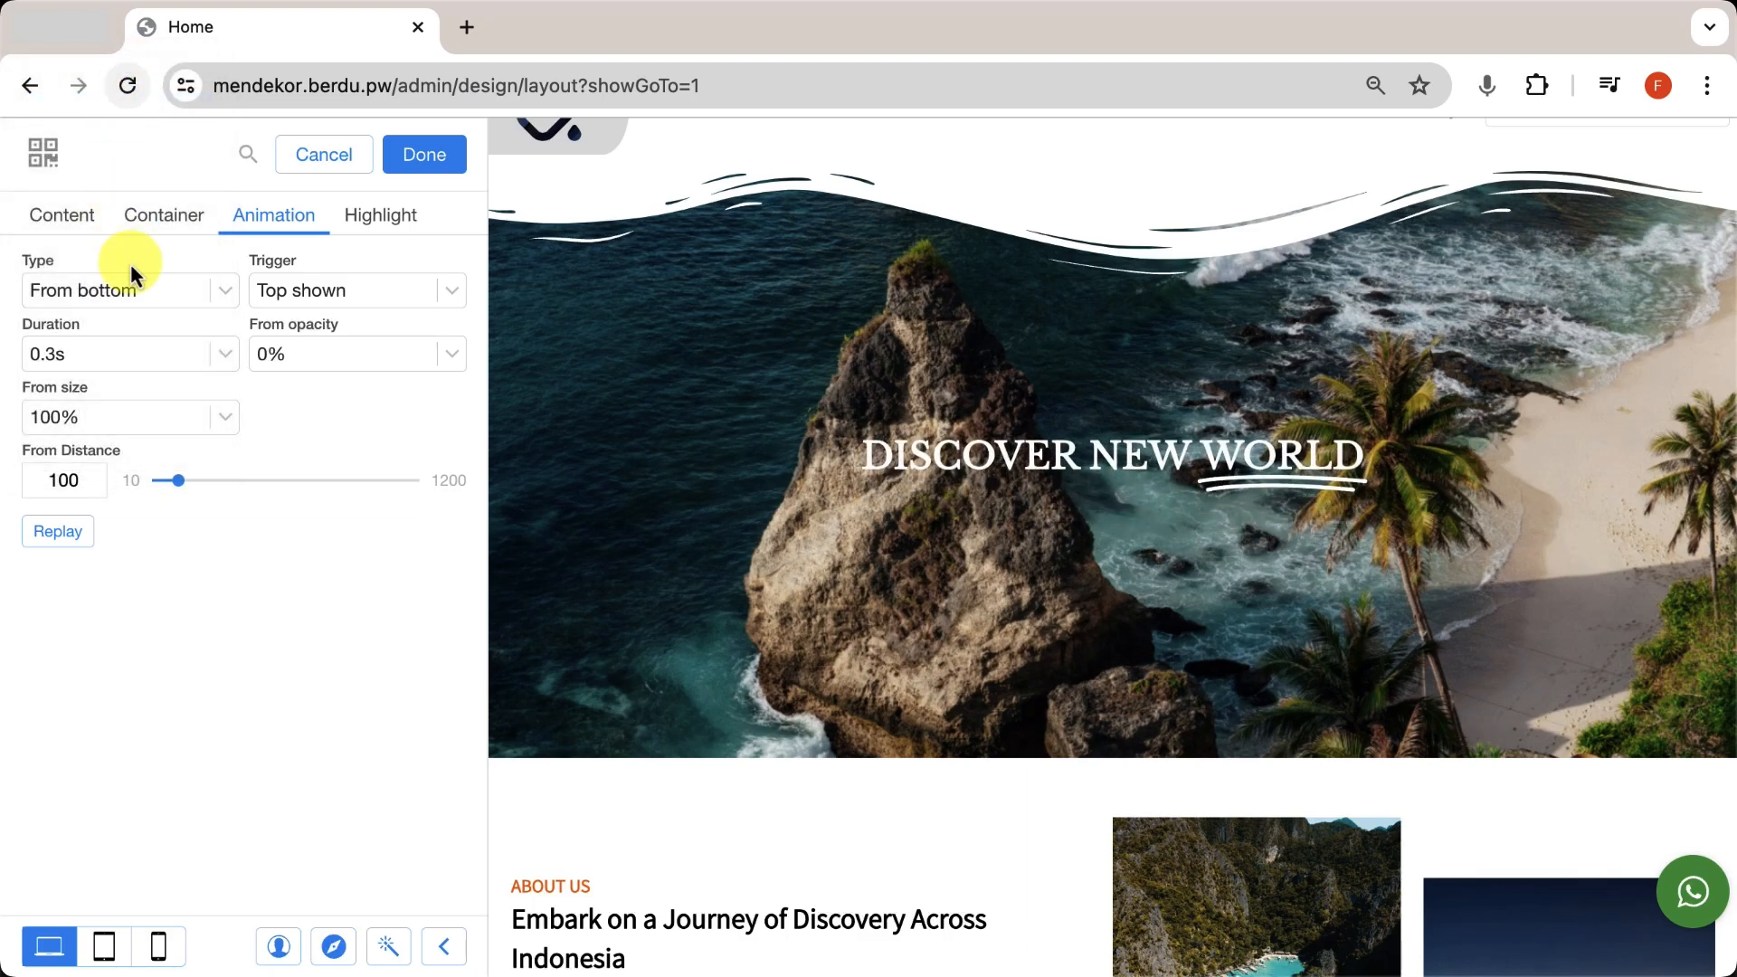
pyautogui.click(139, 363)
pyautogui.click(124, 700)
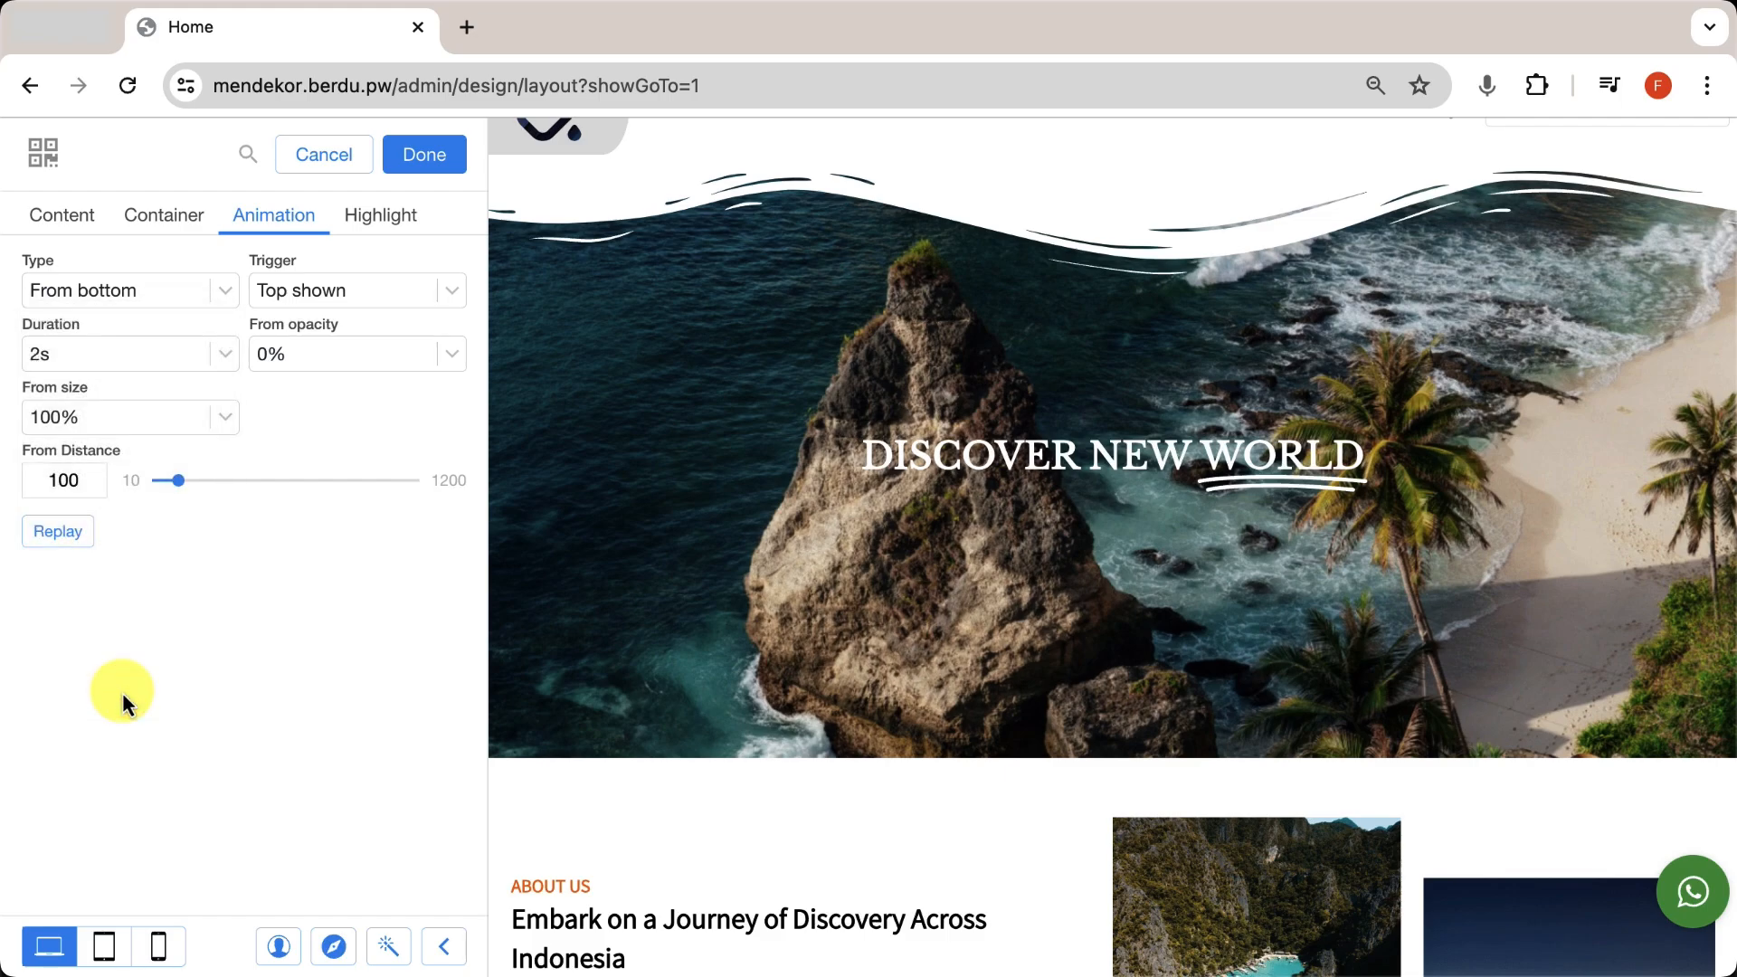
pyautogui.click(119, 360)
pyautogui.click(118, 263)
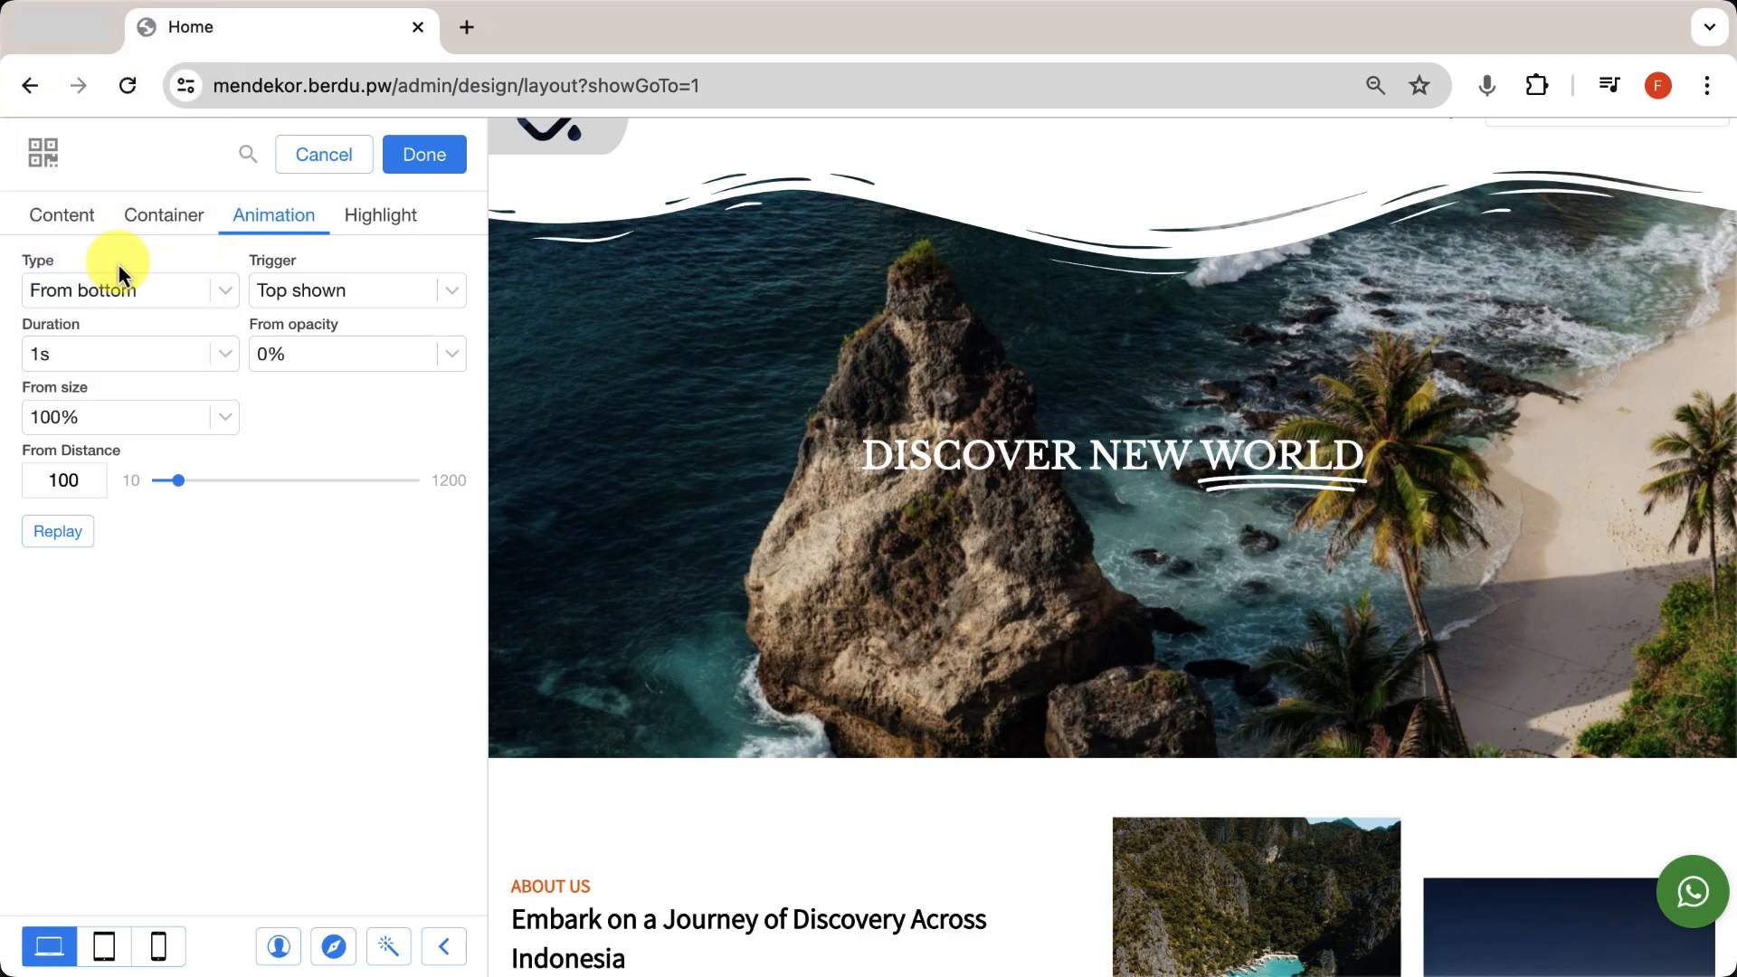
pyautogui.click(58, 531)
pyautogui.click(58, 532)
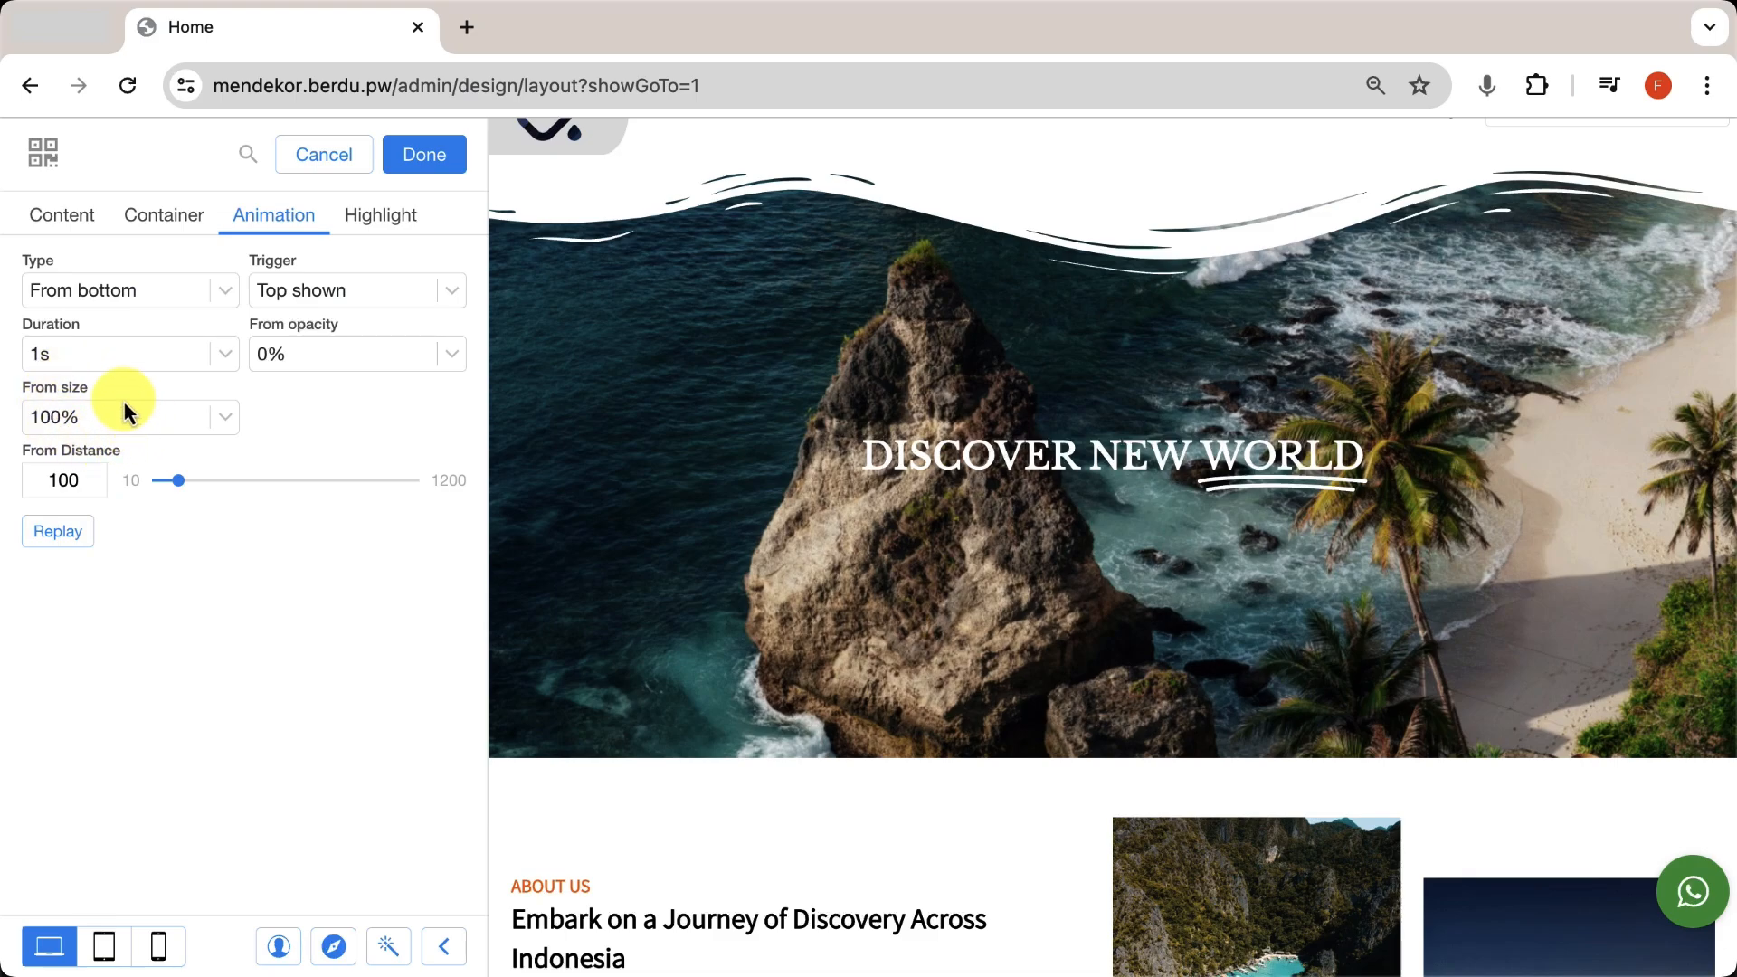
# Set the heading animation's From size to 10% and replay it several times.
pyautogui.click(145, 418)
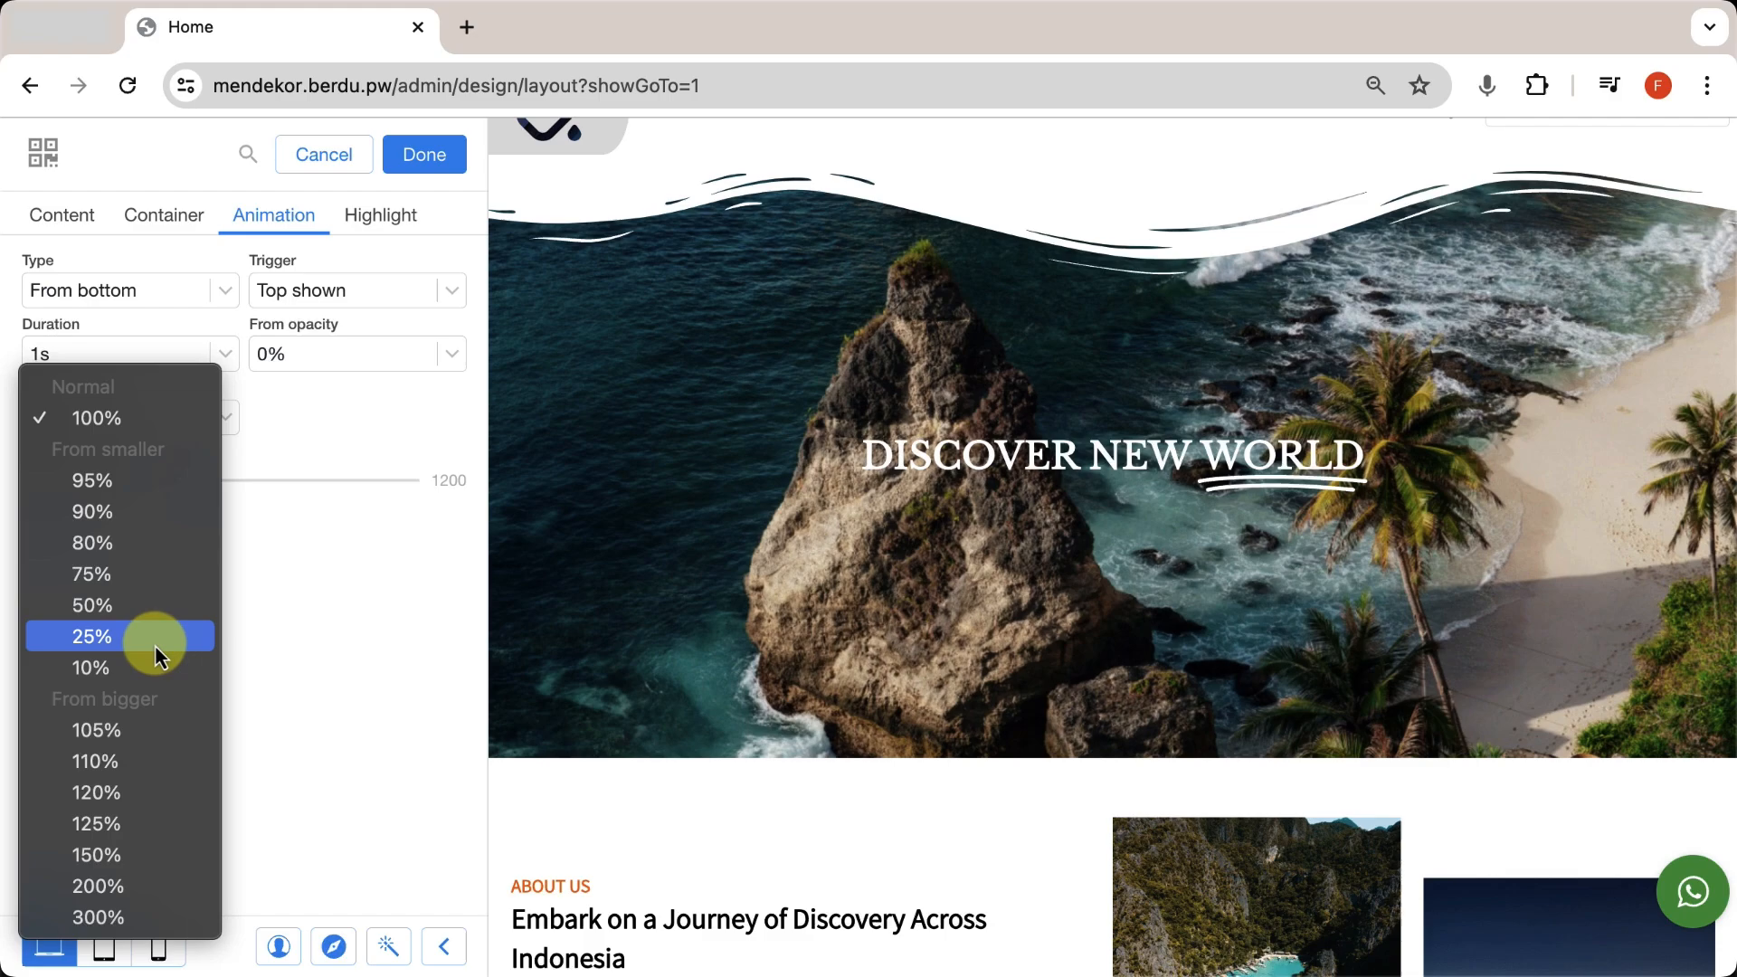
pyautogui.click(134, 668)
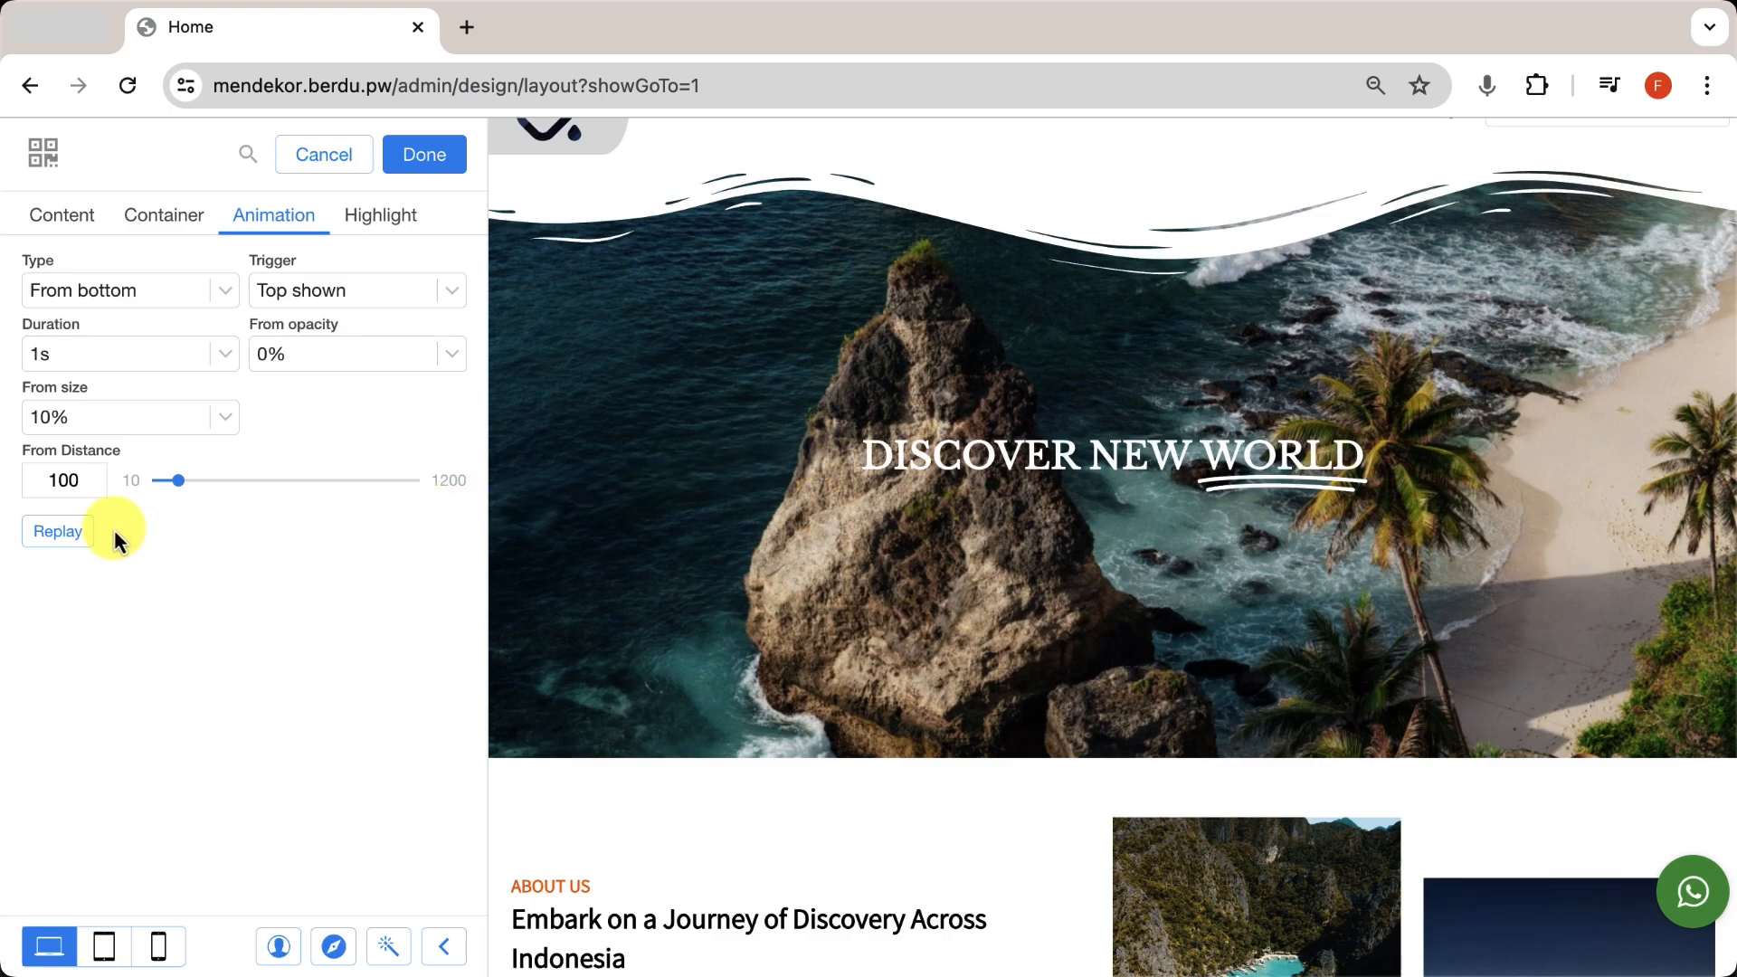
pyautogui.click(77, 543)
pyautogui.click(77, 543)
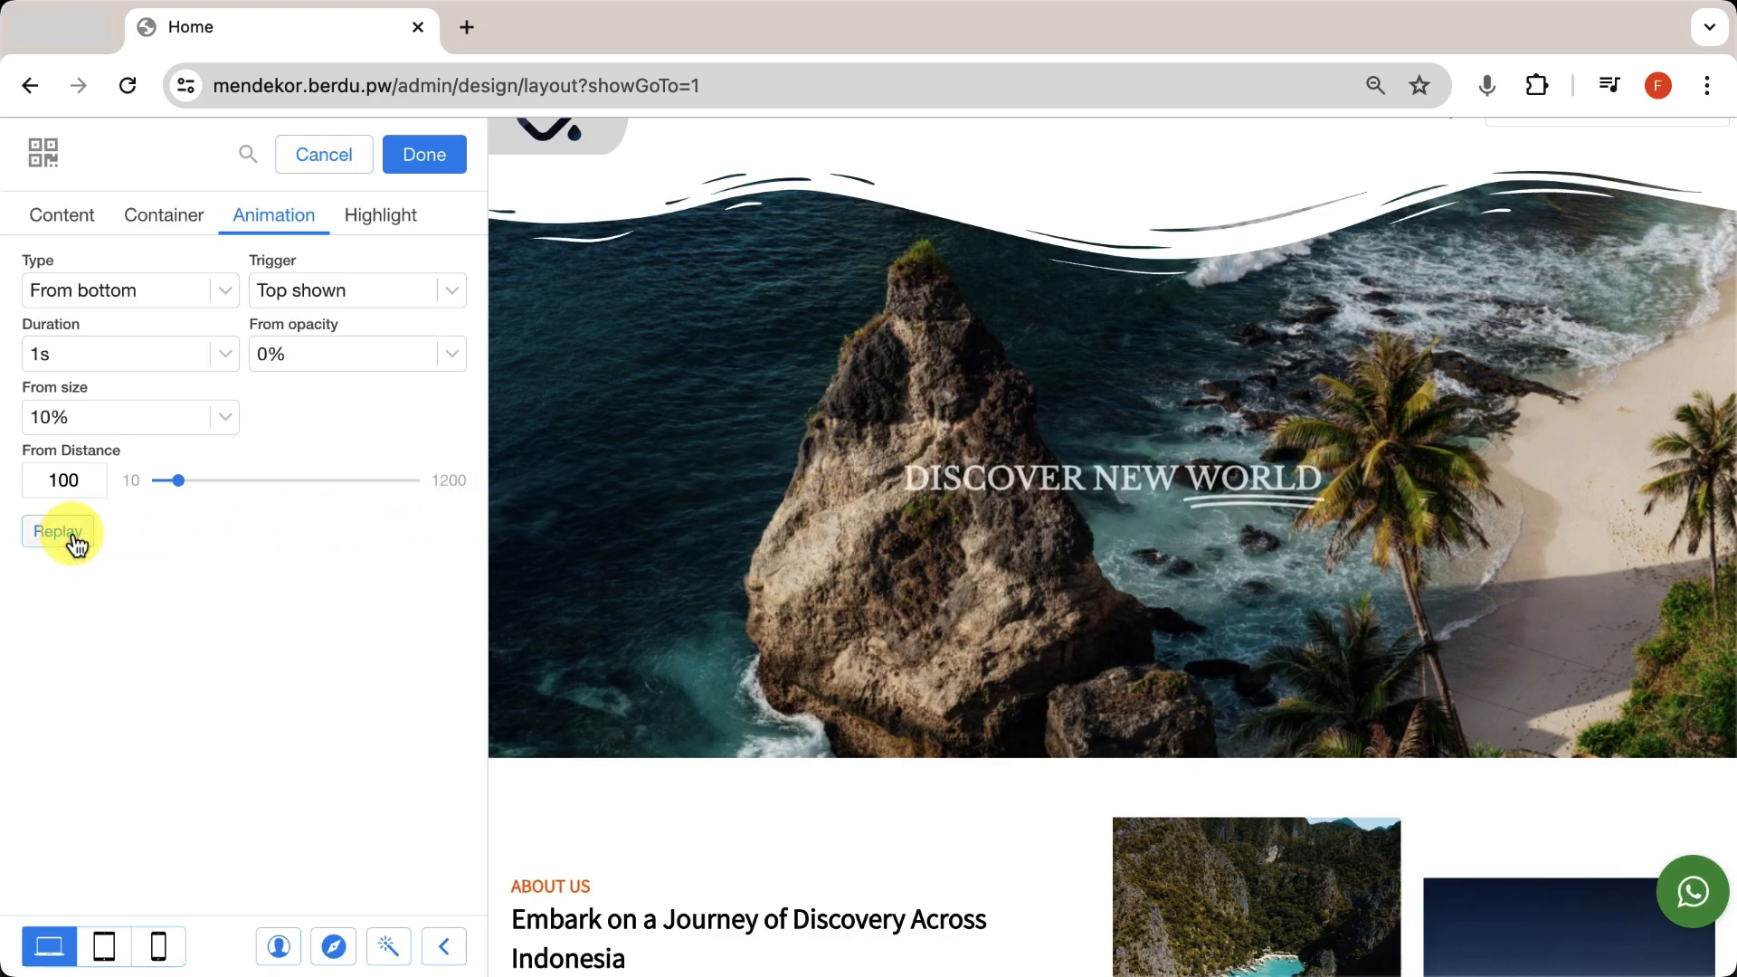
pyautogui.click(77, 543)
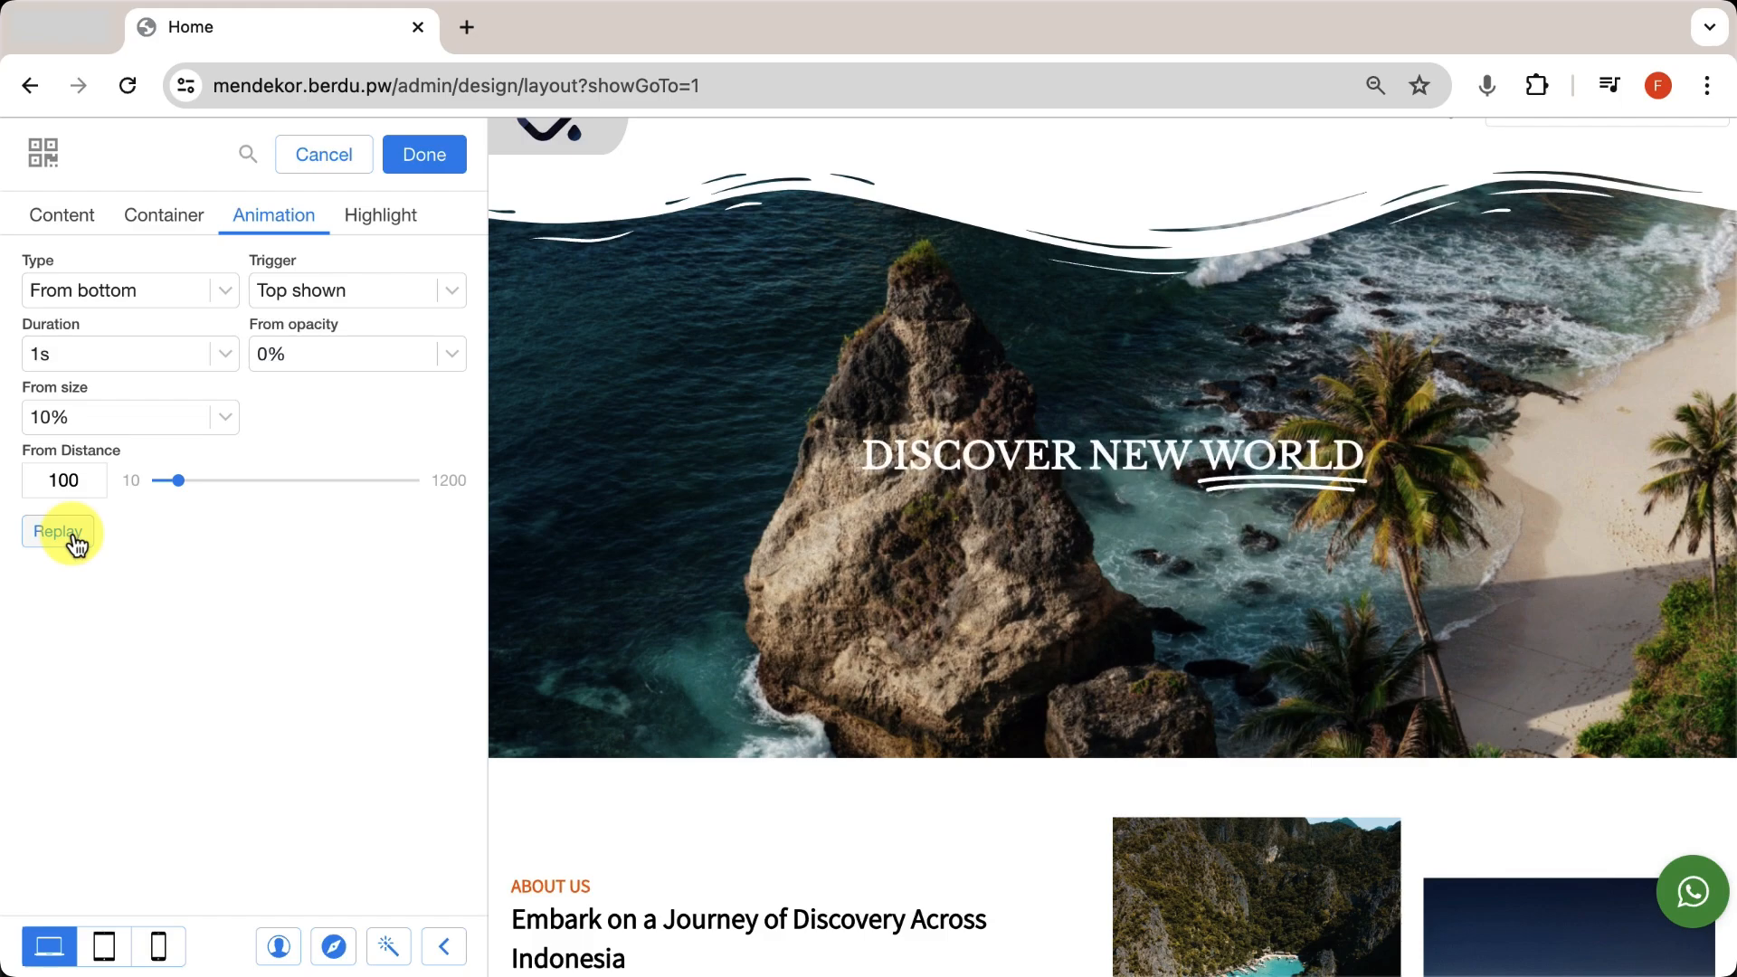
# Set the heading animation's From size to 125% and replay it.
pyautogui.click(130, 430)
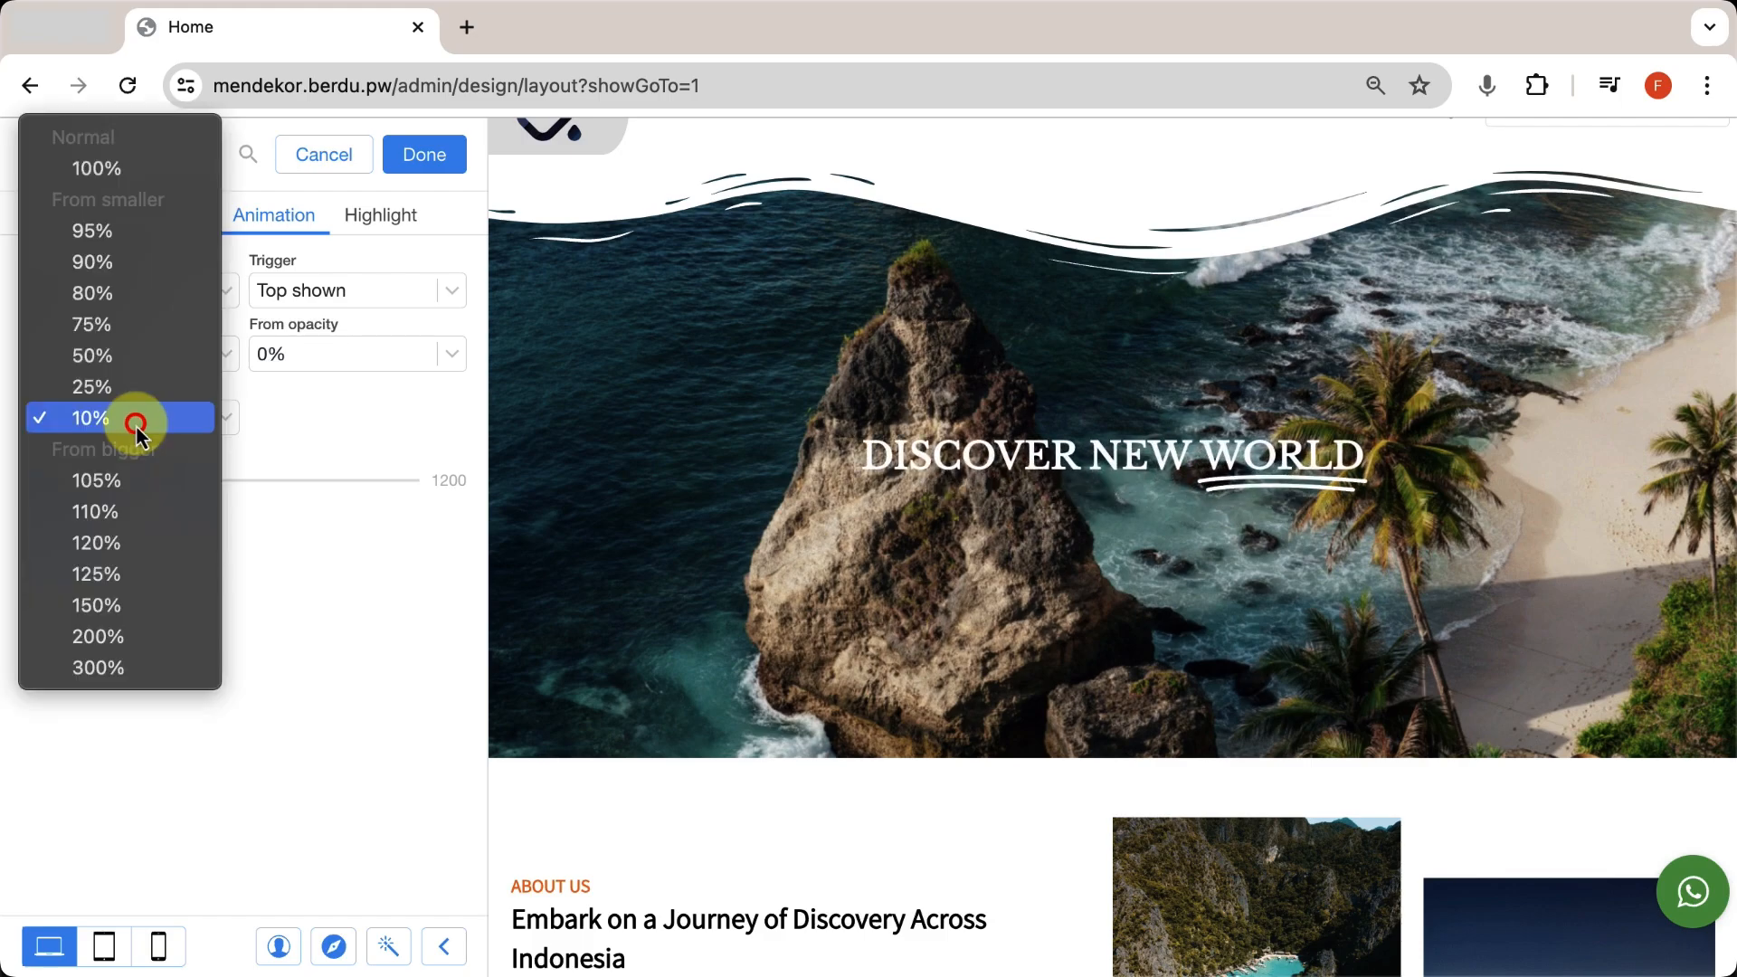
pyautogui.click(129, 574)
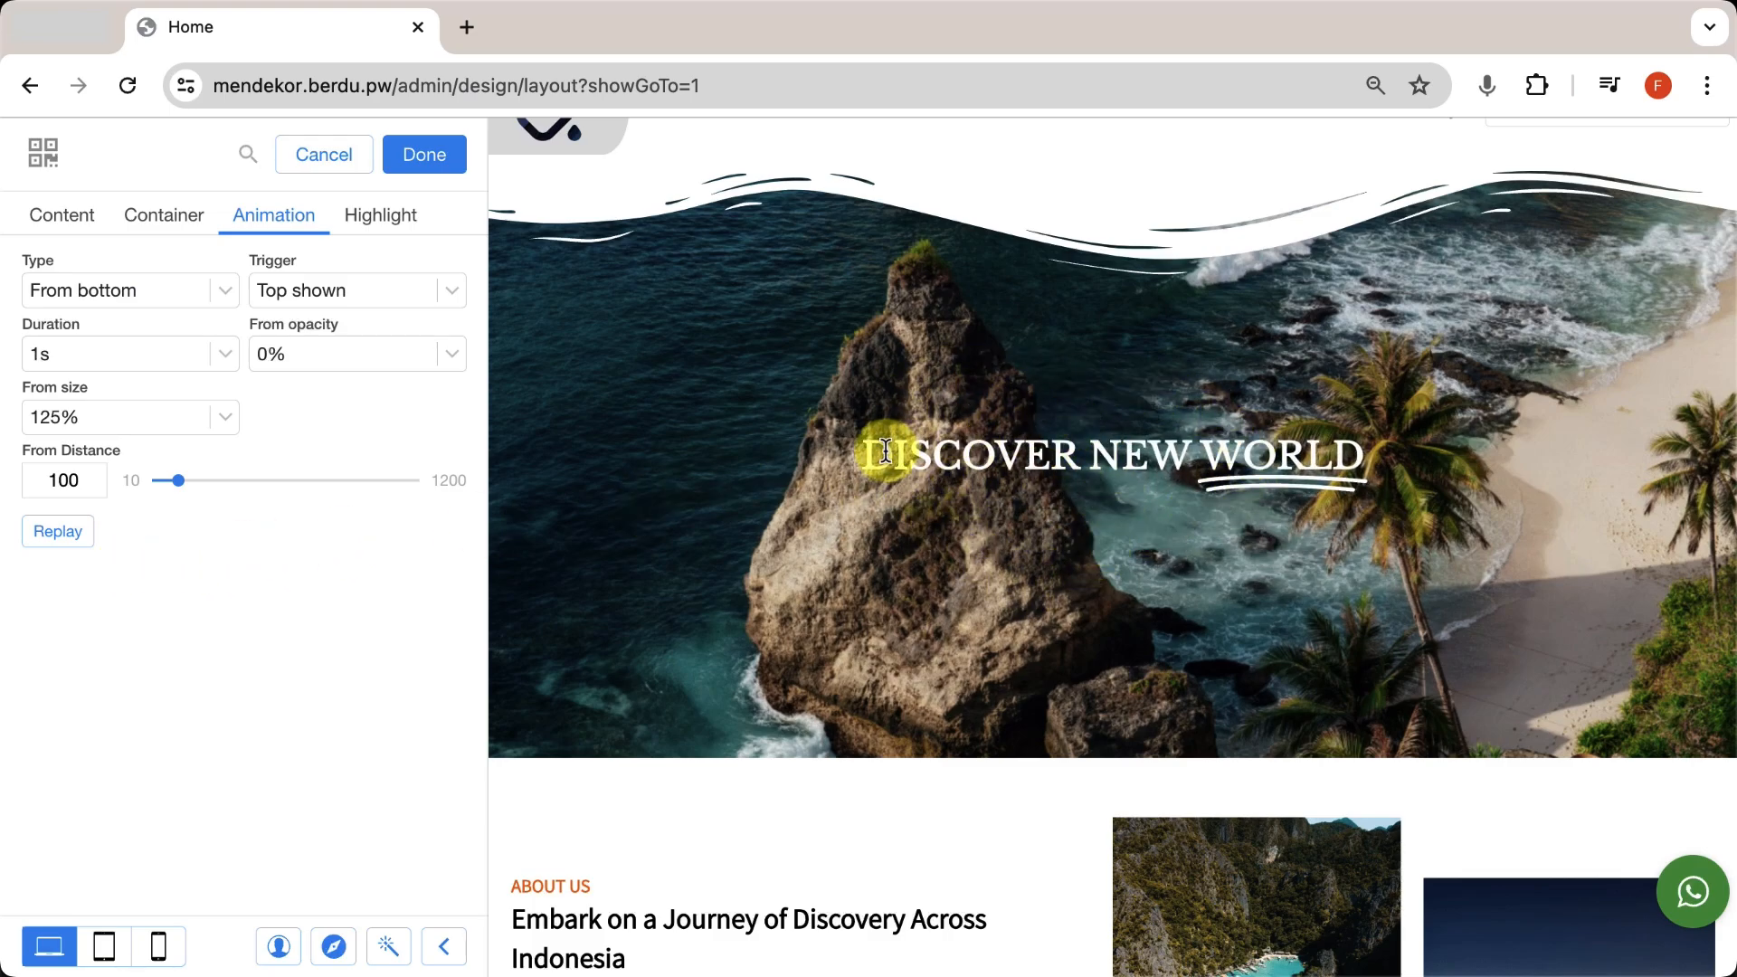
pyautogui.click(58, 541)
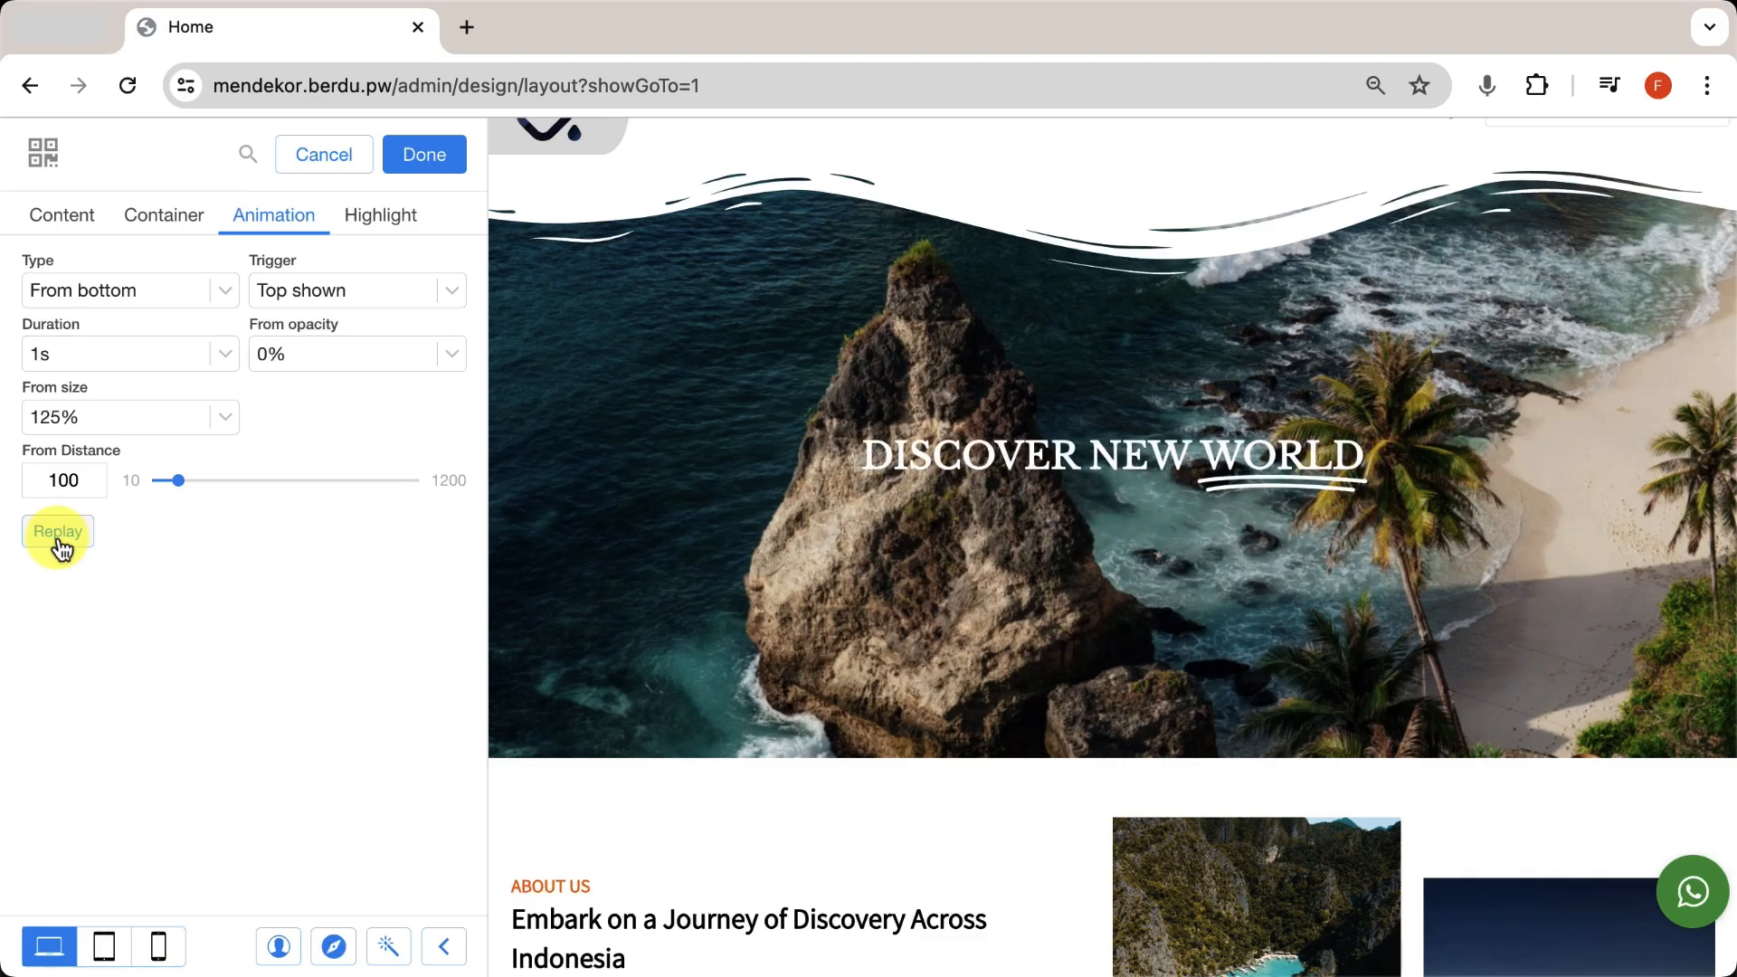
pyautogui.click(58, 538)
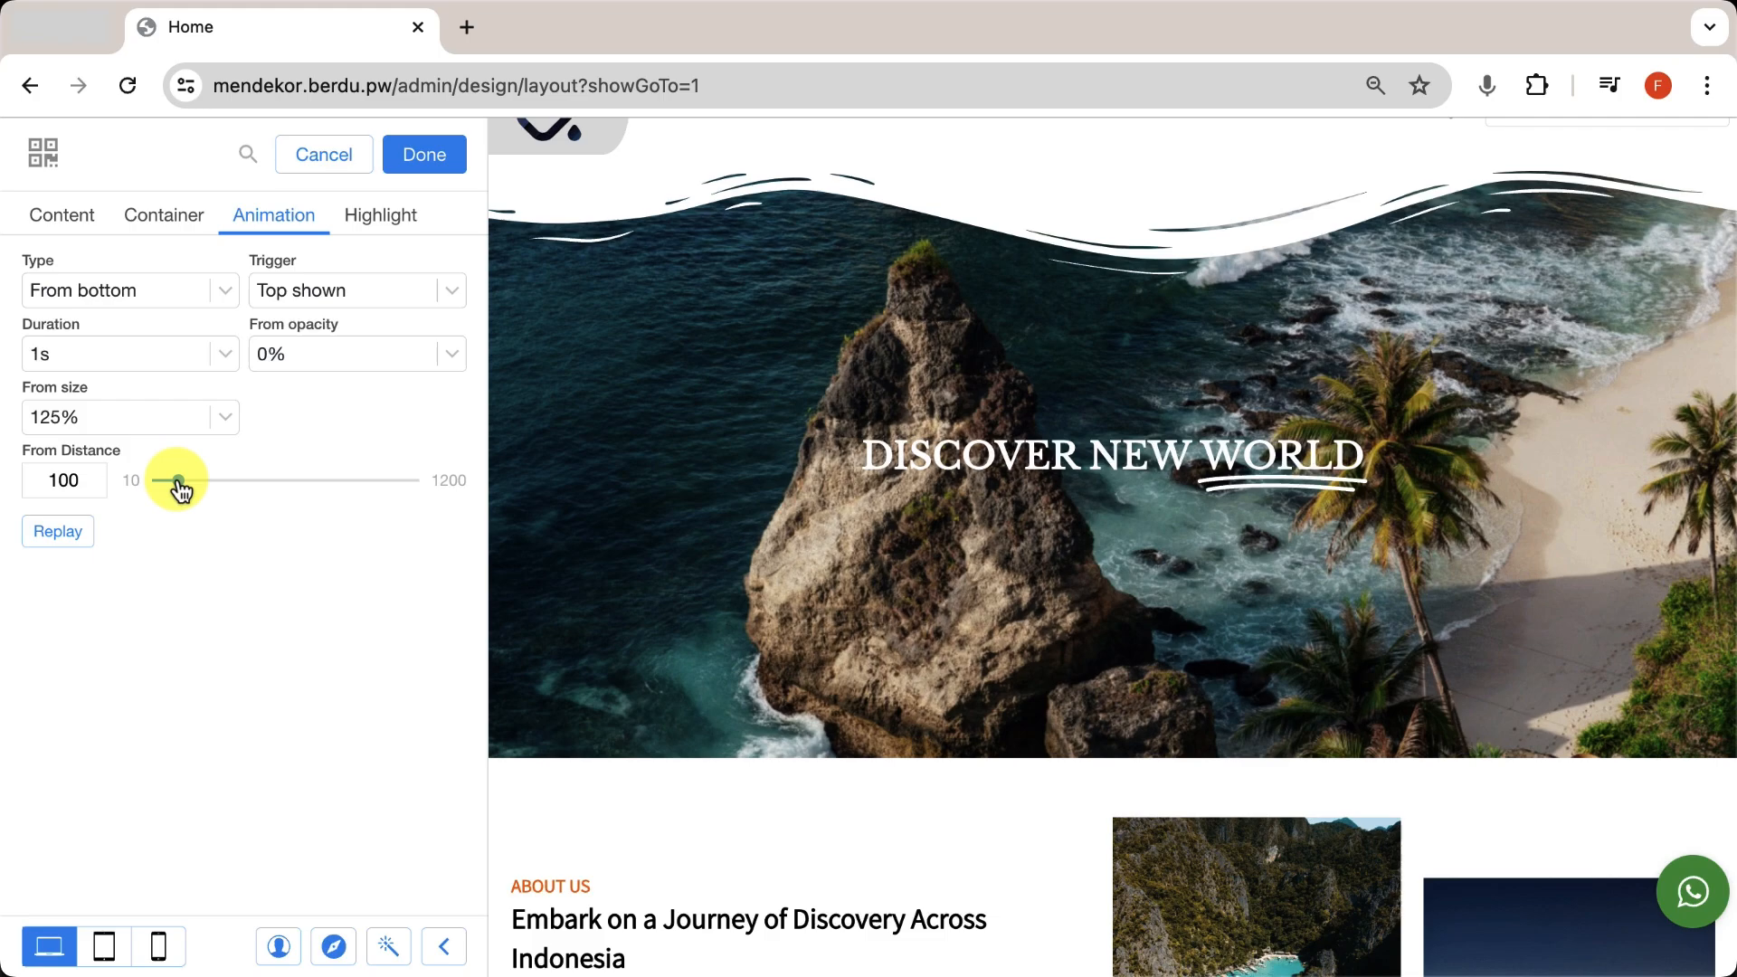
# Reduce the heading animation's From Distance to 84 and replay it.
pyautogui.moveTo(403, 479); pyautogui.dragTo(279, 481)
pyautogui.moveTo(168, 493); pyautogui.dragTo(168, 492)
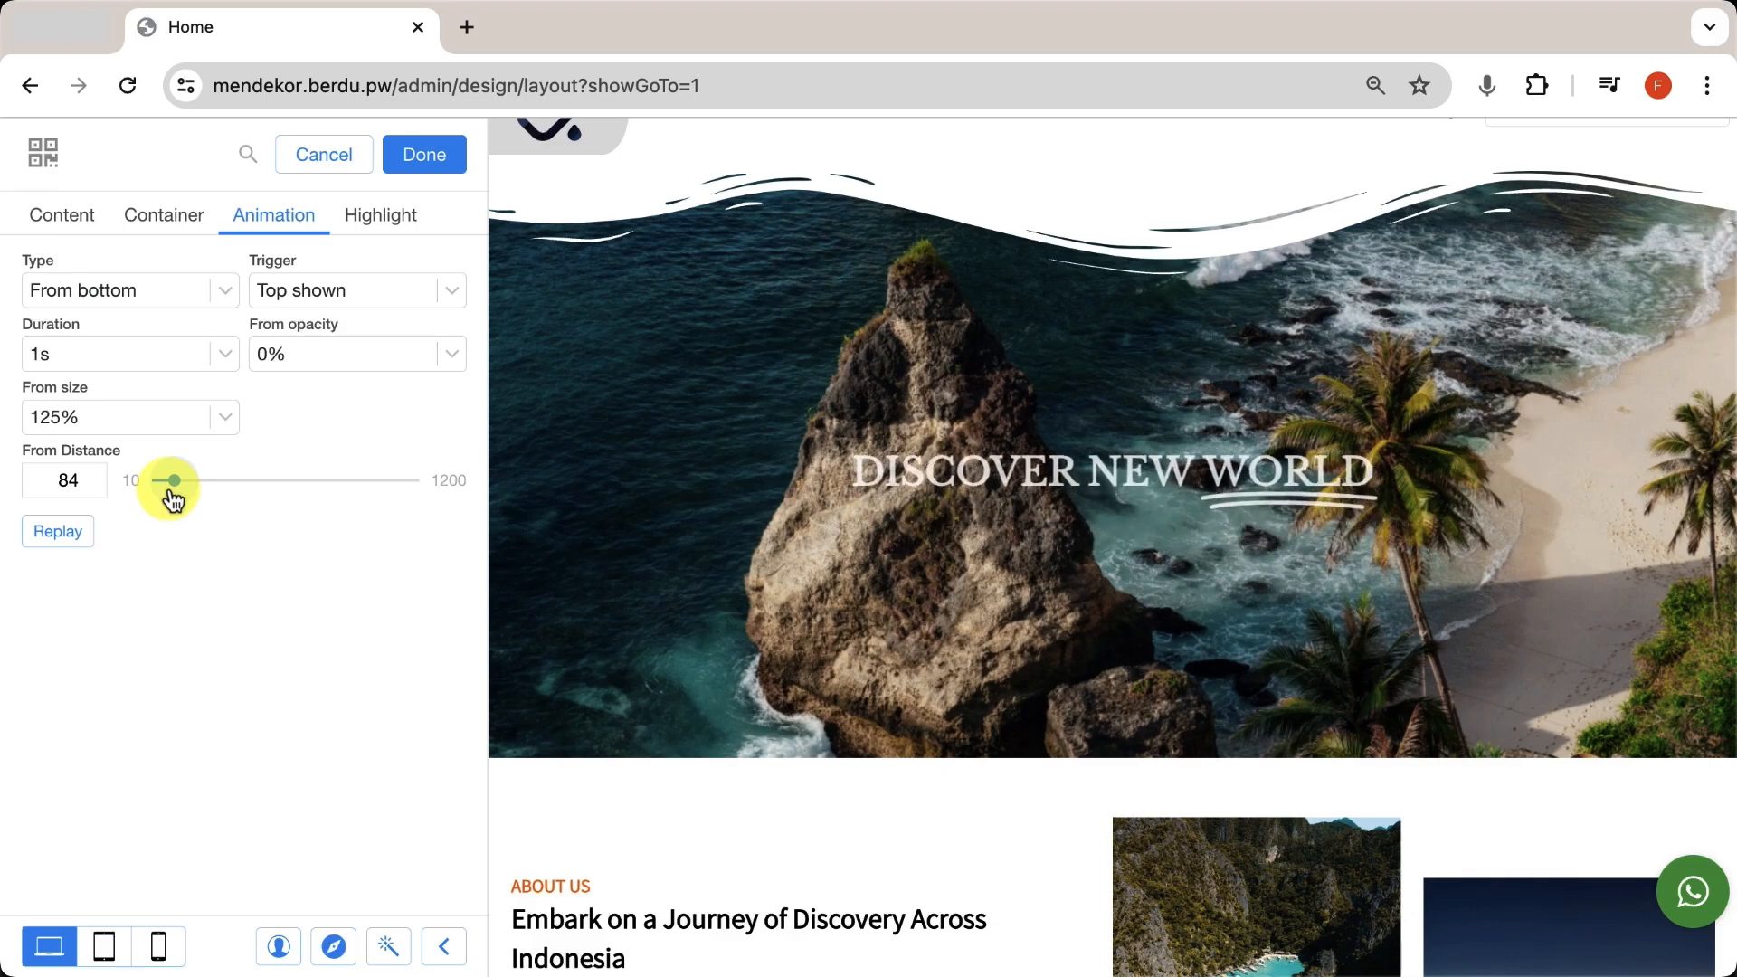
pyautogui.click(60, 538)
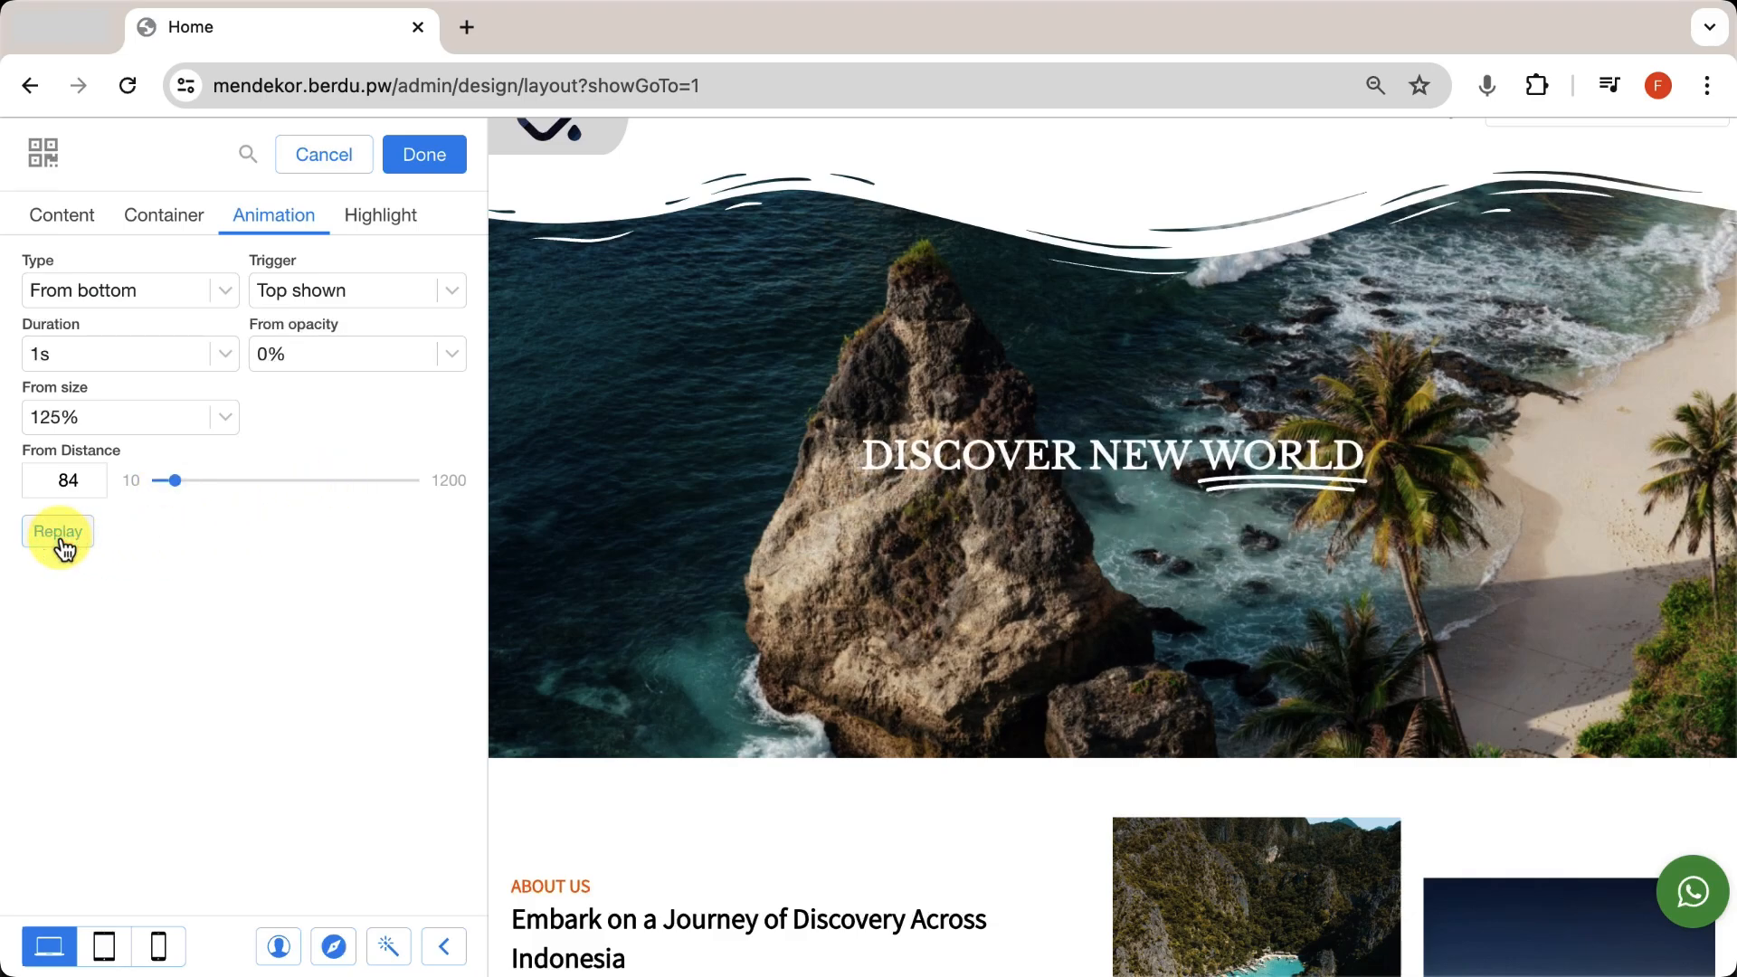
pyautogui.click(59, 537)
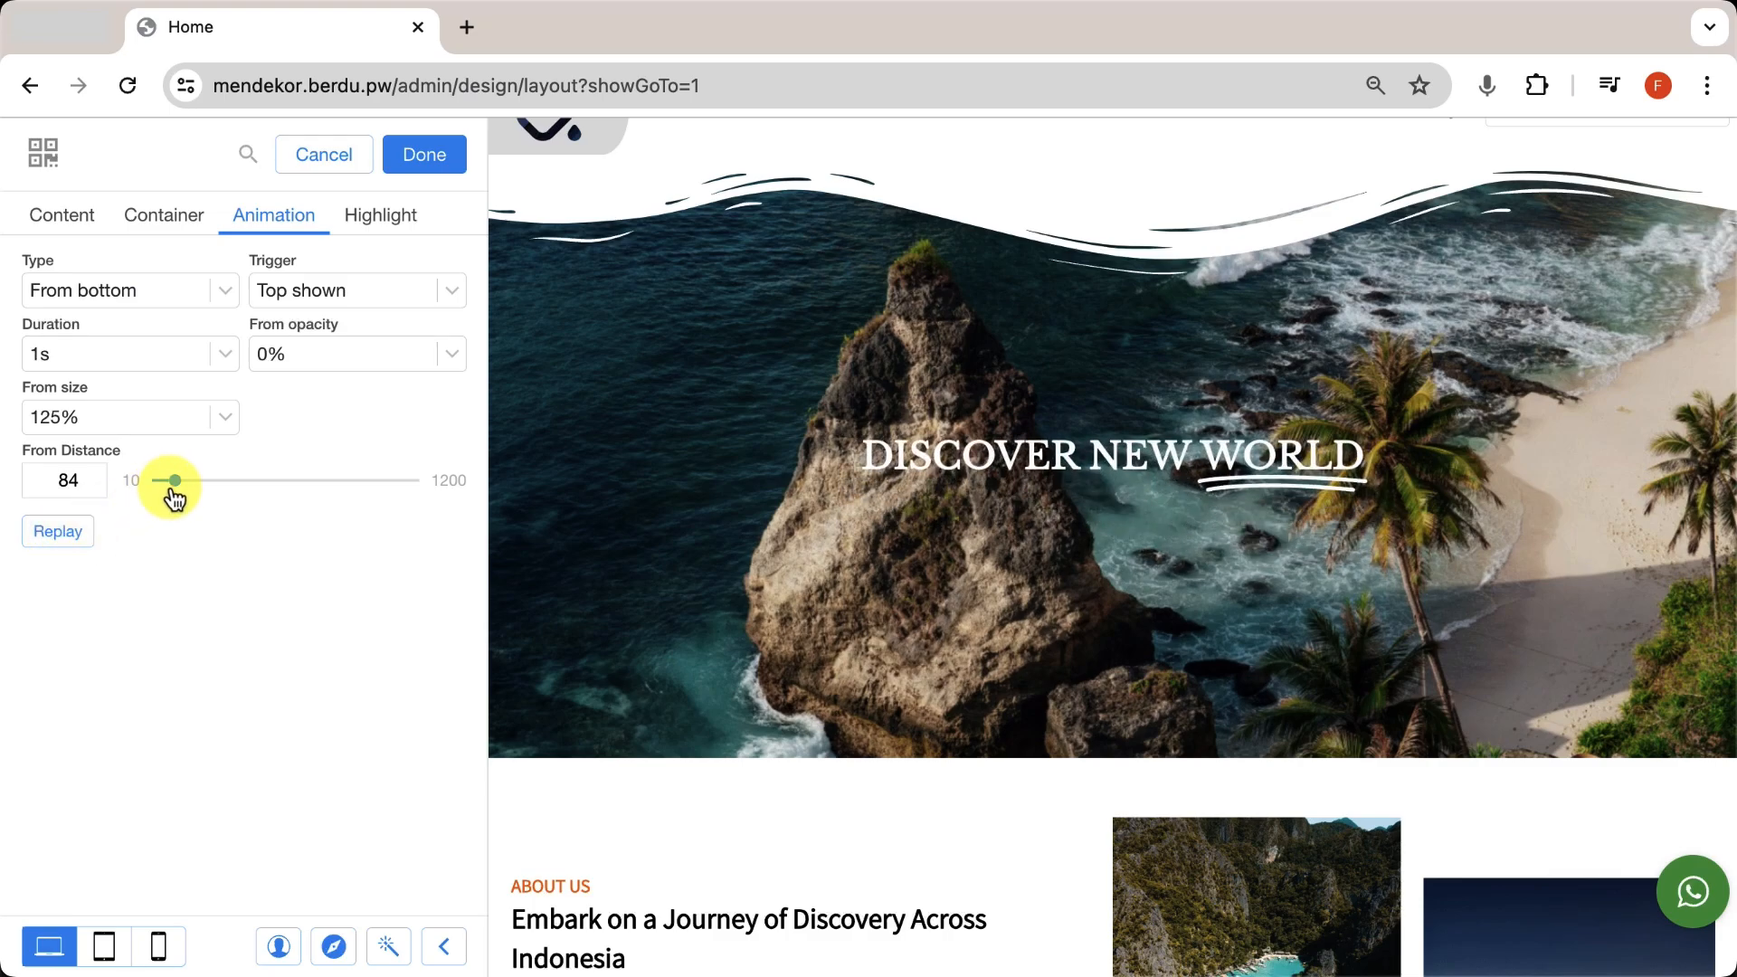
# Increase the heading animation's From Distance to 1051 and replay it.
pyautogui.moveTo(245, 485); pyautogui.dragTo(386, 478)
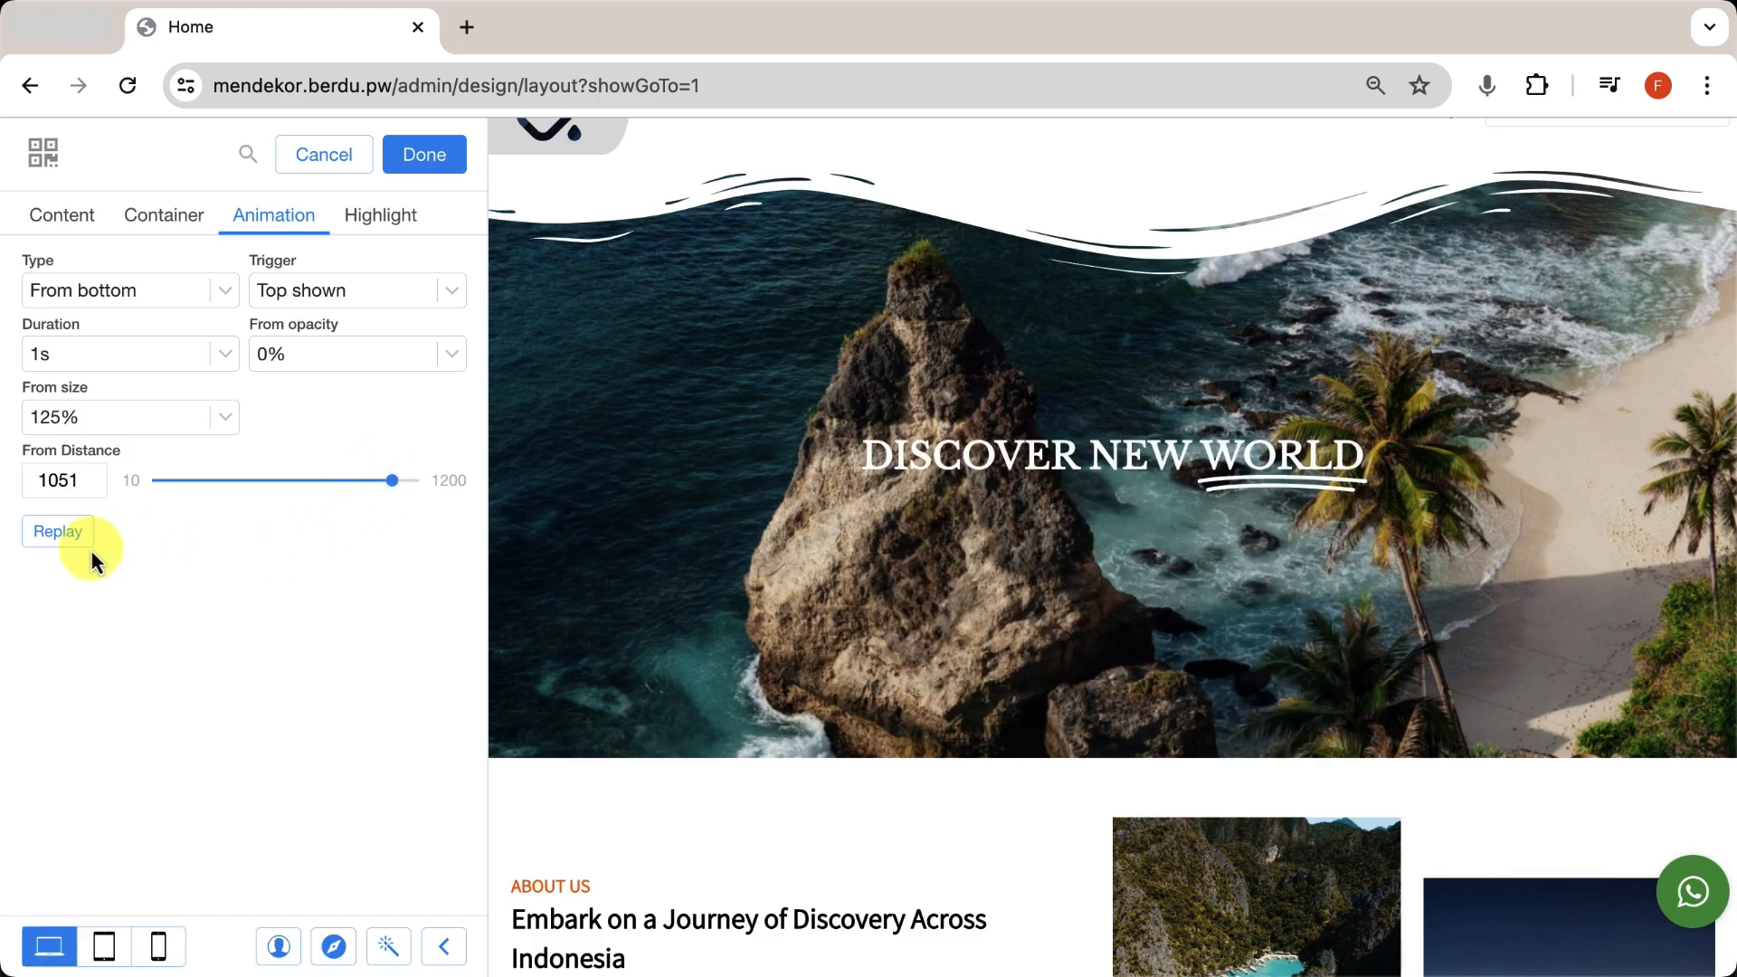
pyautogui.click(58, 539)
pyautogui.click(58, 539)
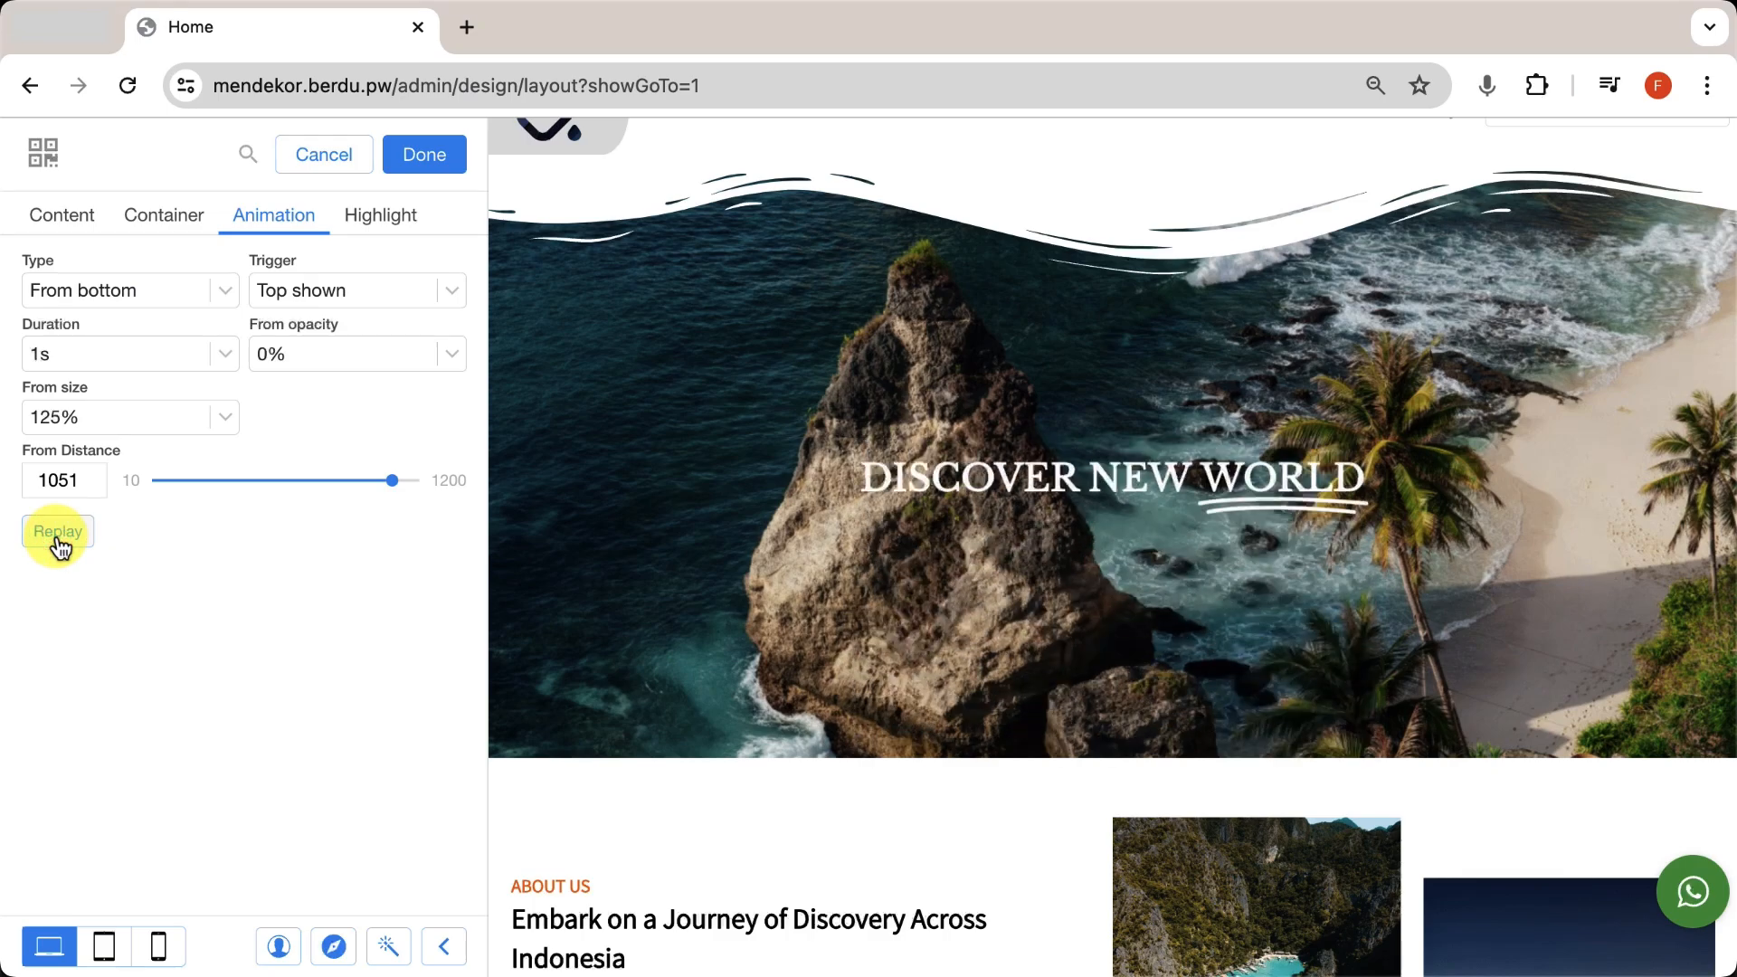
pyautogui.click(57, 538)
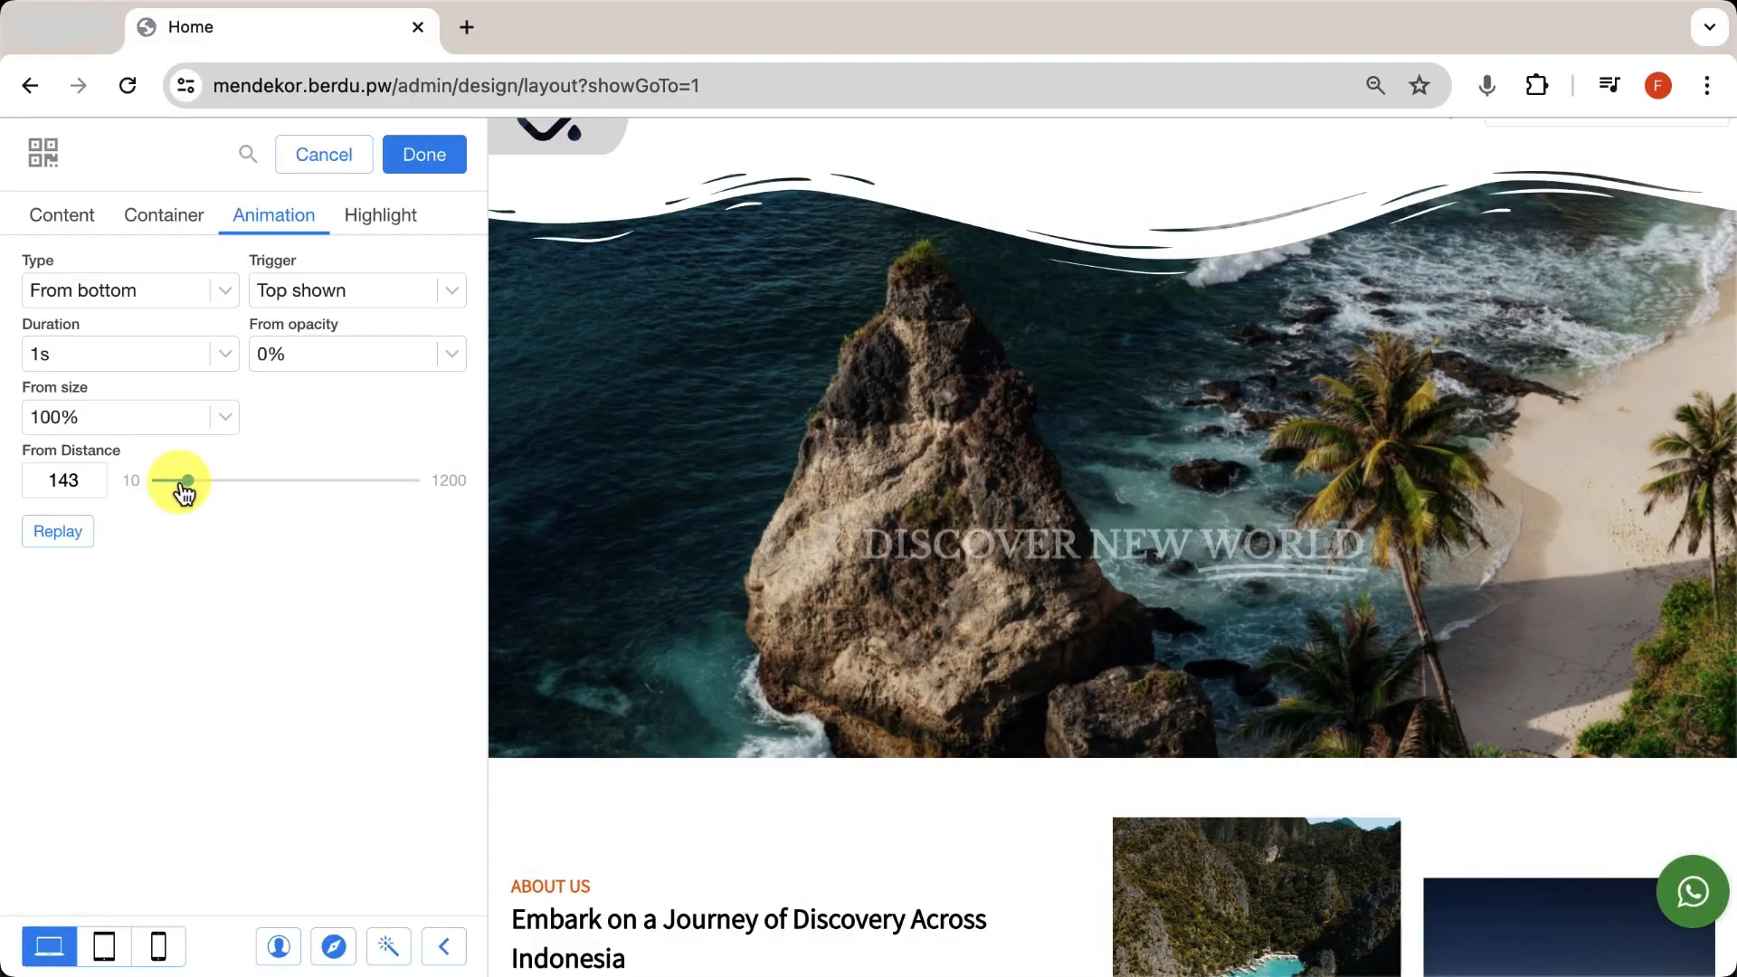
# Set the heading animation's From Distance to 105.
pyautogui.click(178, 480)
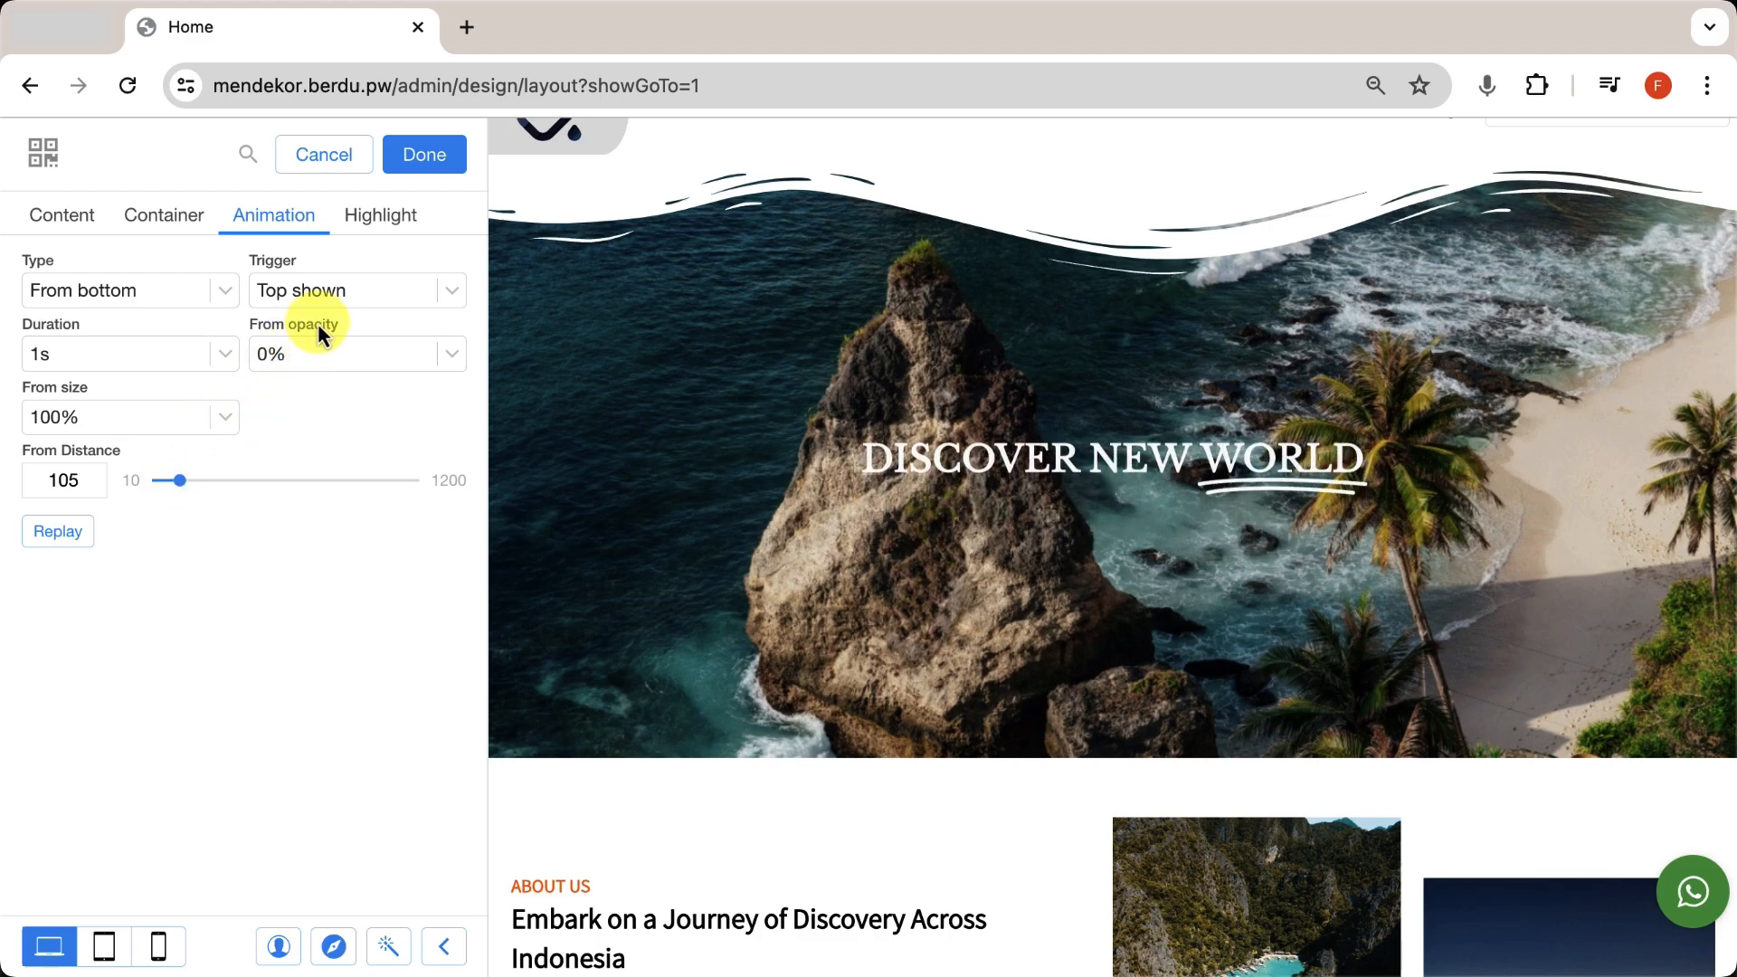
# Set the heading animation's From opacity to 100% and replay it.
pyautogui.click(315, 356)
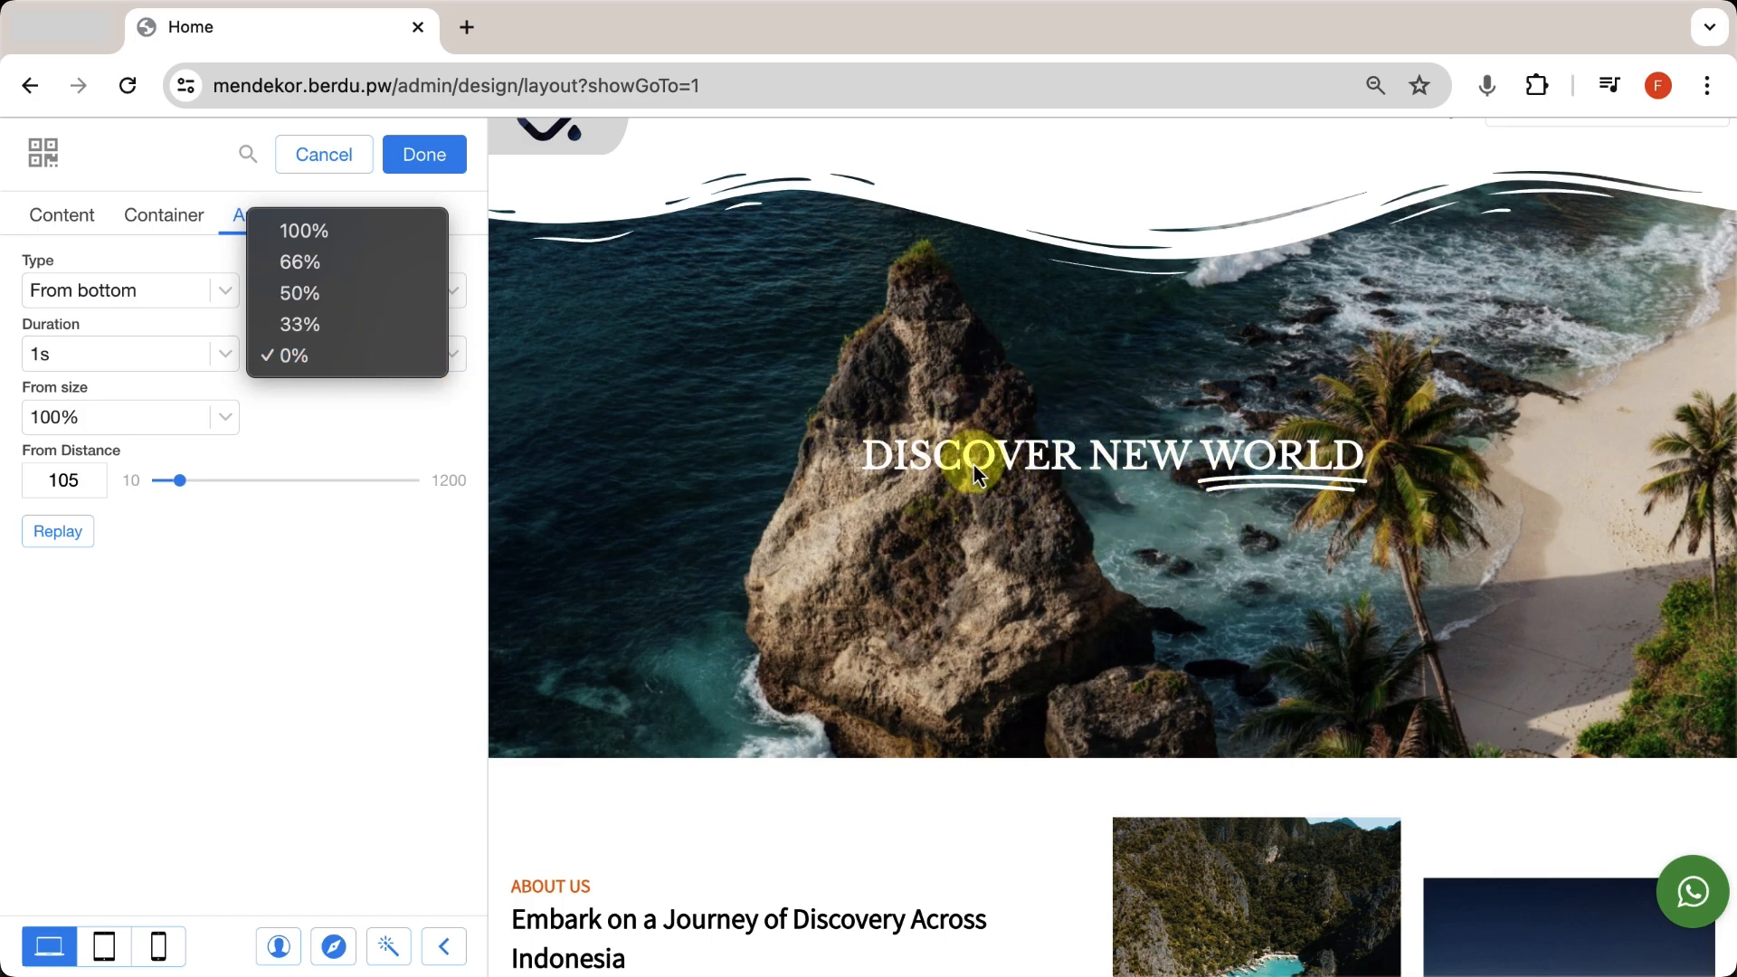
pyautogui.click(354, 241)
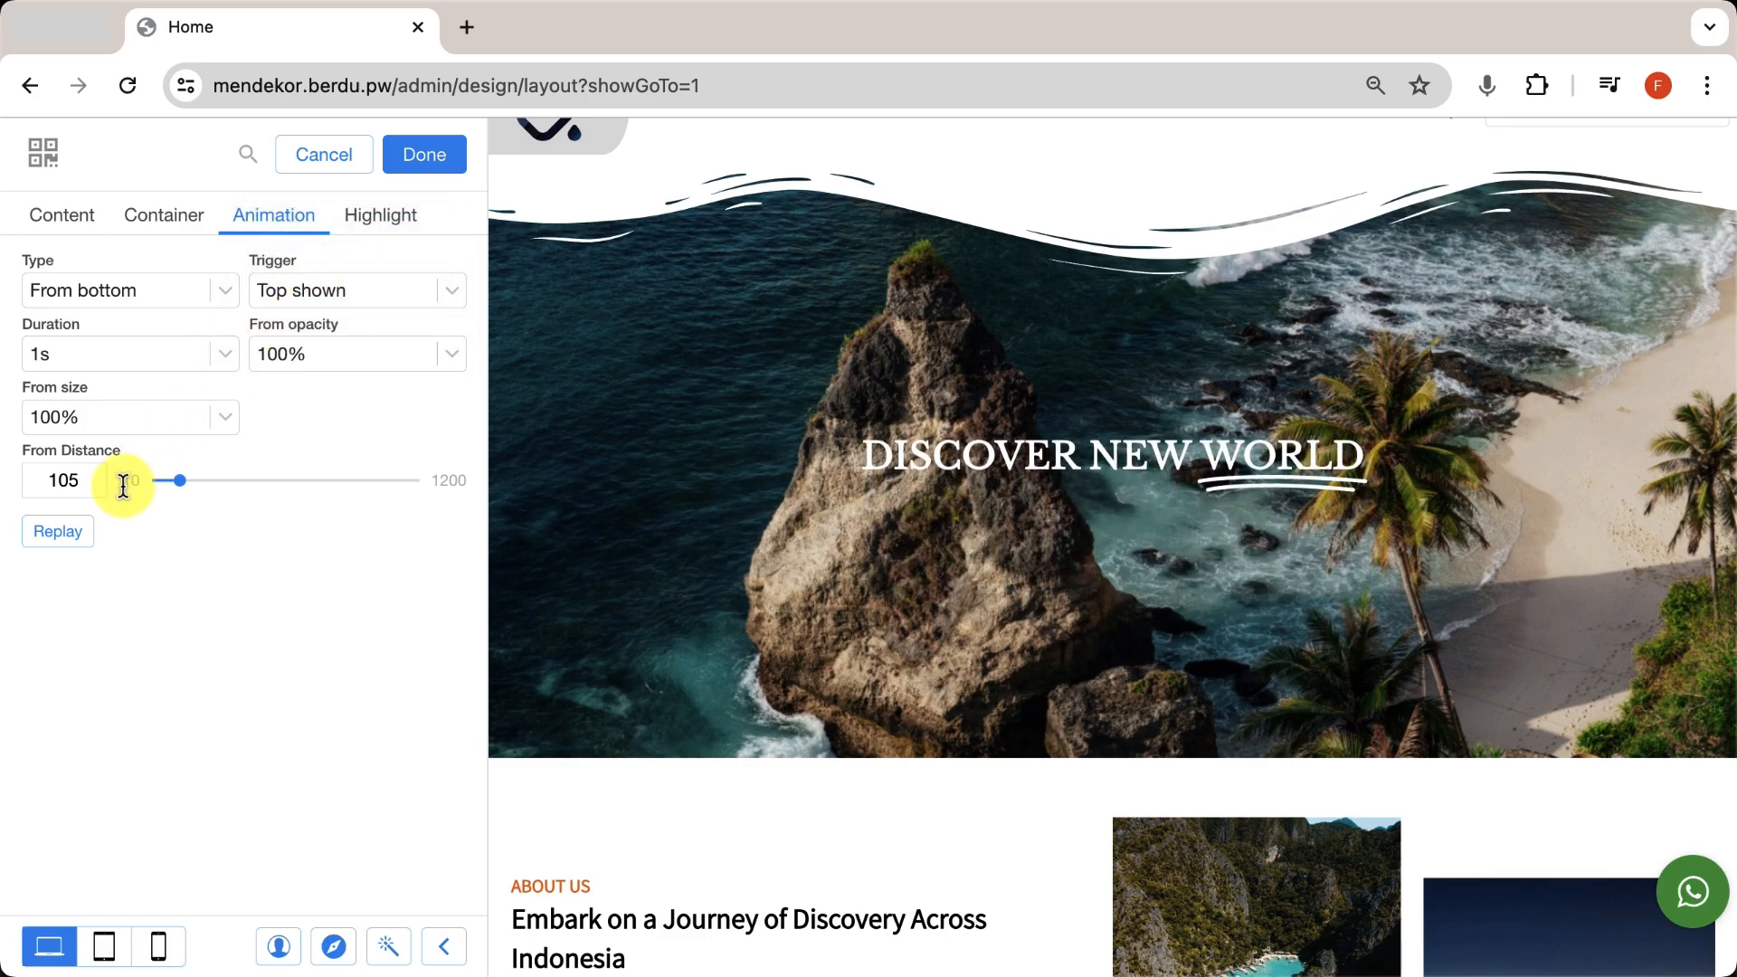
pyautogui.click(78, 539)
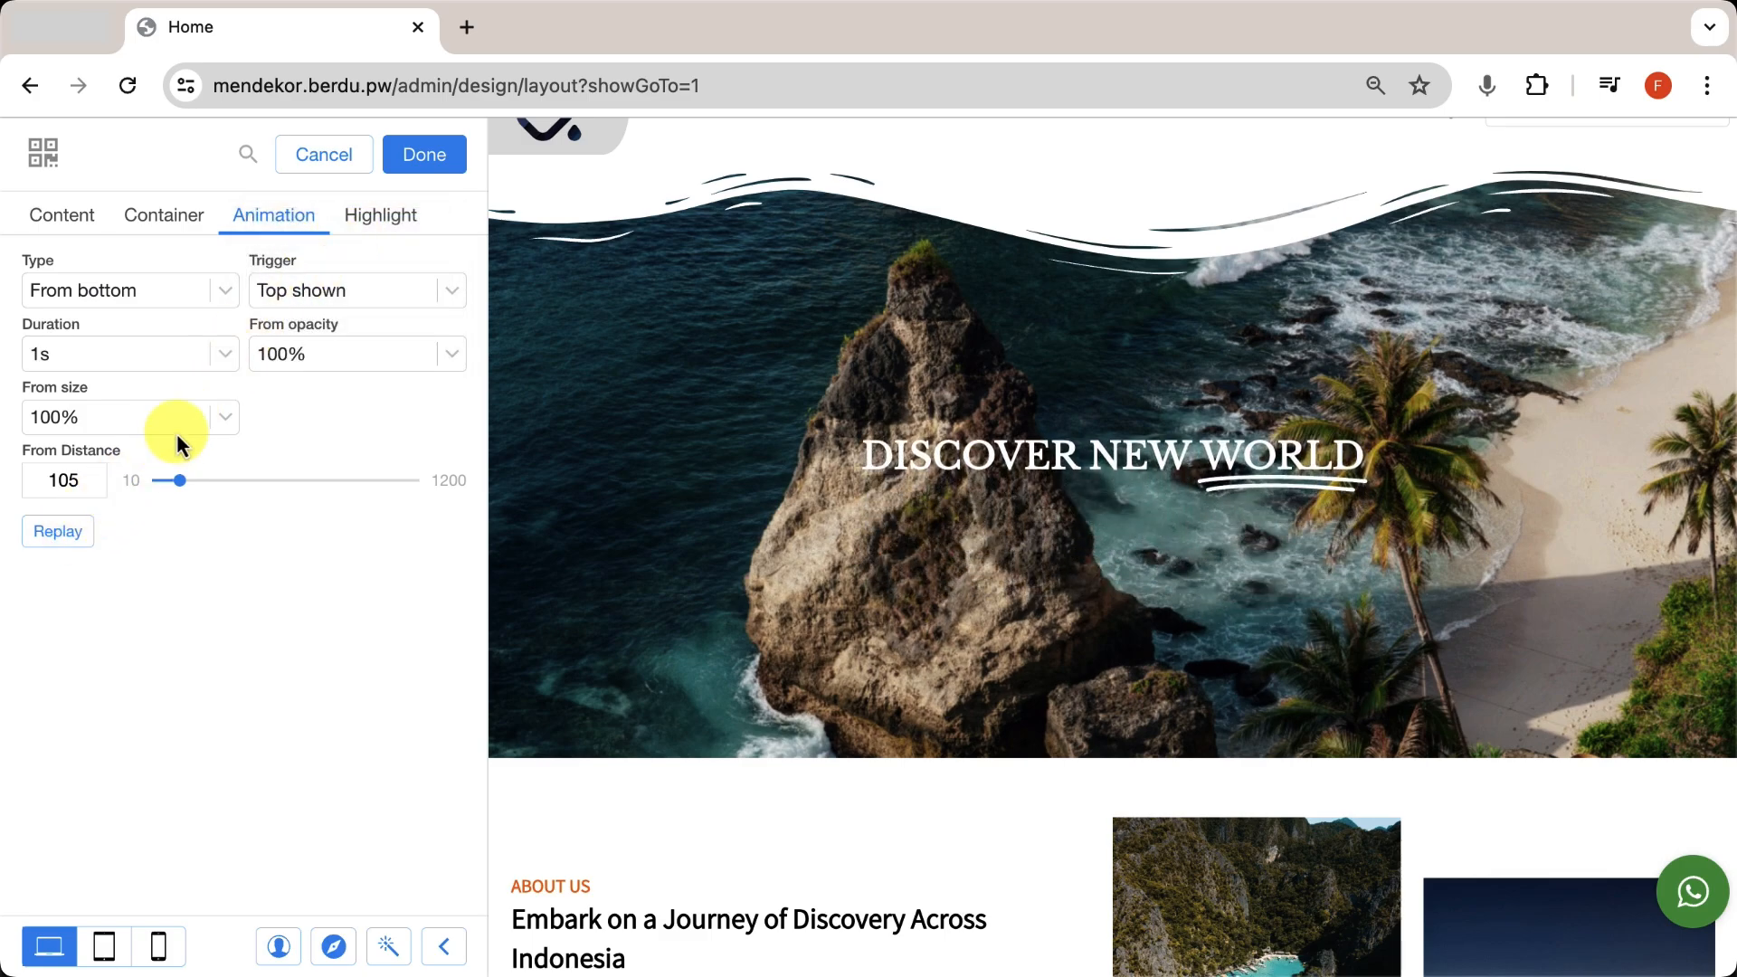
# Set the heading animation's From opacity to 0% and replay it several times.
pyautogui.click(302, 365)
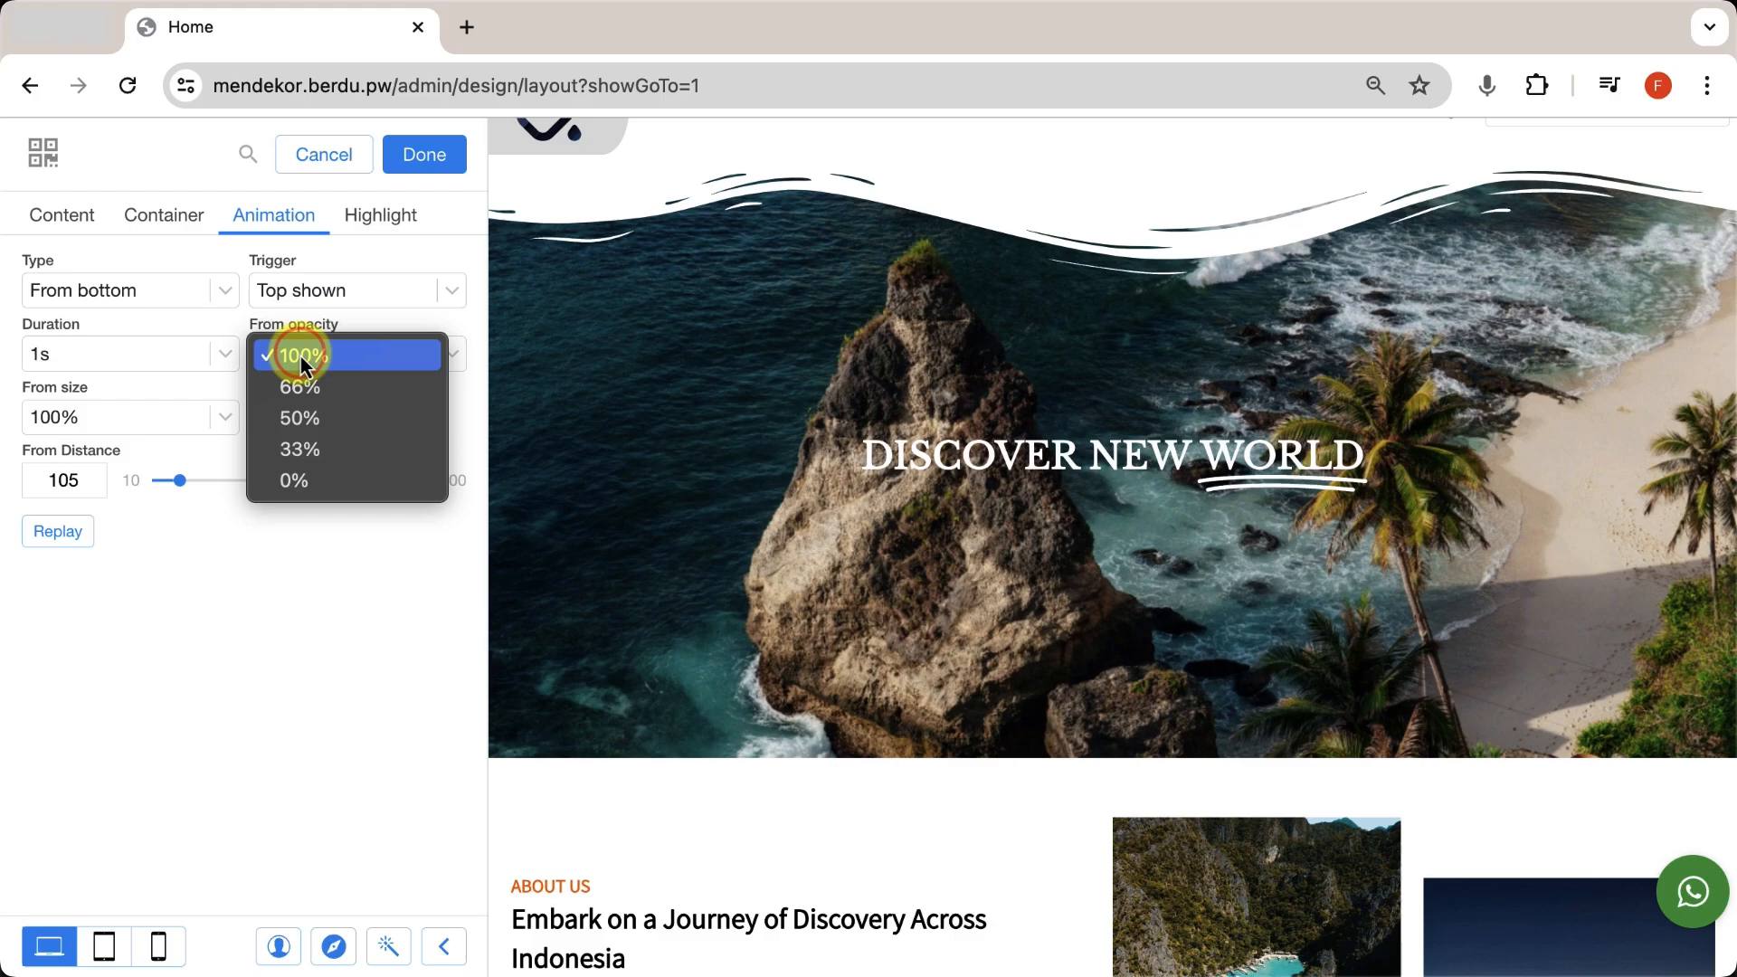
pyautogui.click(310, 480)
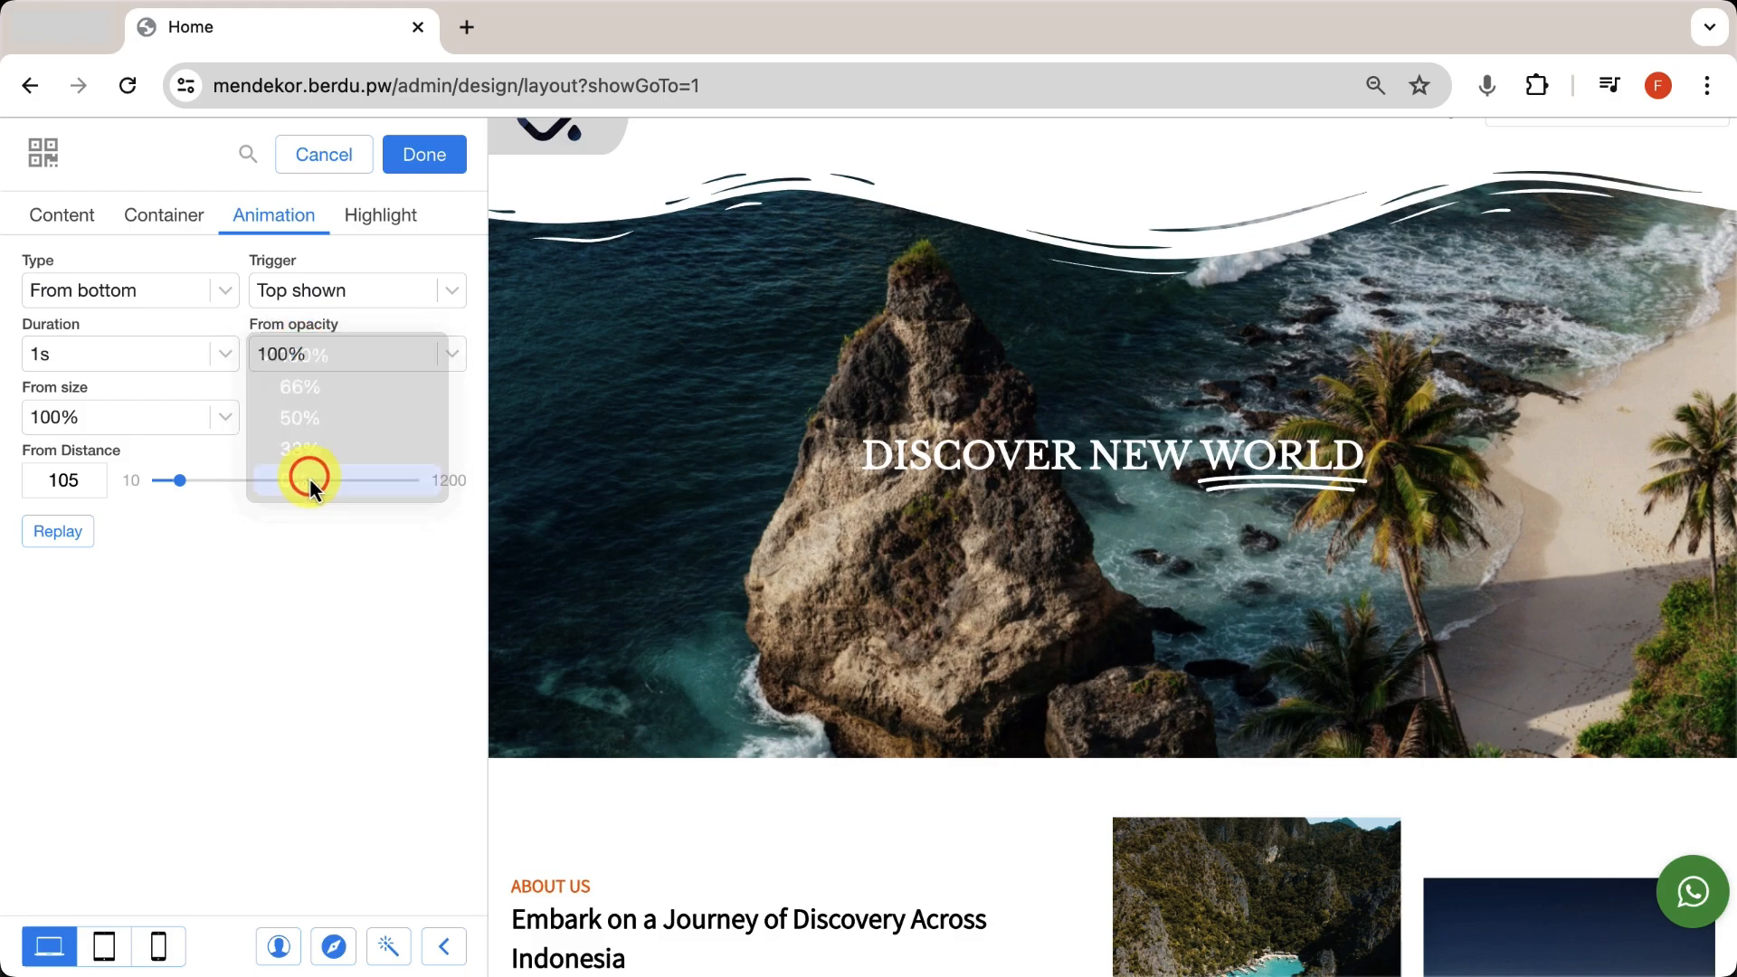
pyautogui.click(68, 535)
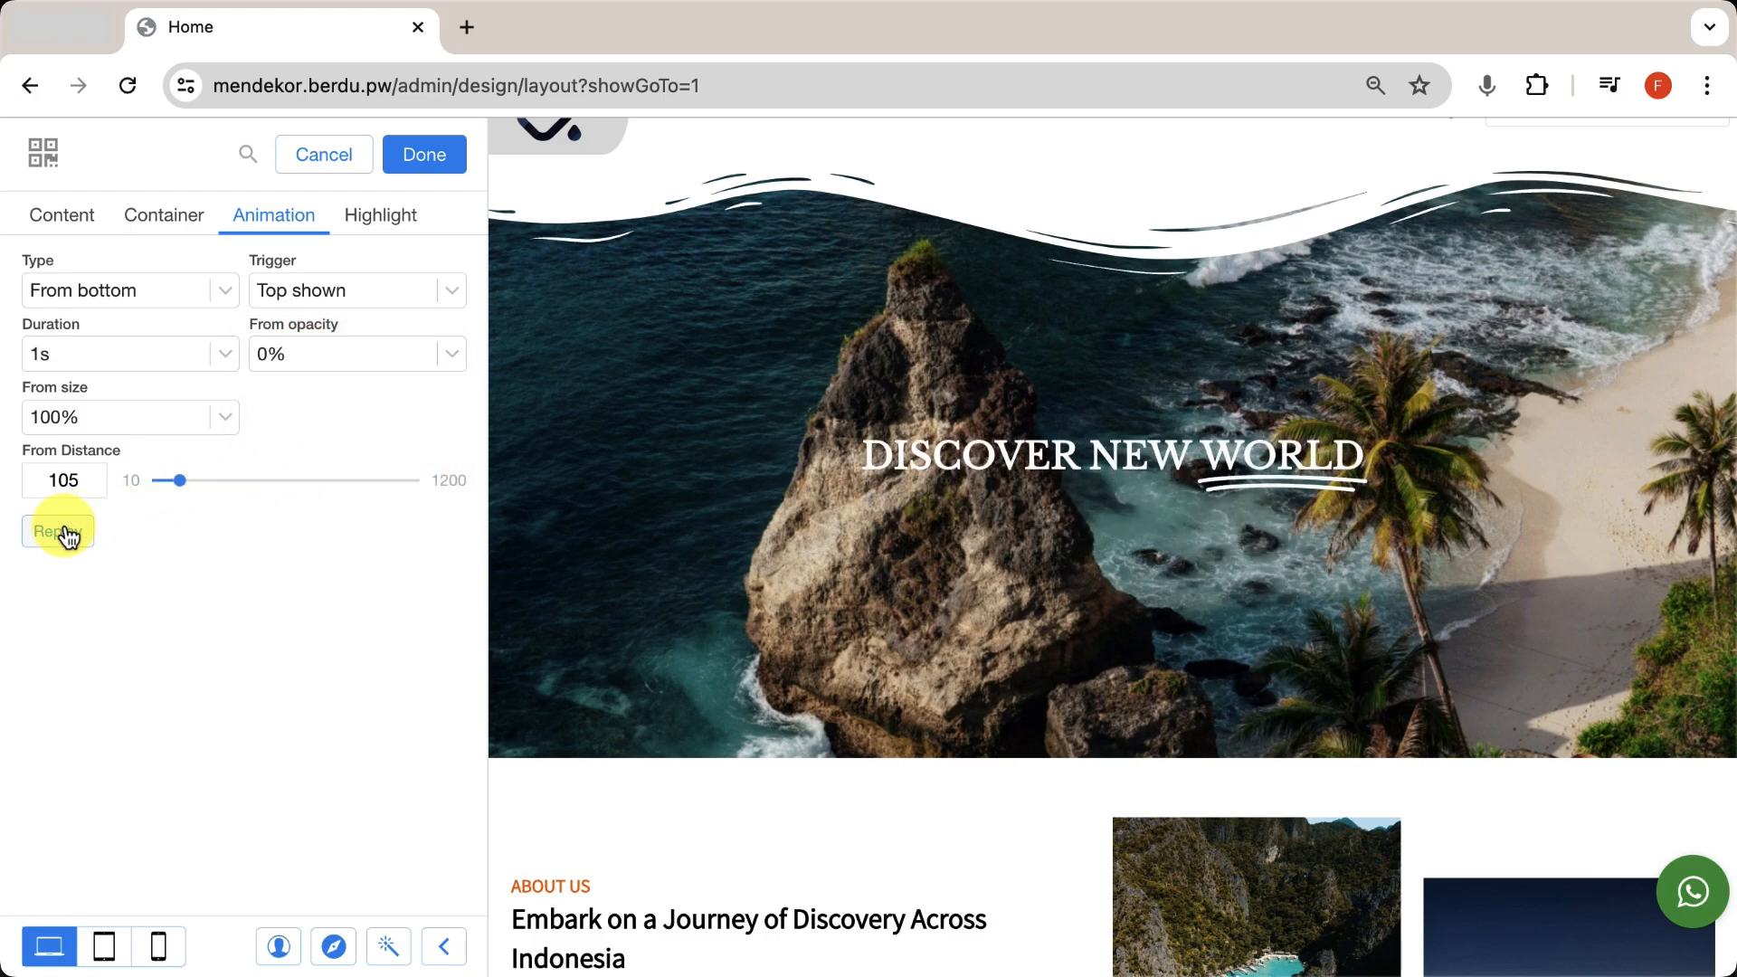
pyautogui.click(68, 535)
pyautogui.click(68, 535)
pyautogui.click(68, 535)
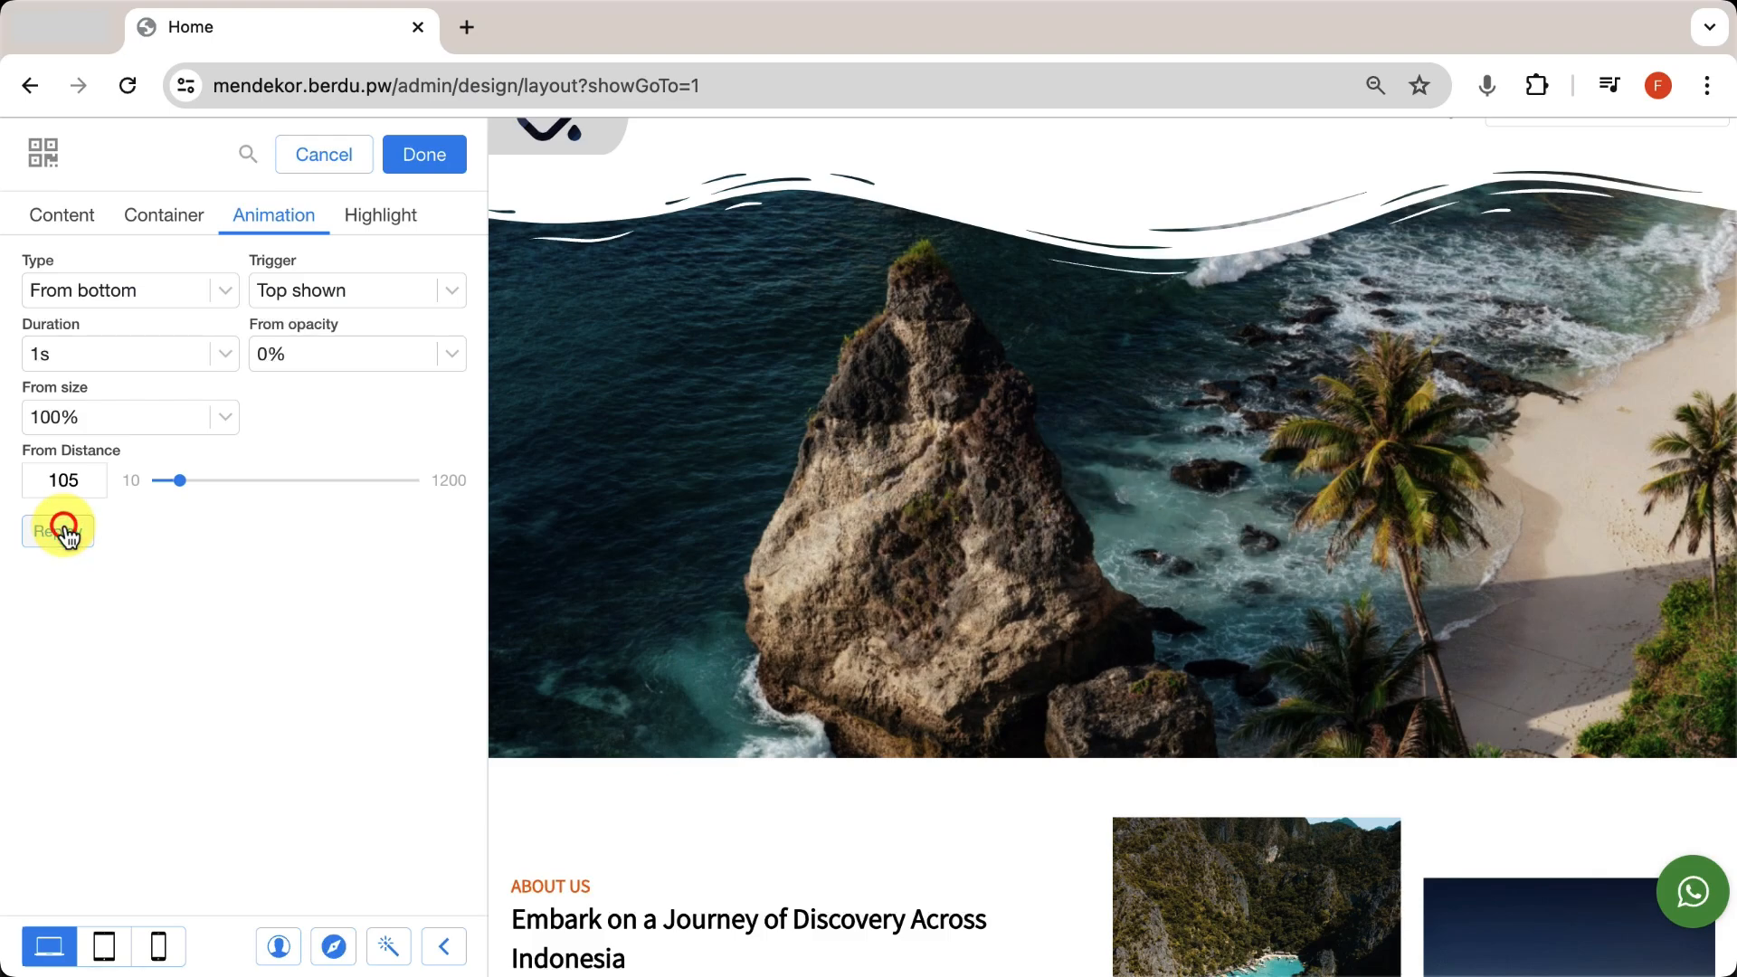
# Look through the From opacity options without changing the value, and confirm the heading's animation settings.
pyautogui.click(358, 348)
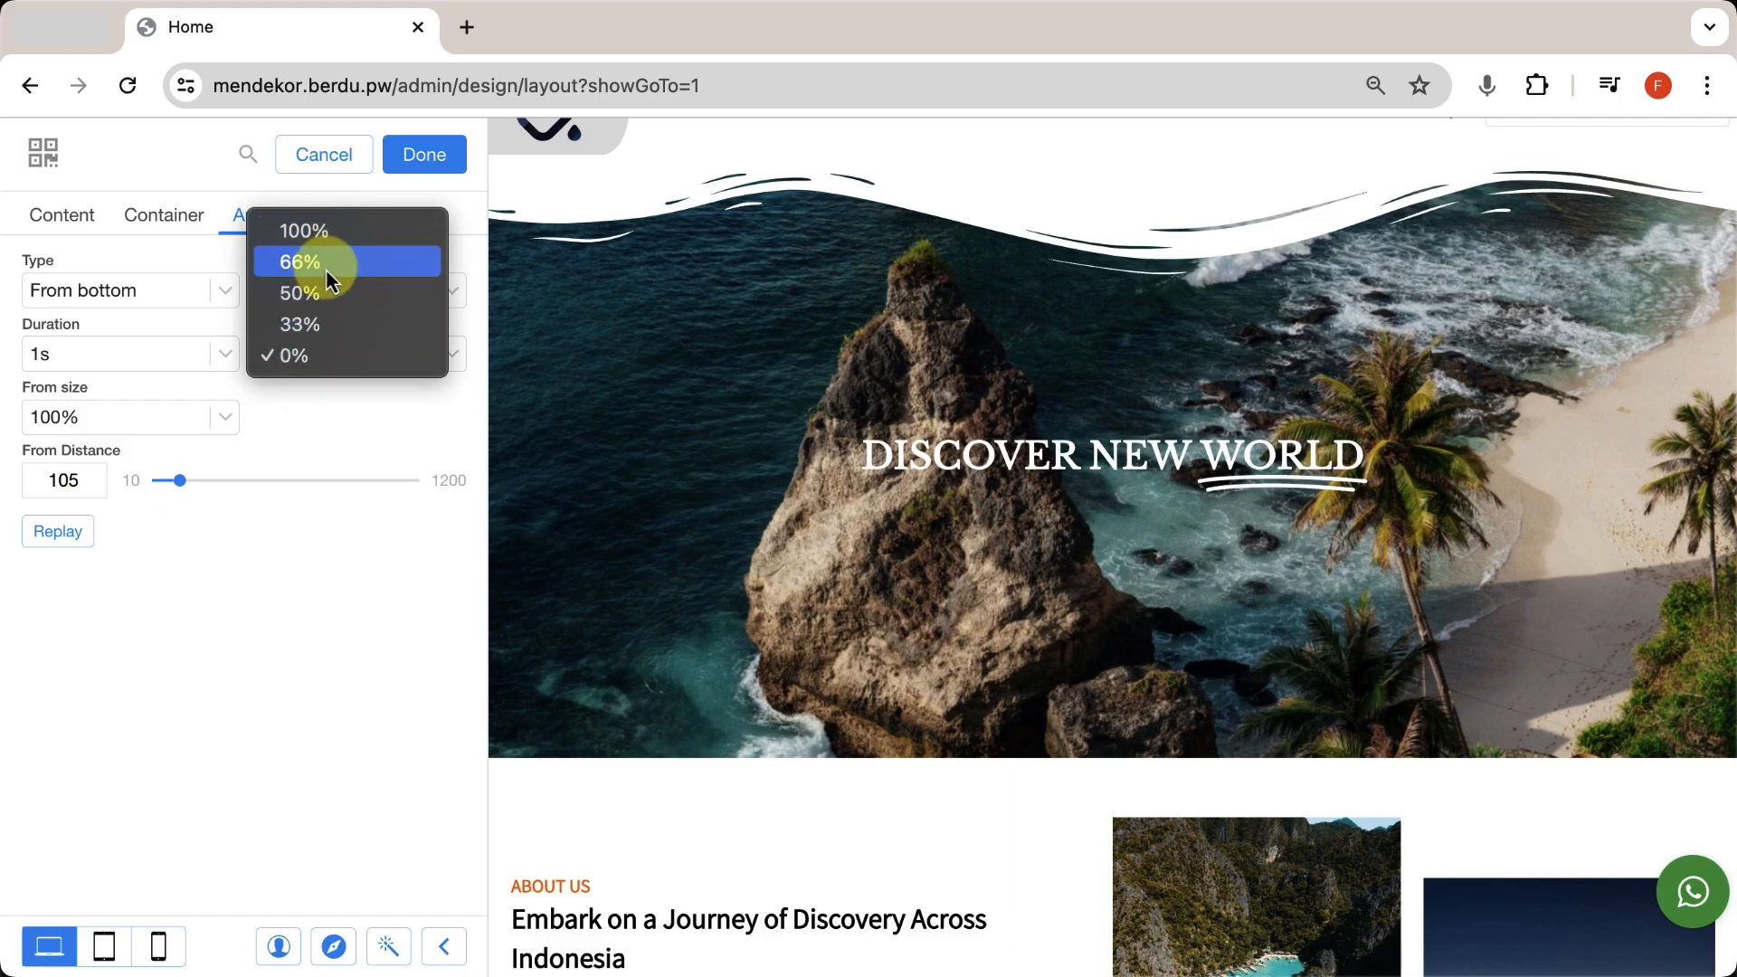
pyautogui.click(308, 421)
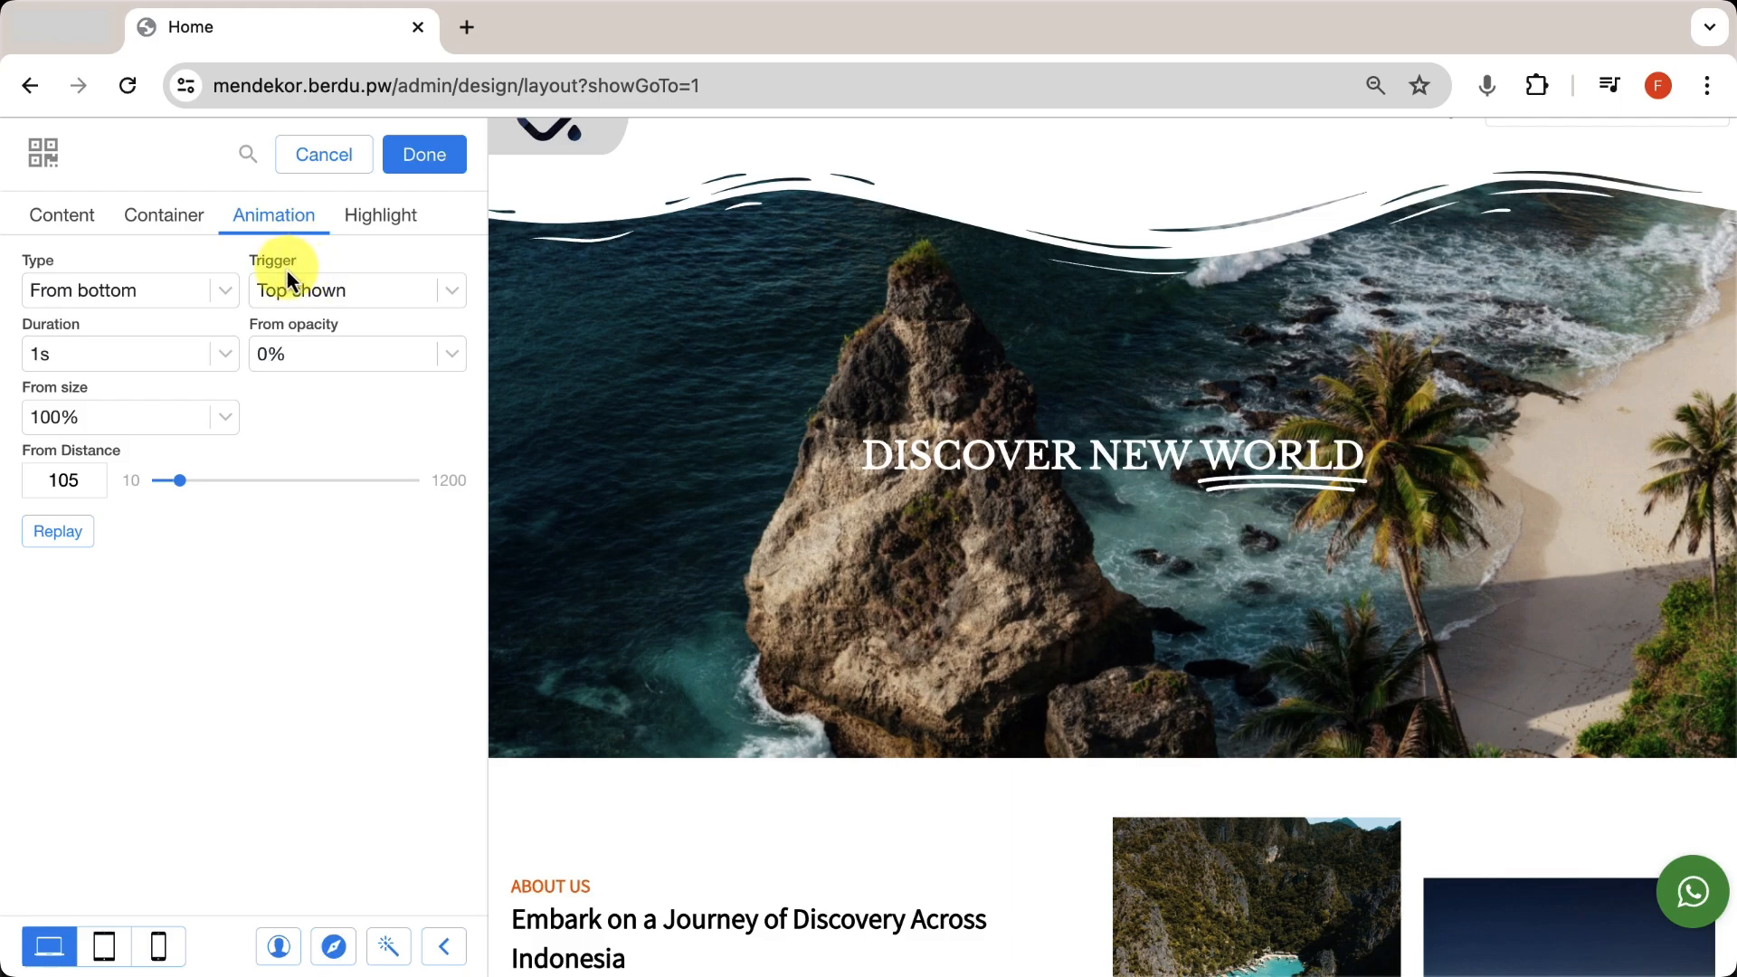
pyautogui.click(443, 163)
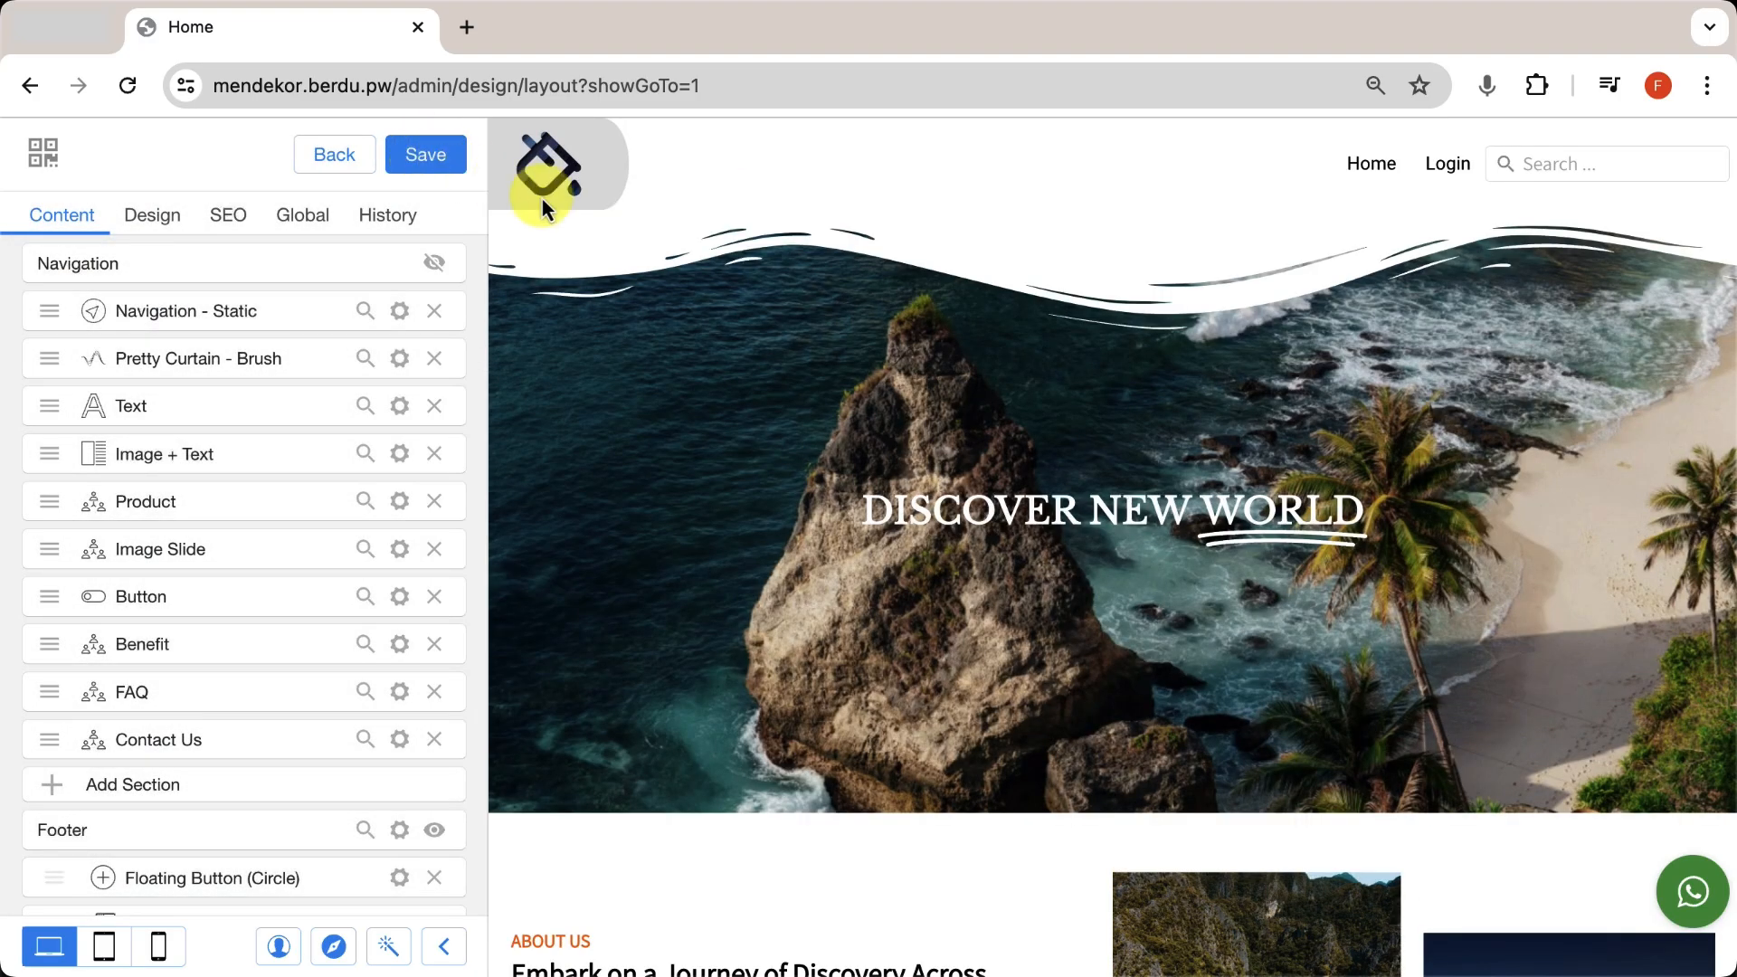
# Add a From bottom entrance animation to the Image Slide section and set its From Distance to 154.
pyautogui.scroll(-15, 904, 523)
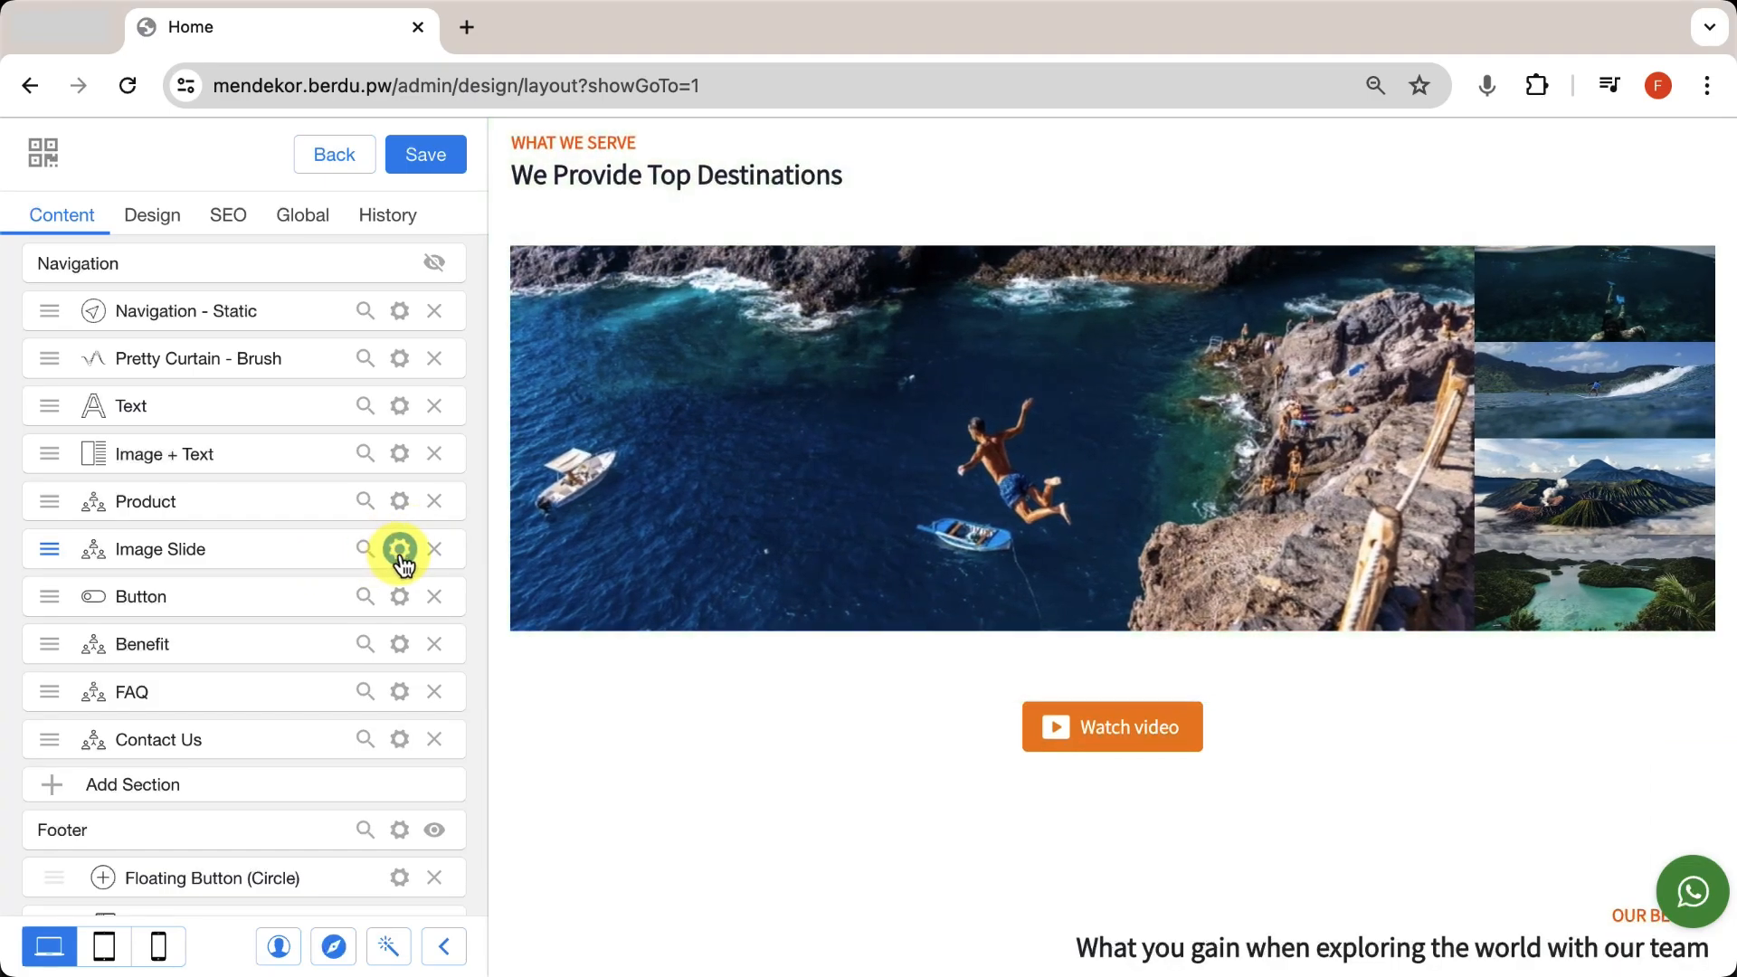
pyautogui.click(399, 551)
pyautogui.click(385, 219)
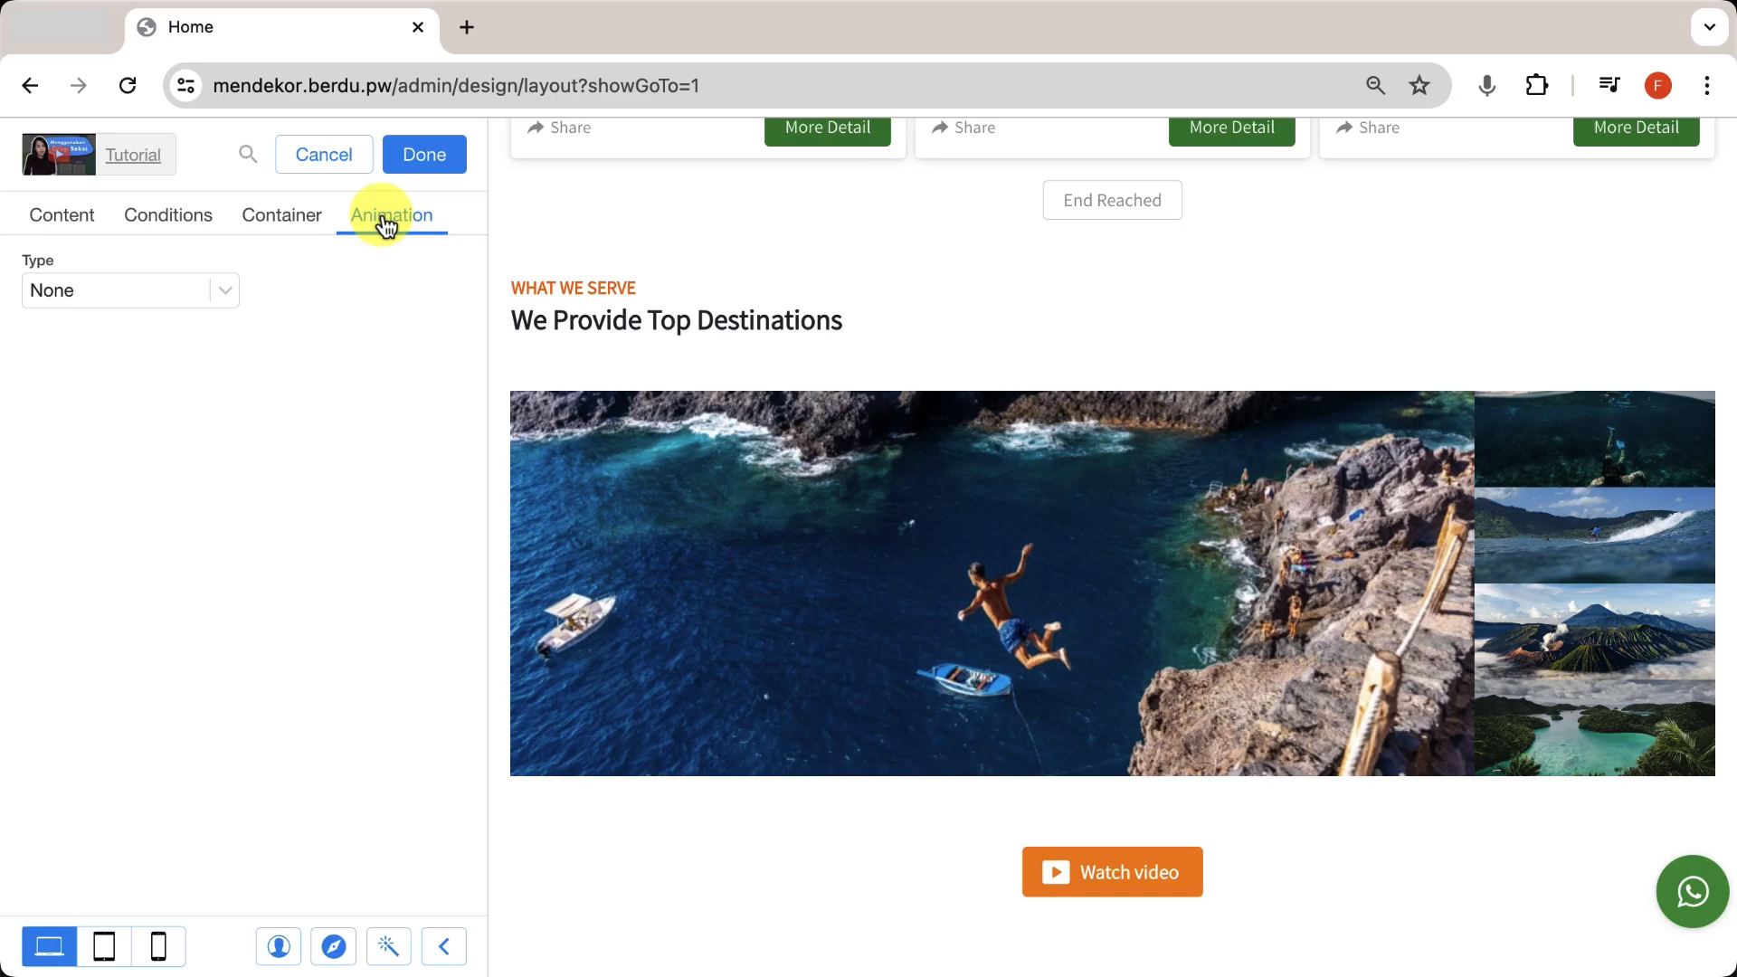
pyautogui.click(224, 290)
pyautogui.click(170, 323)
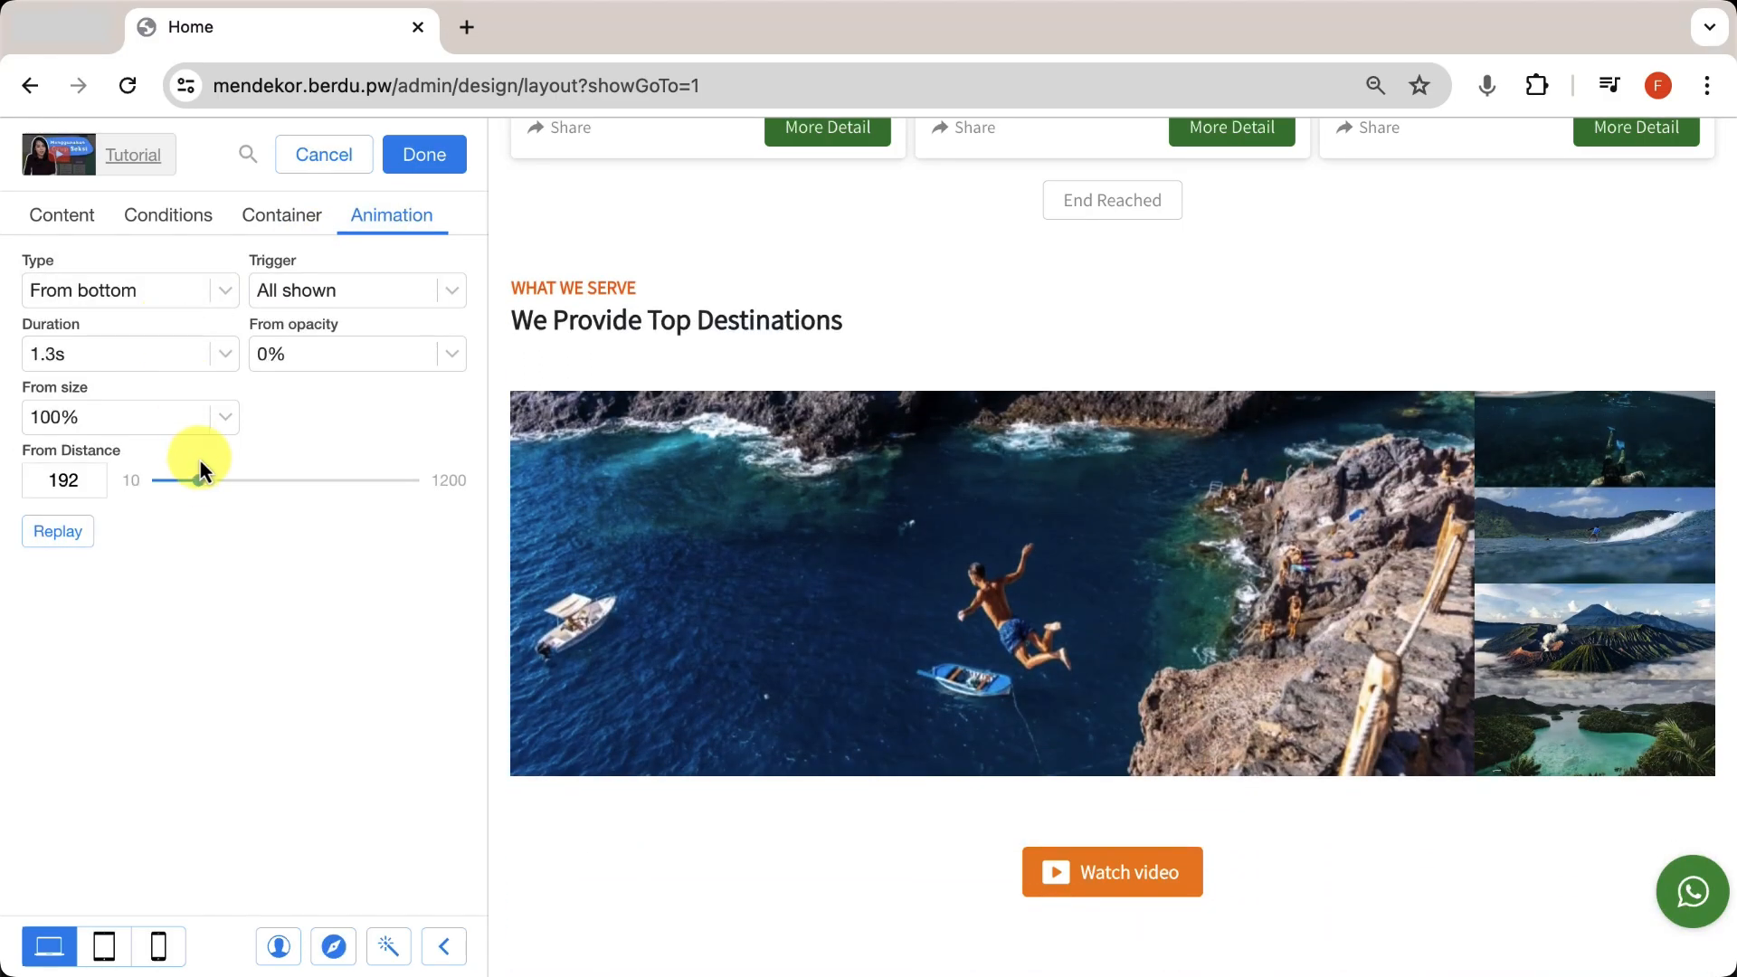
pyautogui.click(188, 483)
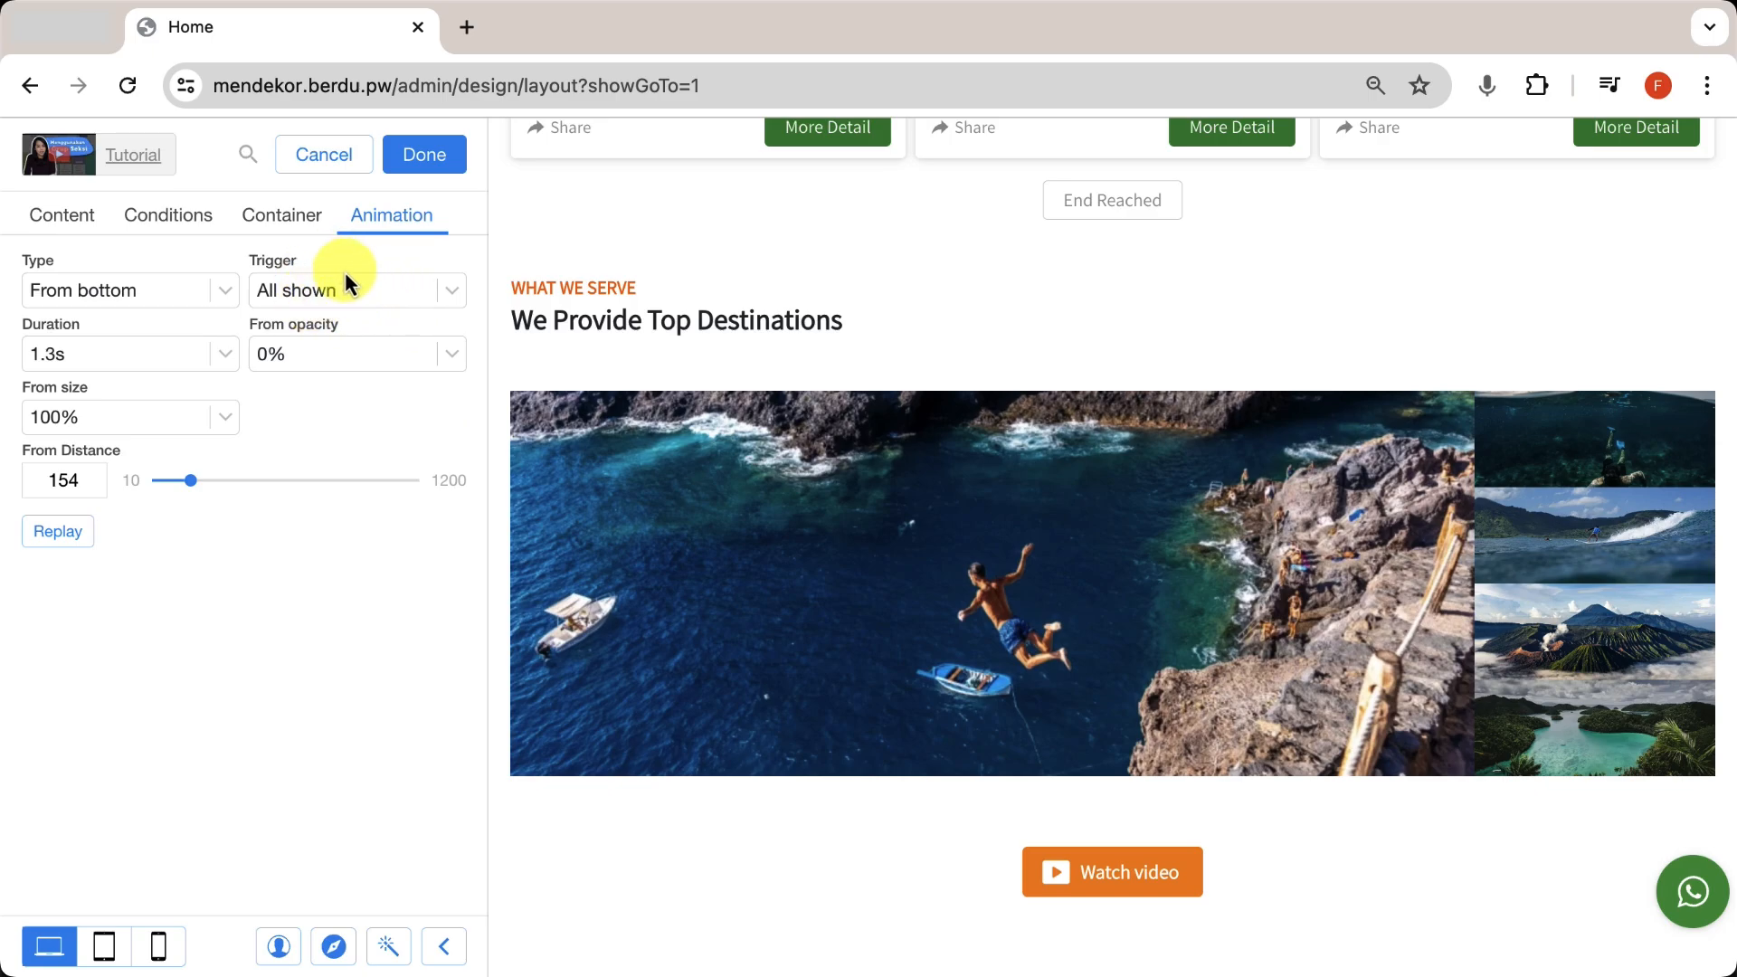
# Set the Image Slide animation's trigger to Top shown and preview it from the start of the page.
pyautogui.click(379, 288)
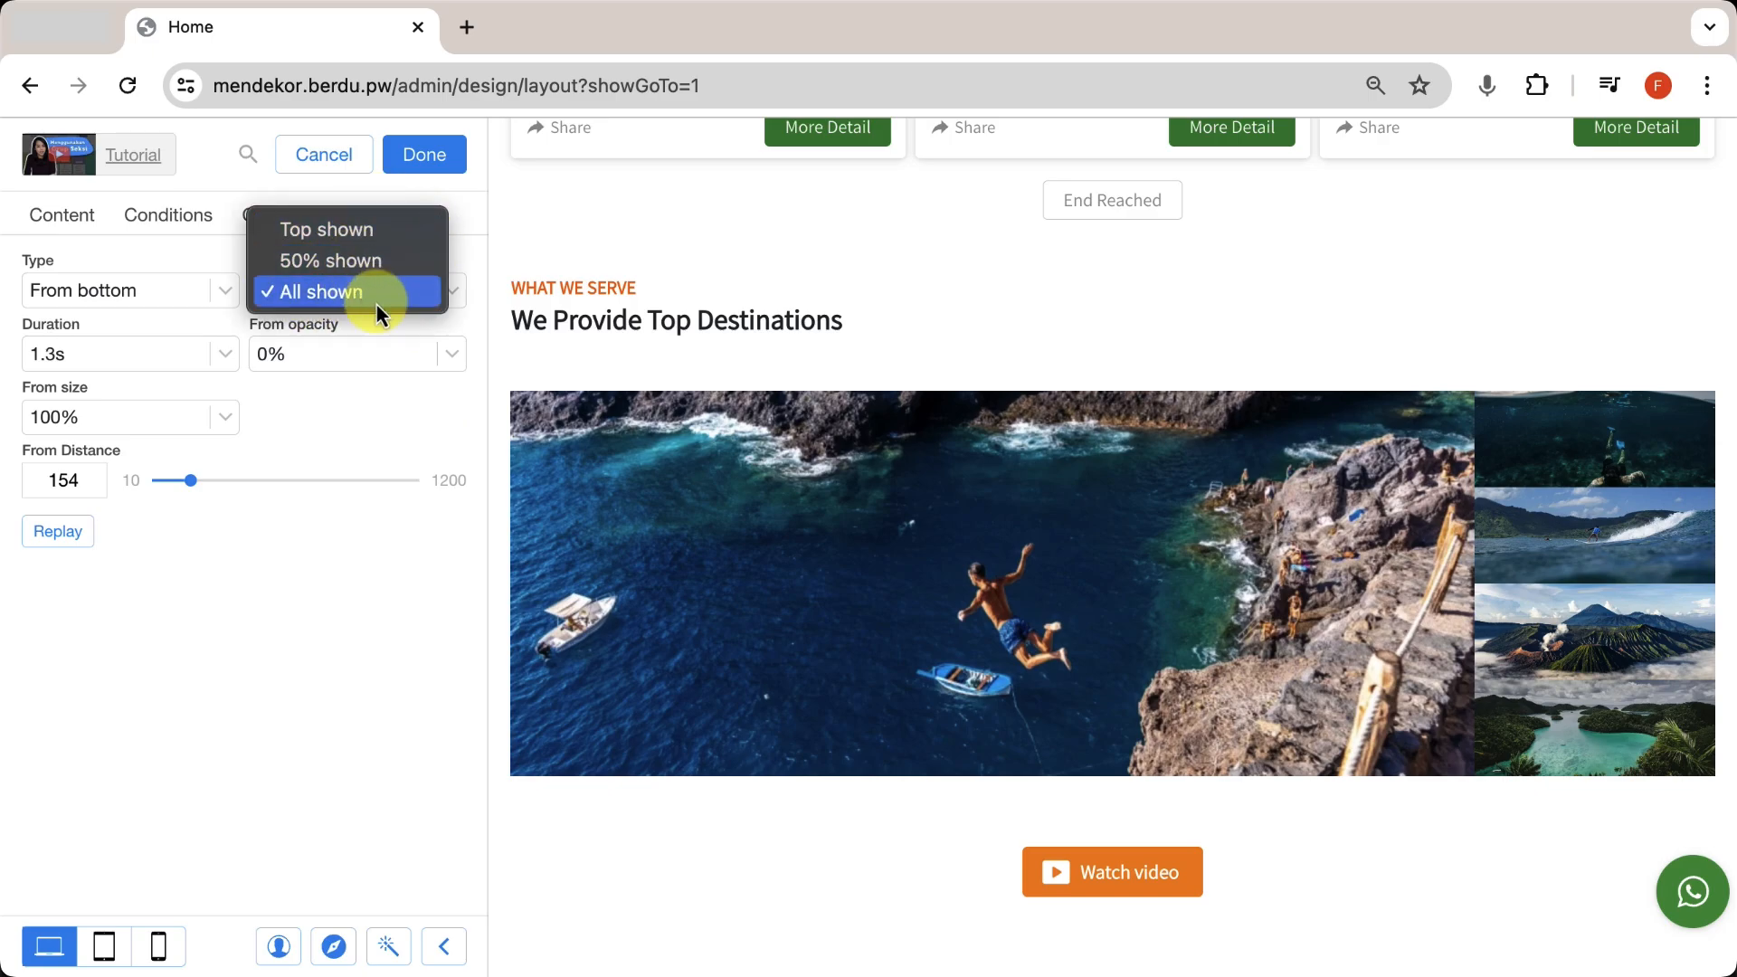
pyautogui.click(400, 232)
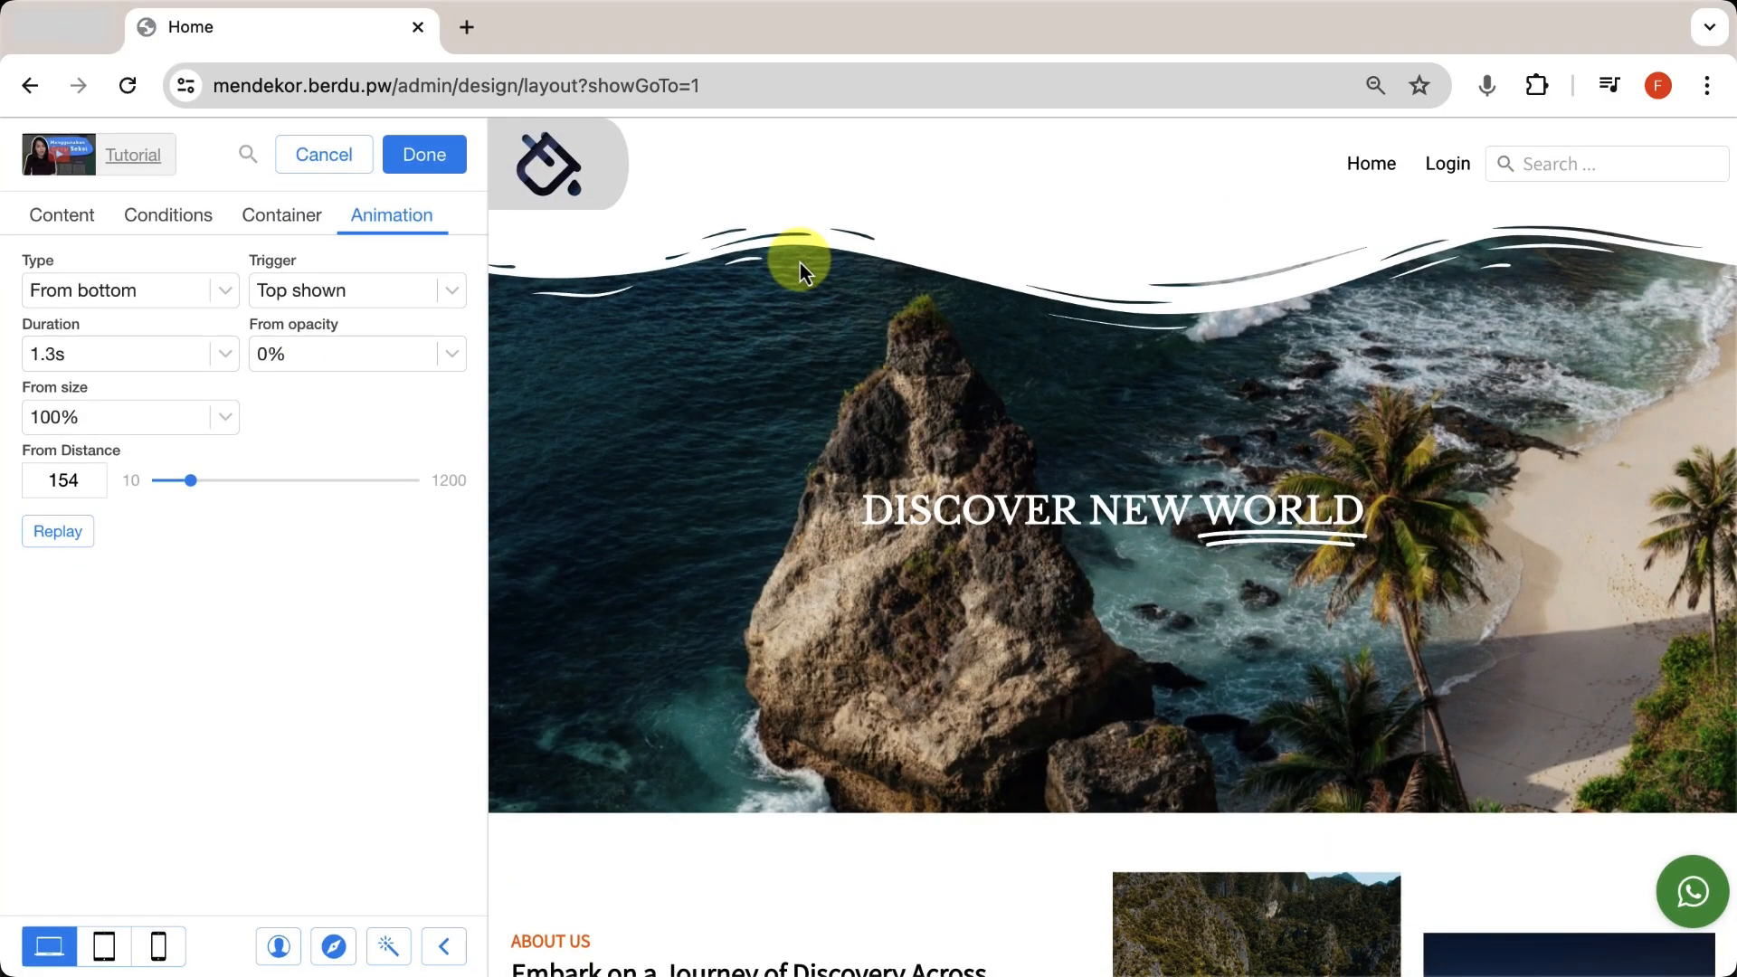
pyautogui.scroll(-10, 799, 268)
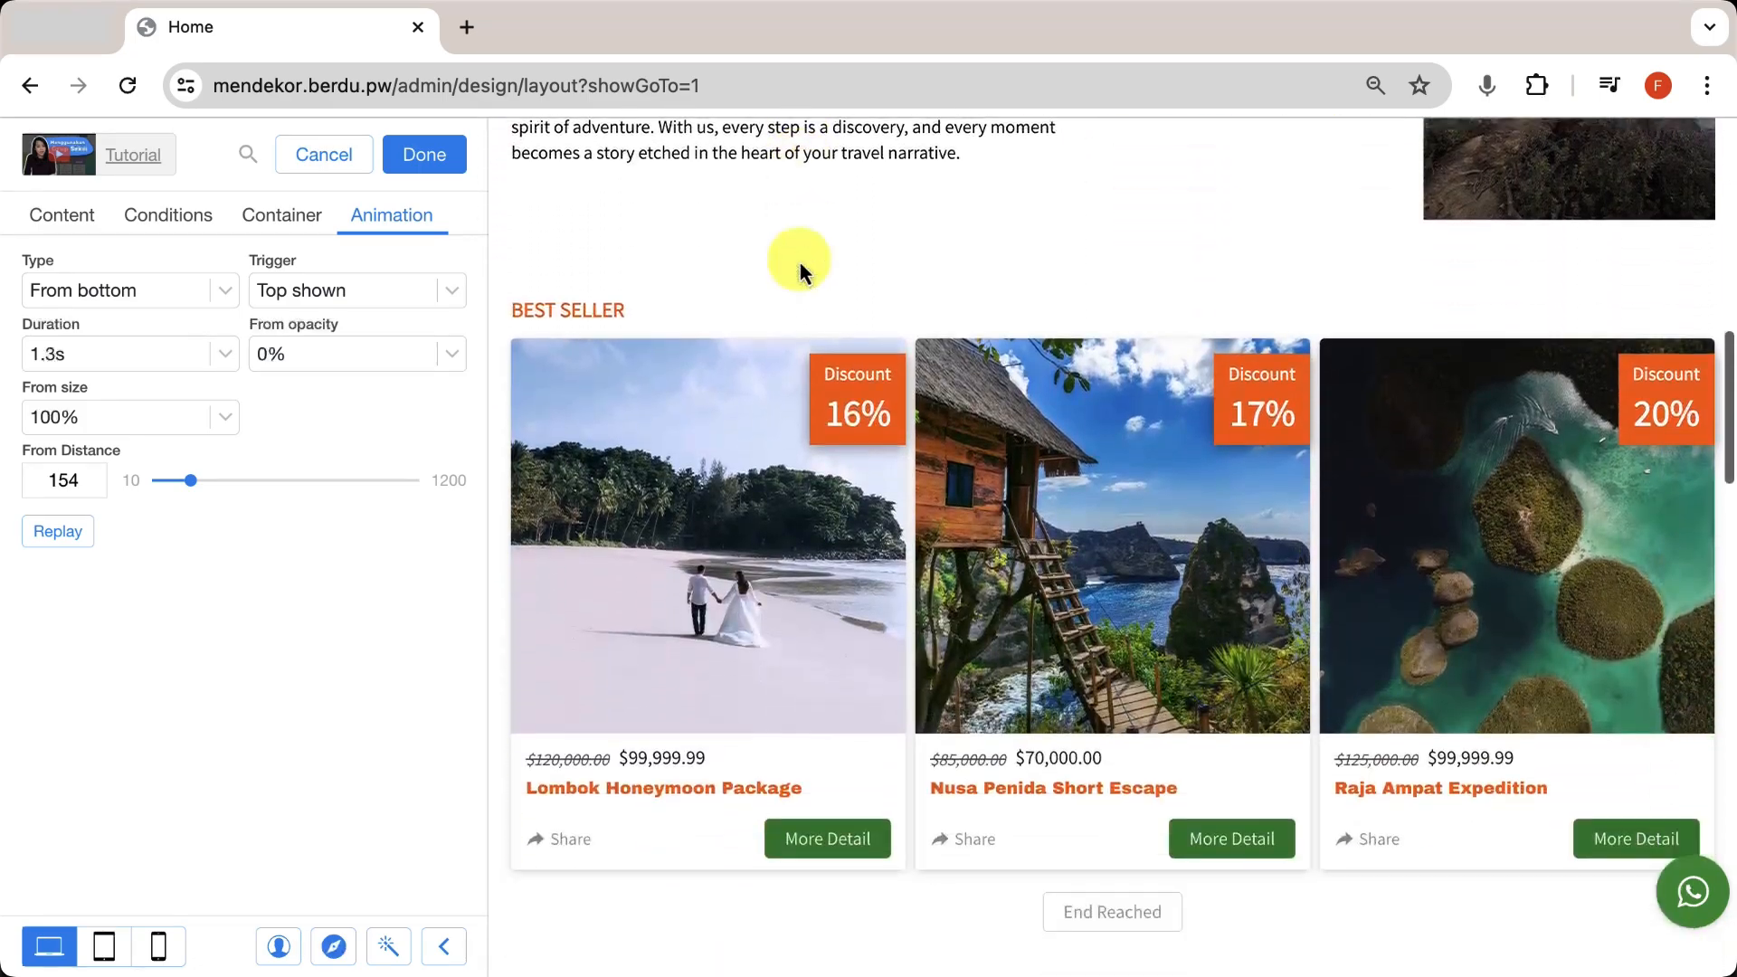
pyautogui.scroll(-3, 801, 264)
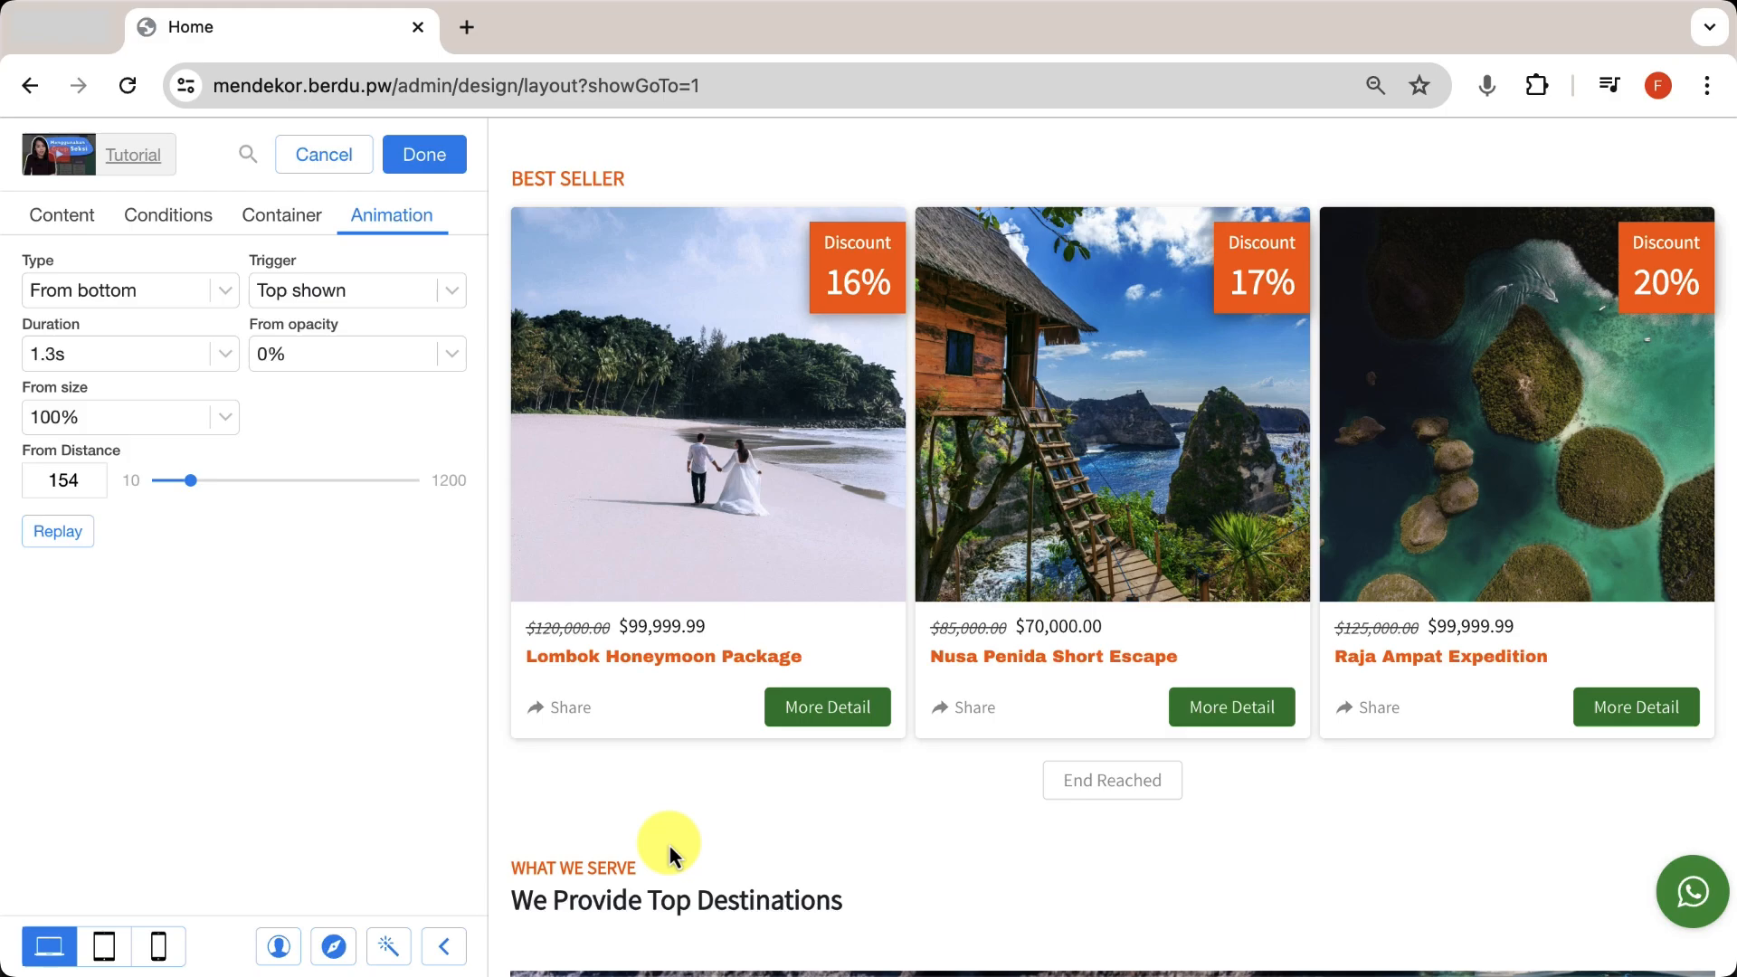
pyautogui.scroll(-13, 669, 856)
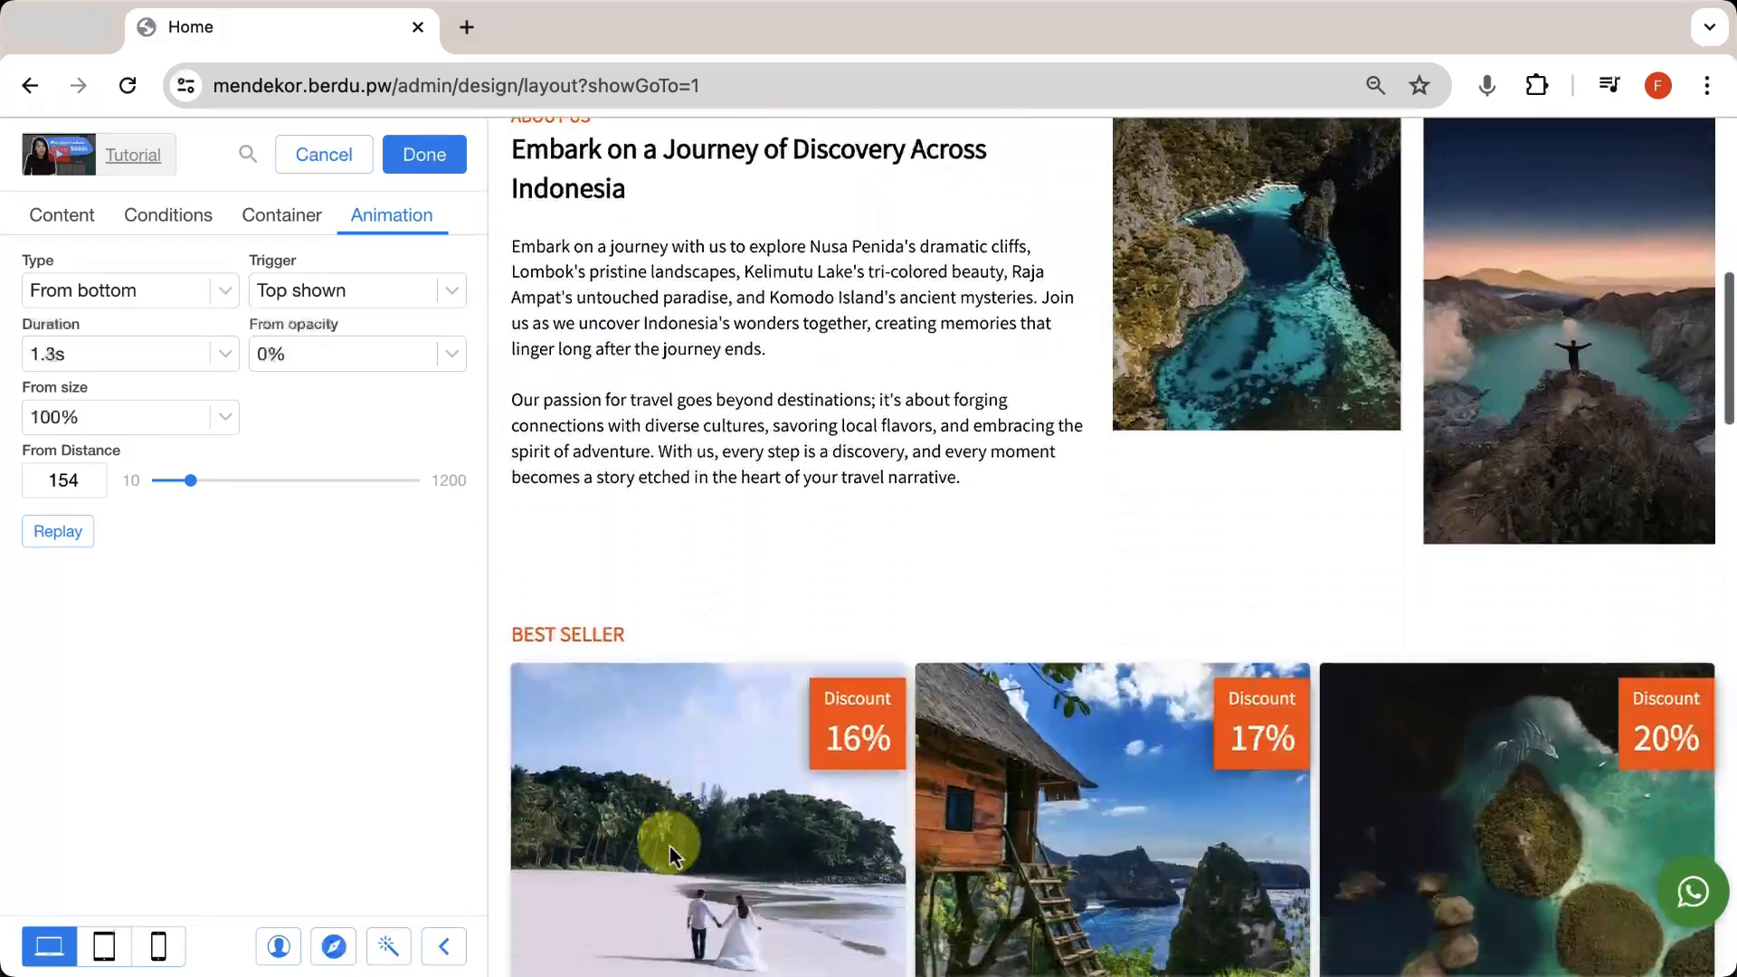
pyautogui.scroll(-3, 674, 855)
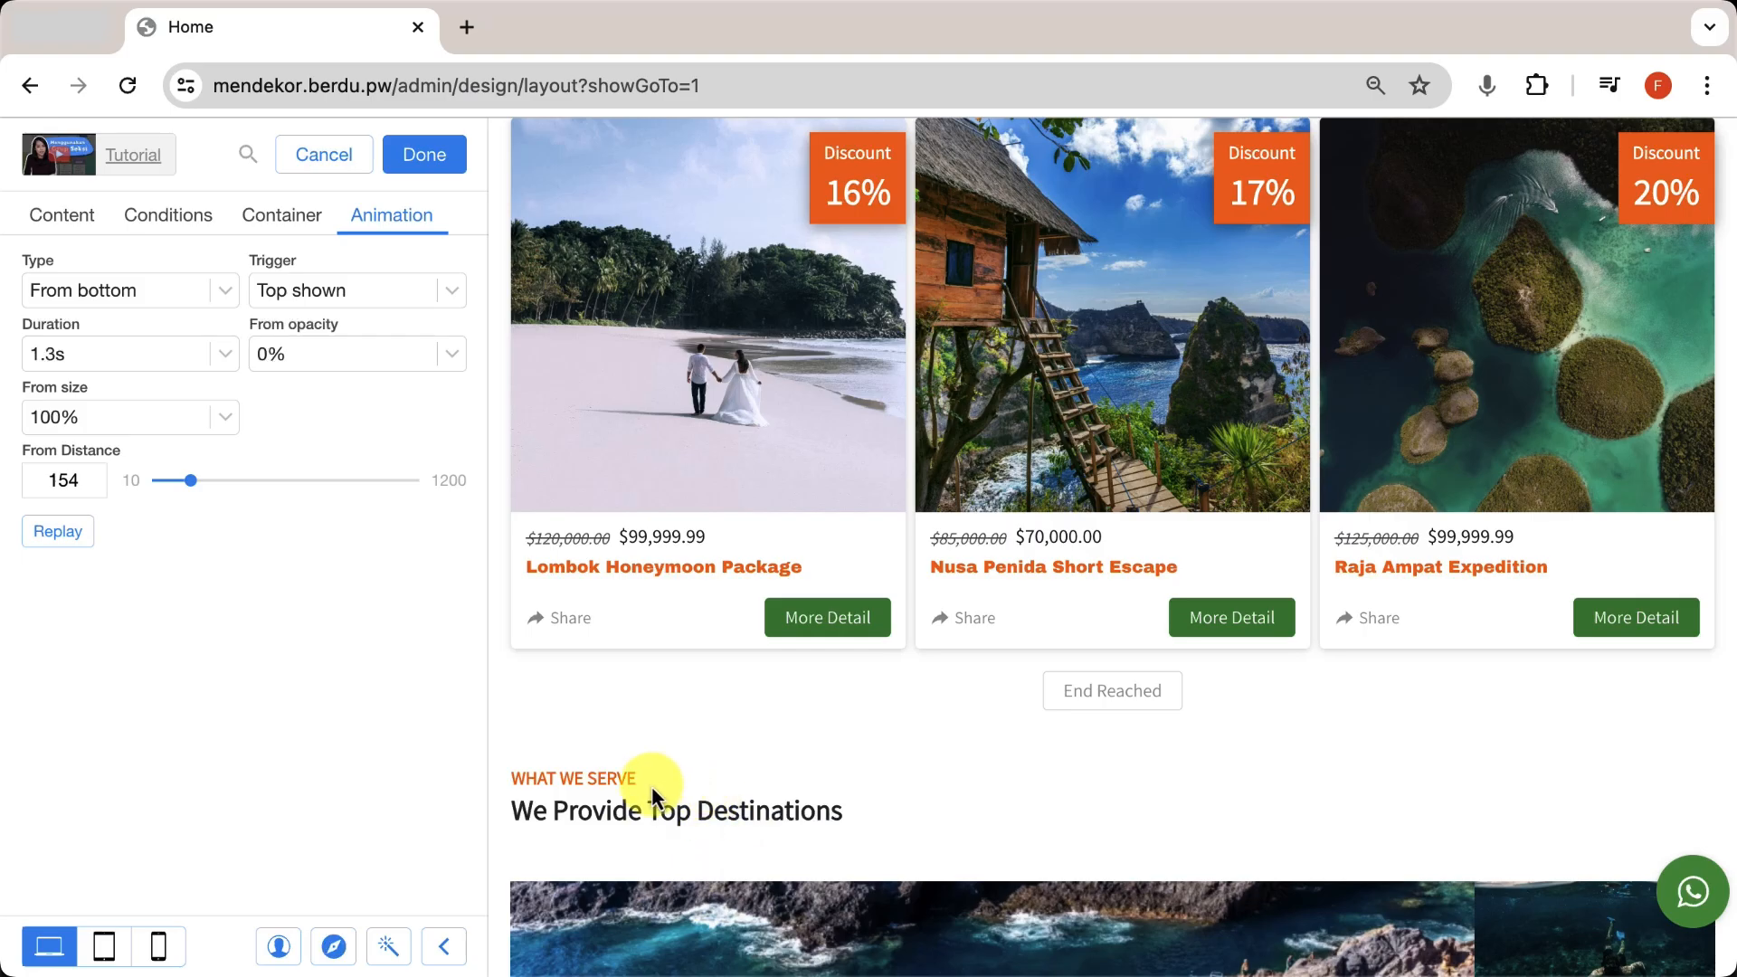
# Set the Image Slide animation's trigger to All shown and preview how the section appears.
pyautogui.click(377, 291)
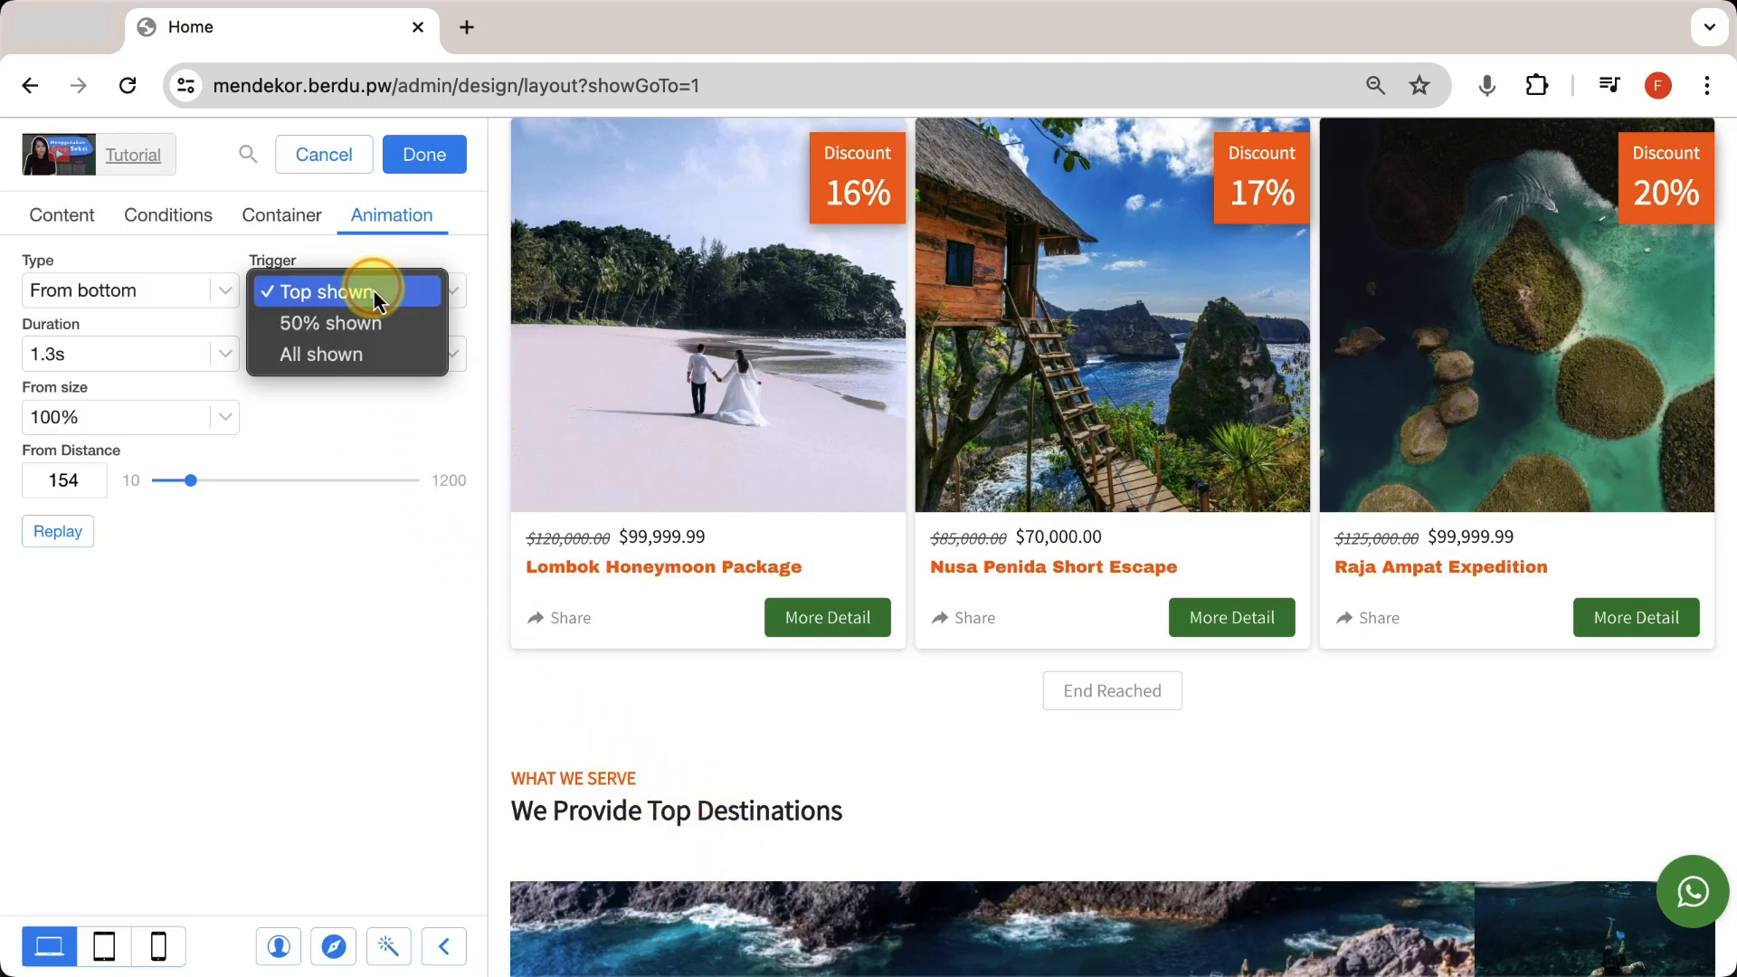
pyautogui.click(348, 353)
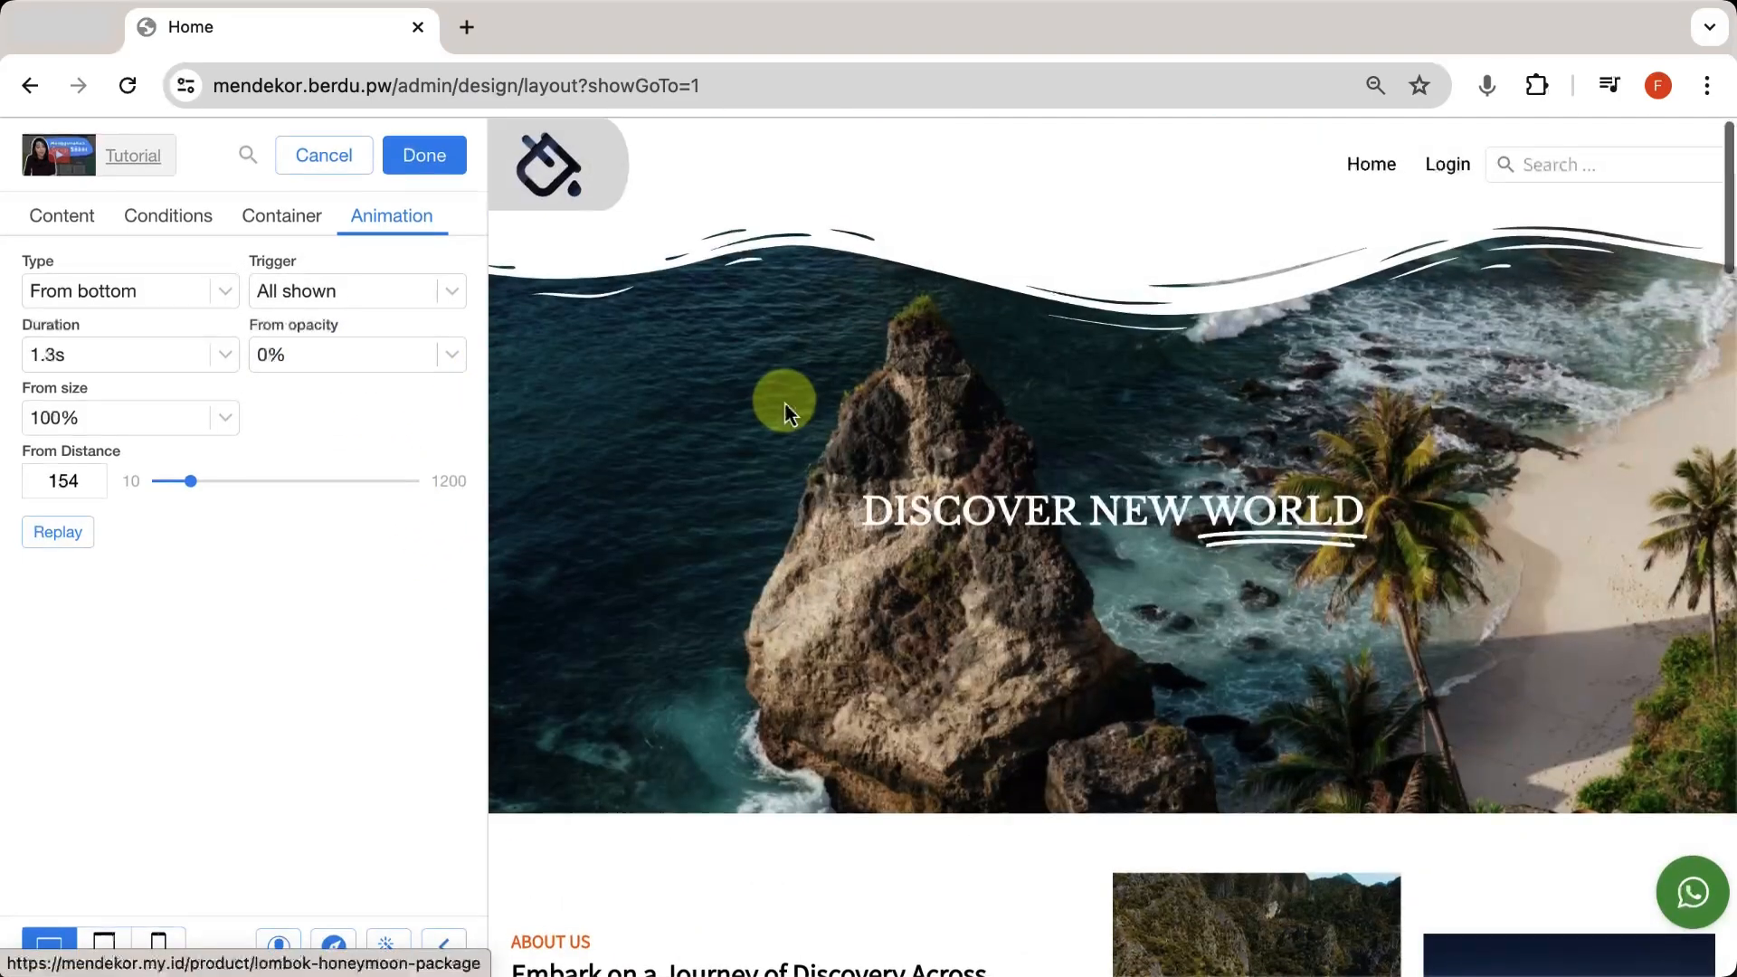
pyautogui.scroll(-10, 785, 412)
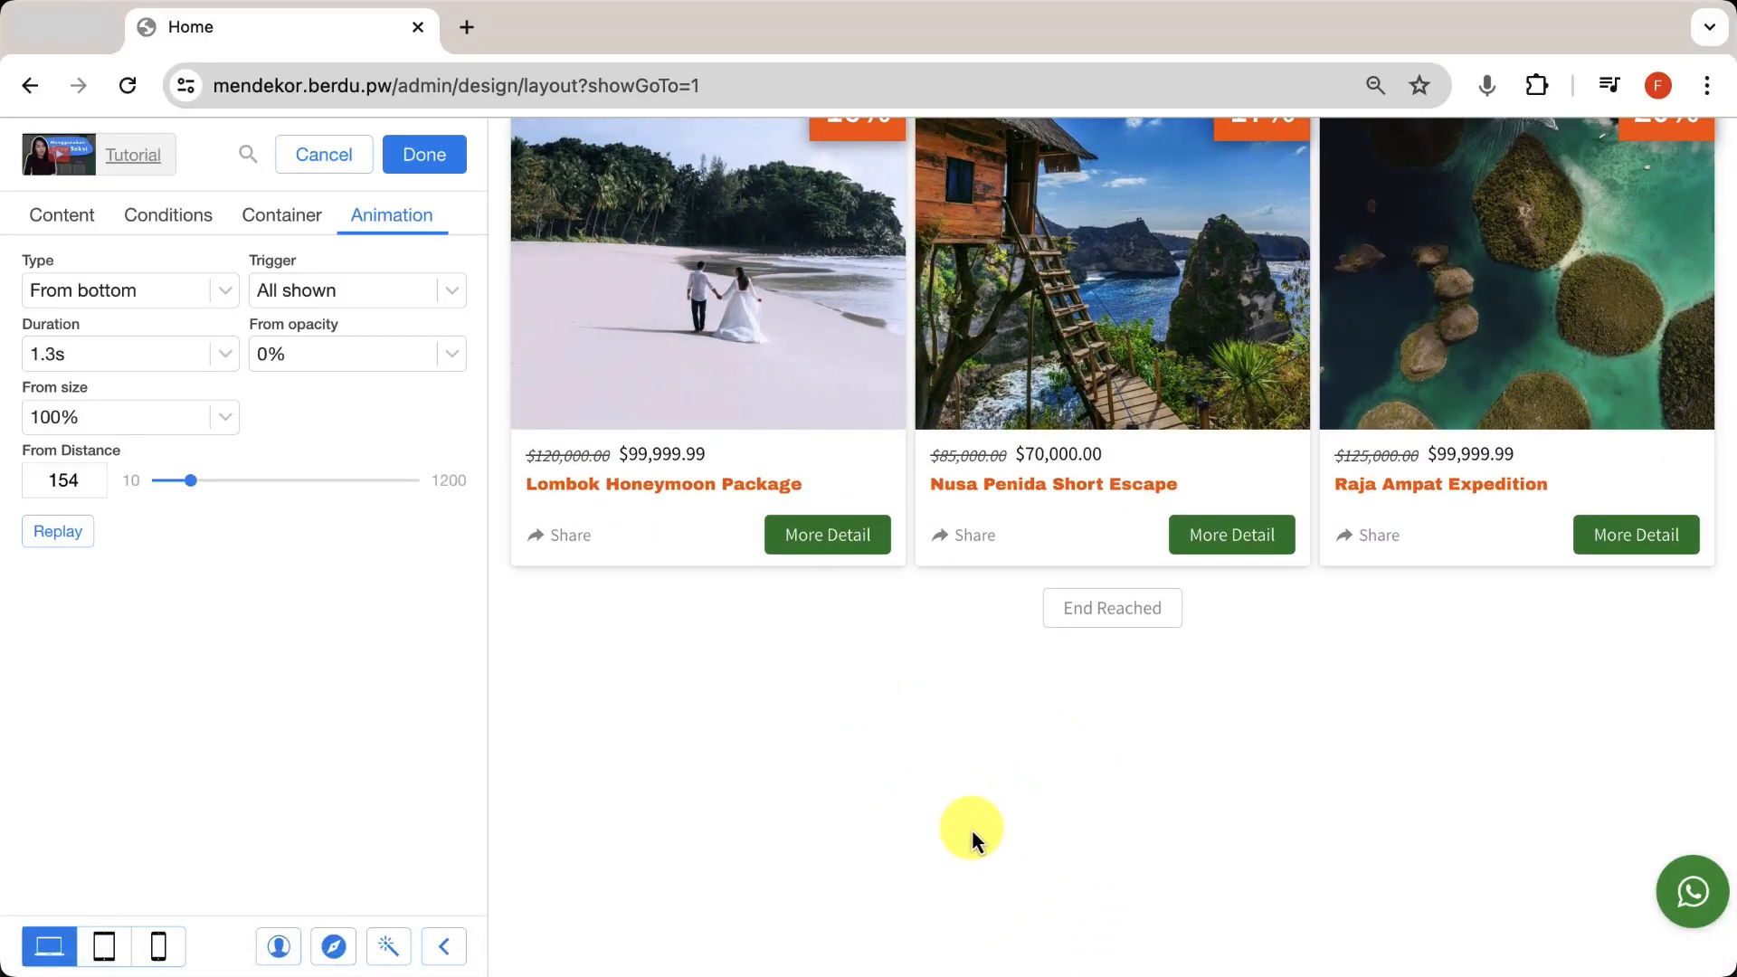
pyautogui.scroll(-3, 972, 839)
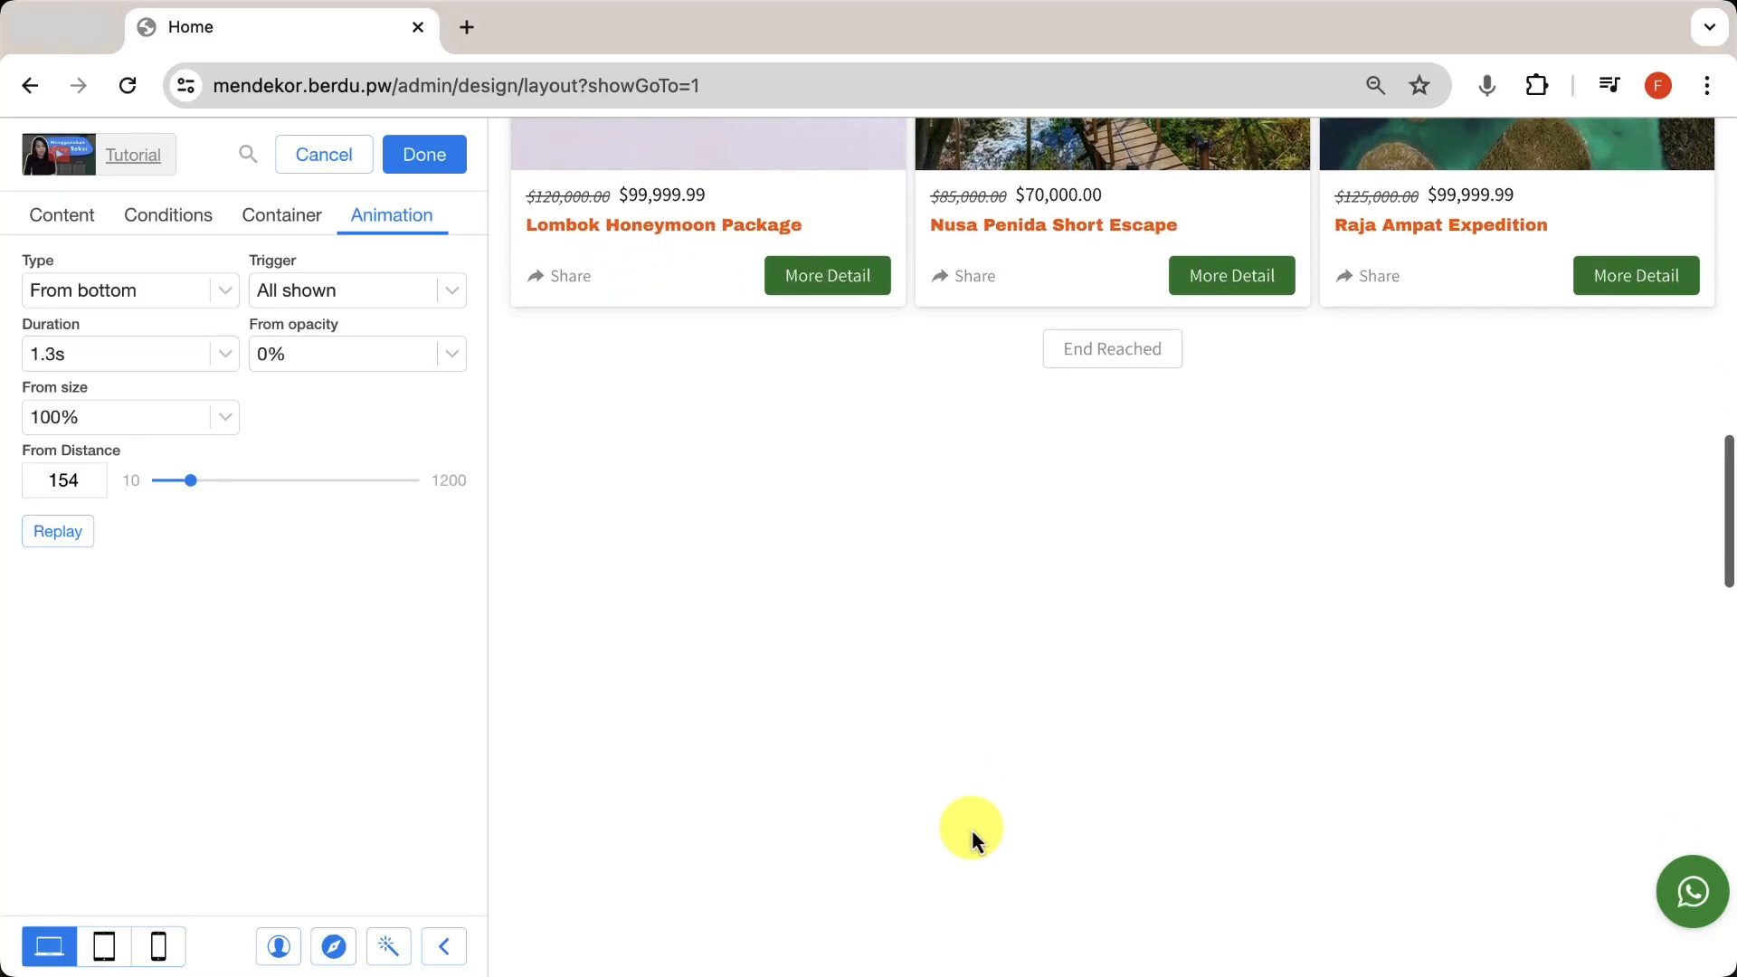
pyautogui.scroll(-1, 972, 840)
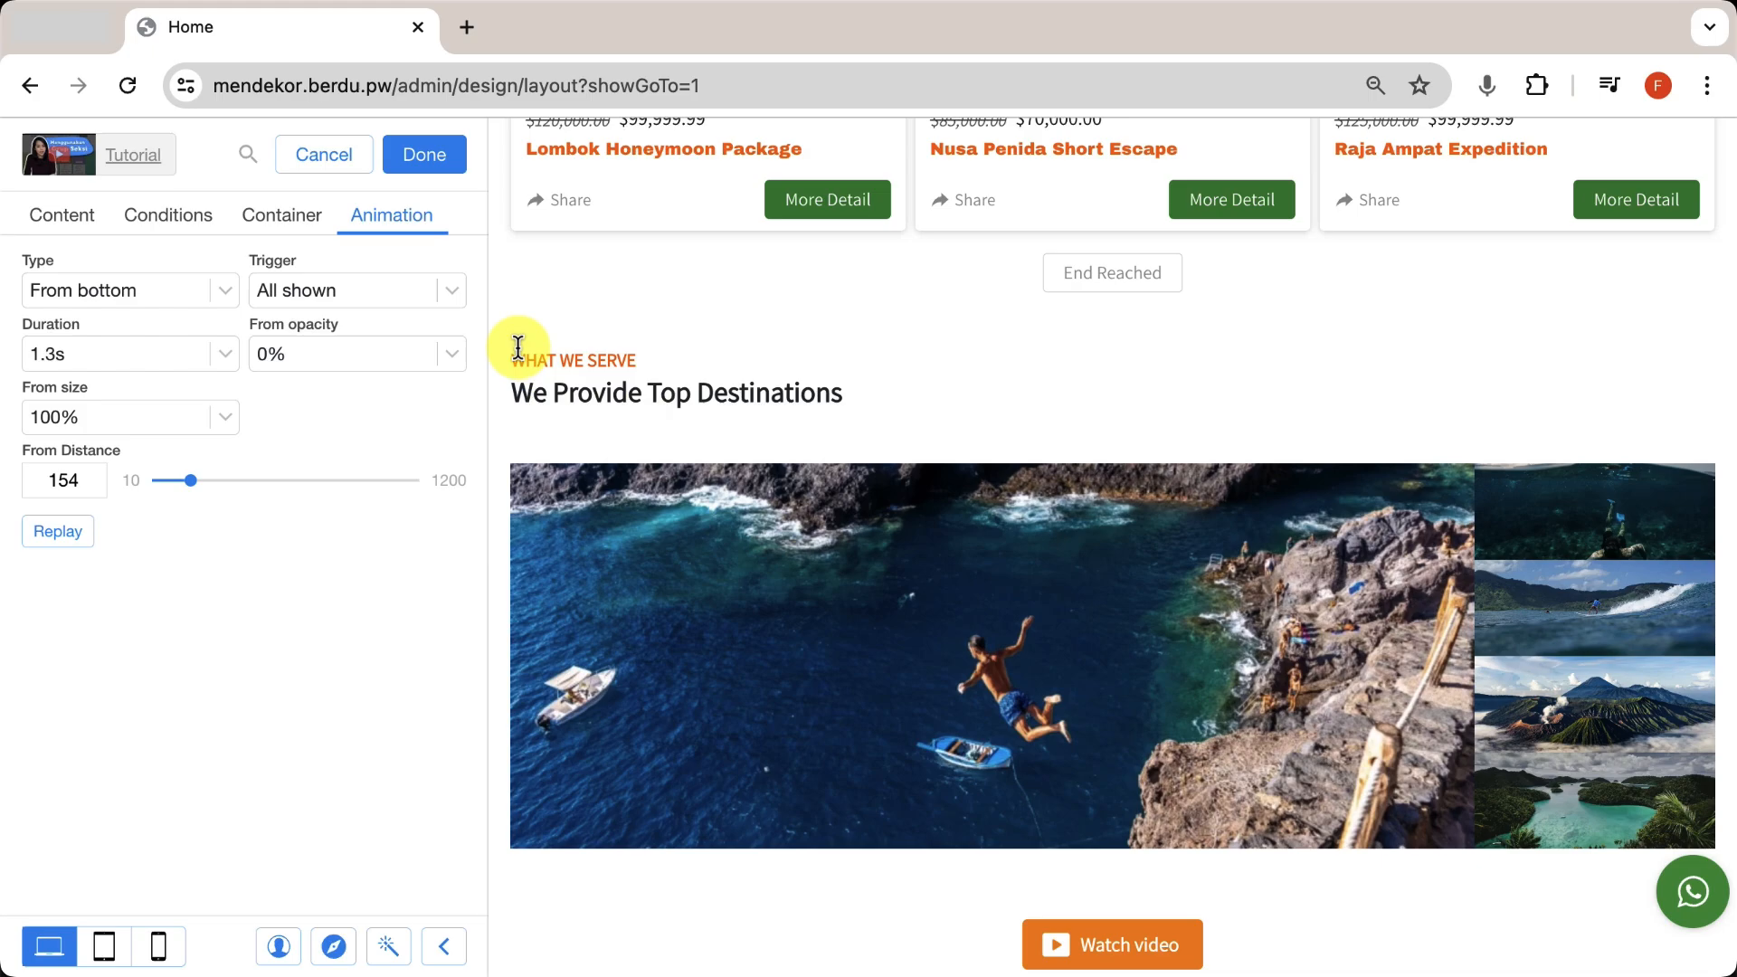
# Set the Image Slide animation's trigger to 50% shown and preview it in the page.
pyautogui.click(422, 299)
pyautogui.click(392, 271)
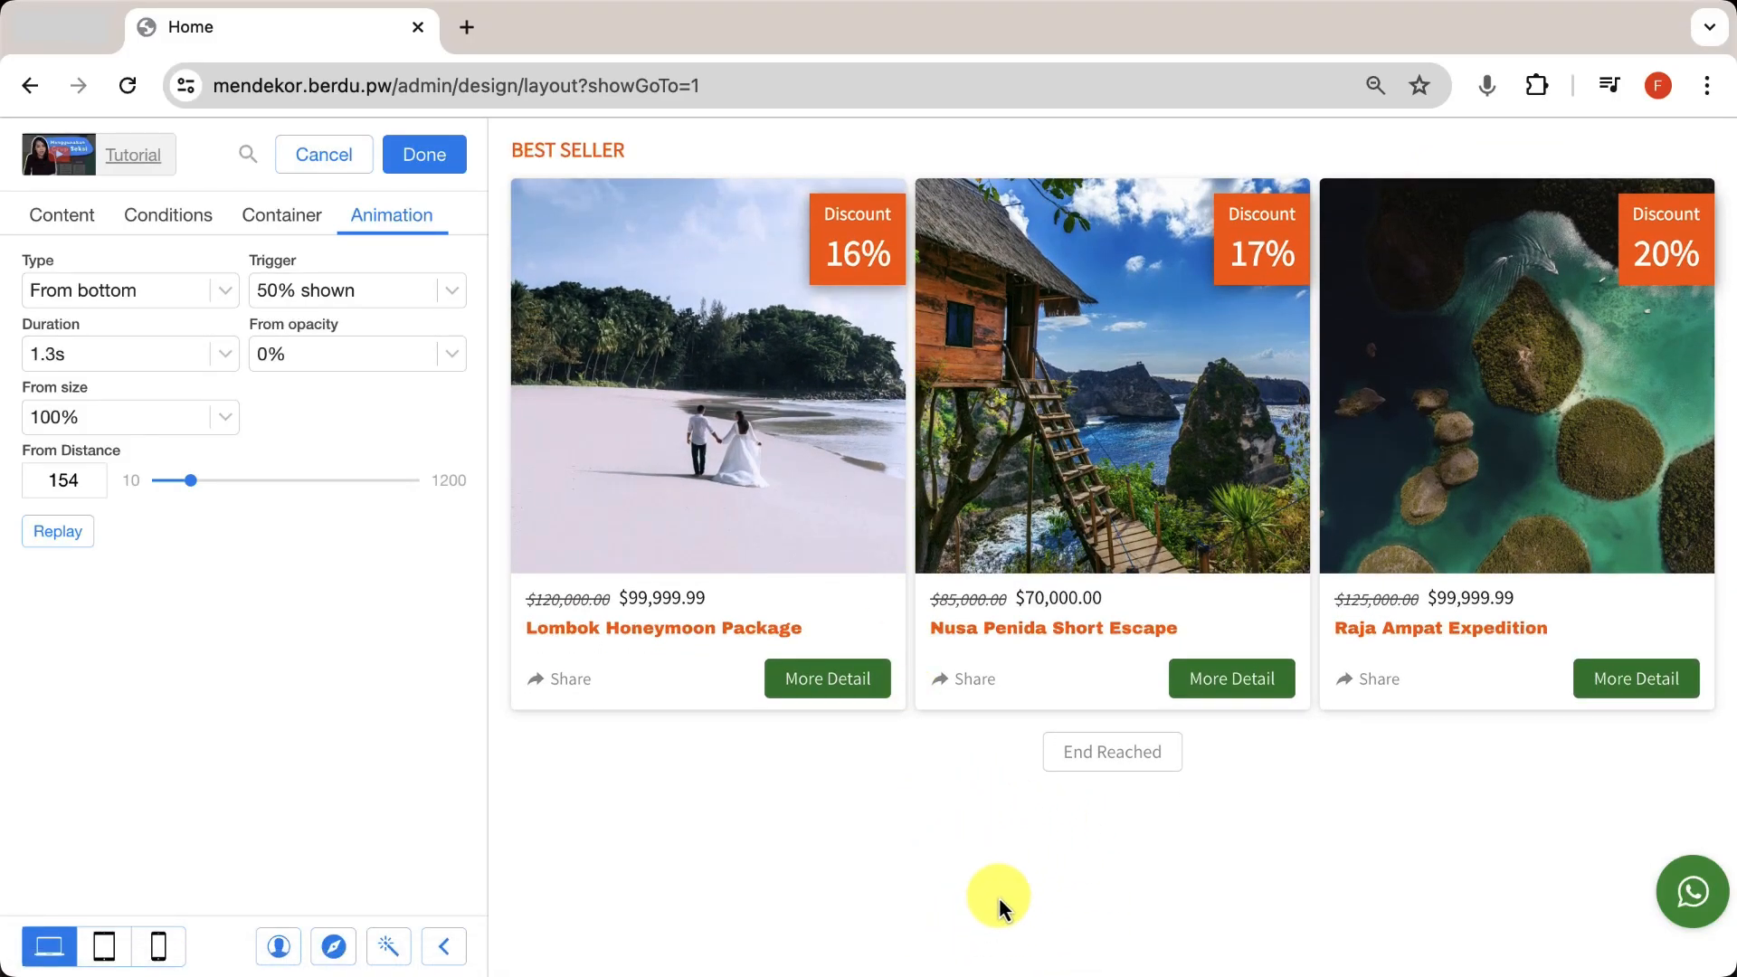
pyautogui.scroll(-3, 999, 903)
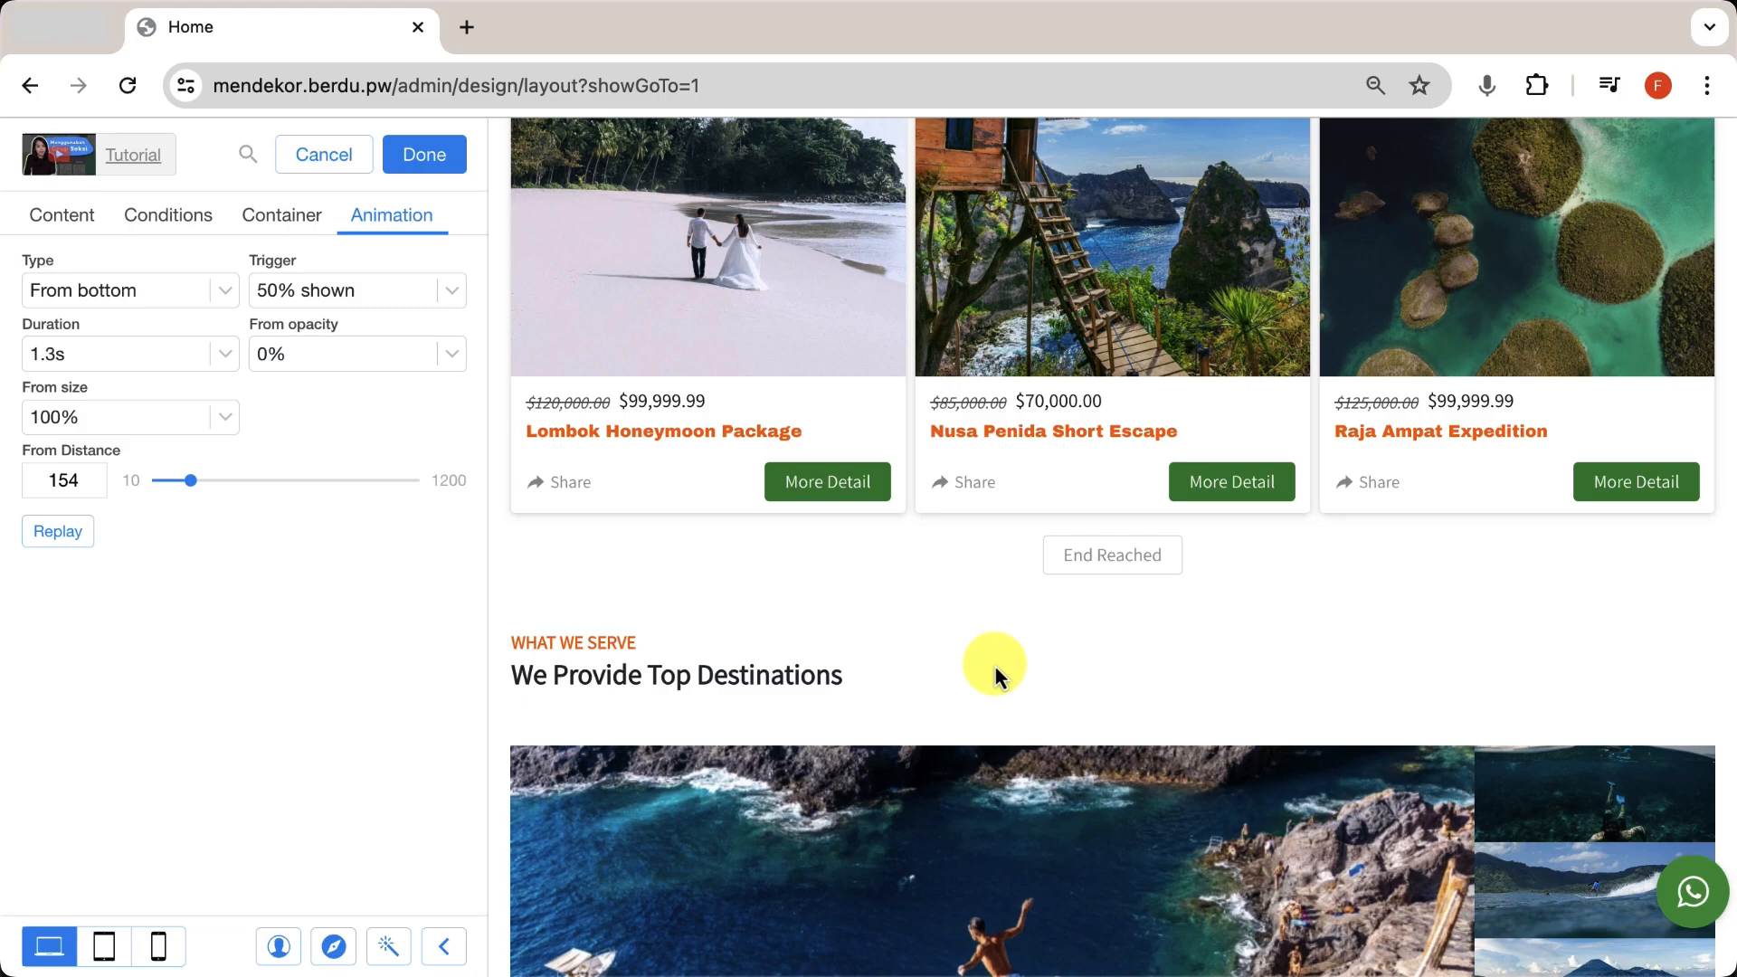
# Confirm the Image Slide settings, save the layout and check the animations on the live Home page.
pyautogui.click(433, 160)
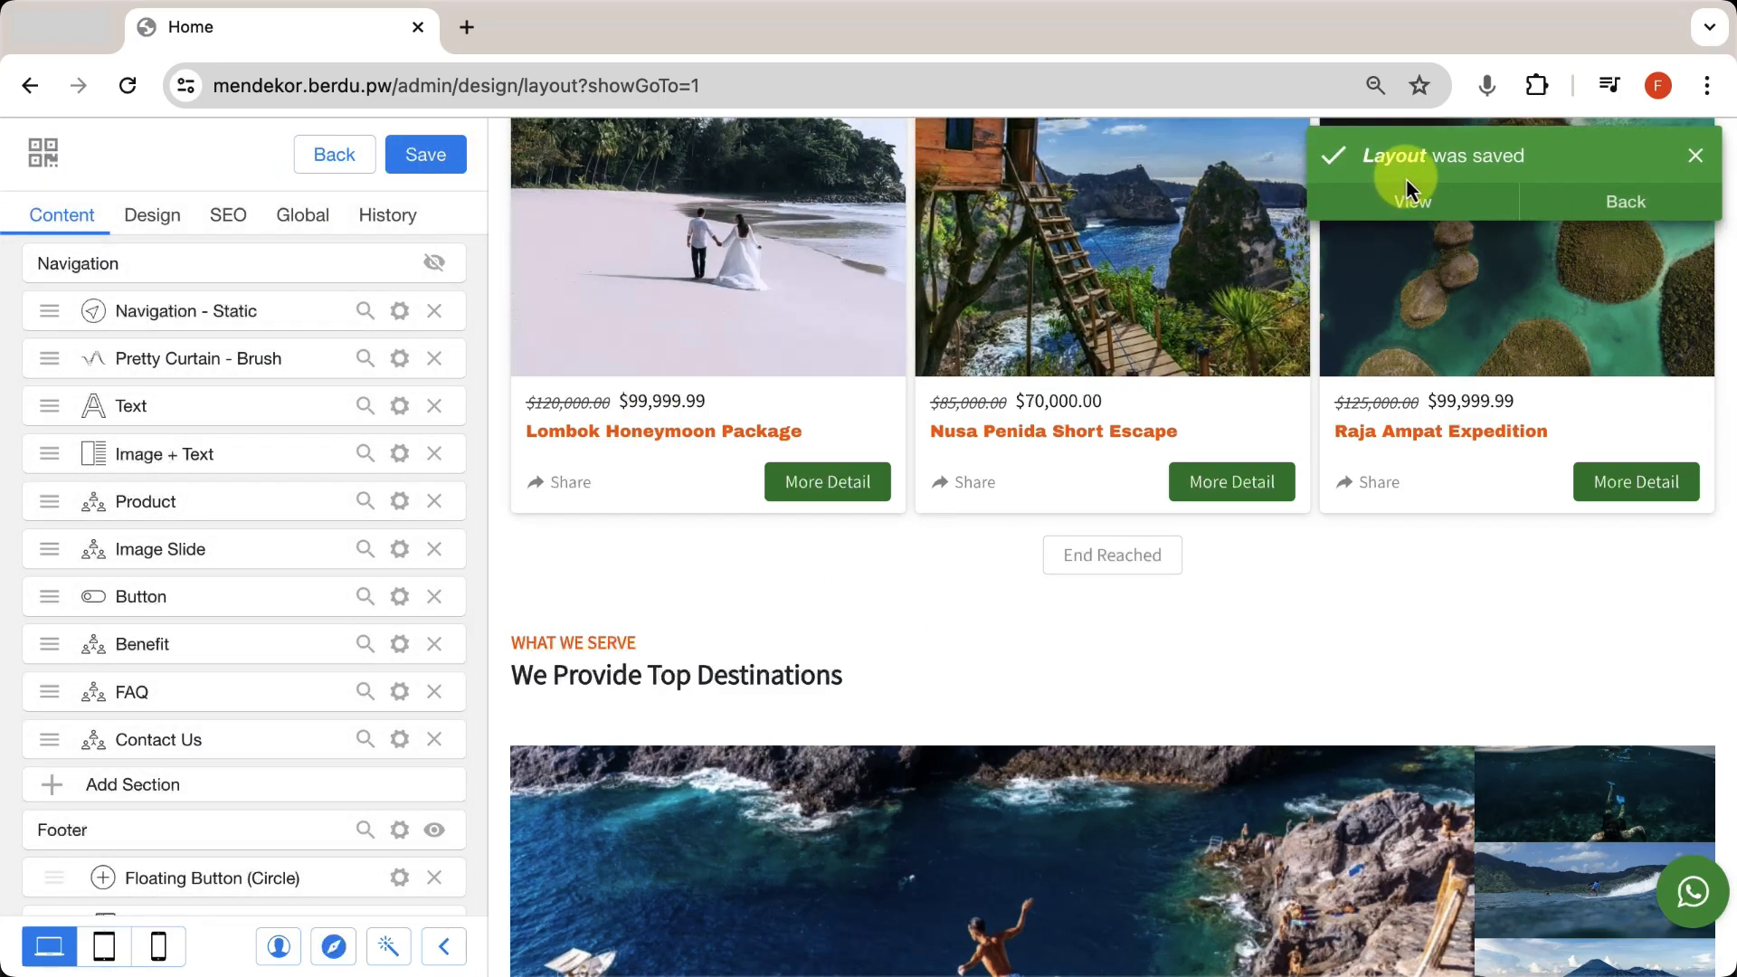
pyautogui.click(1417, 202)
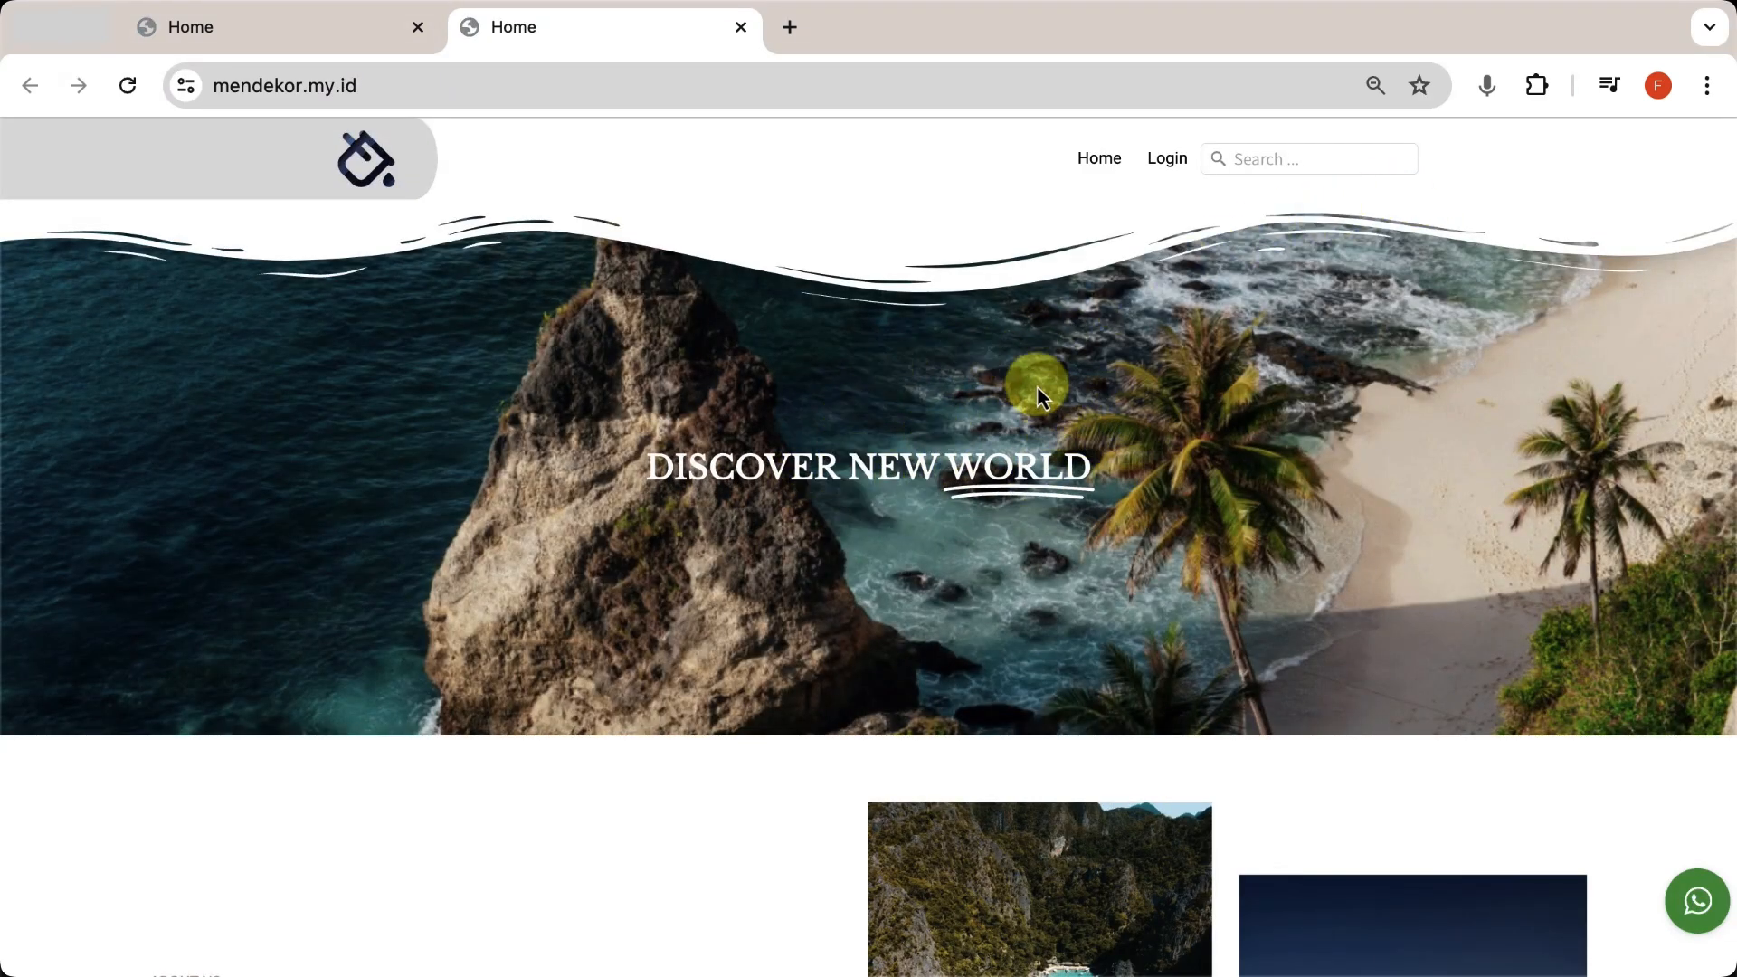
pyautogui.scroll(-6, 1213, 499)
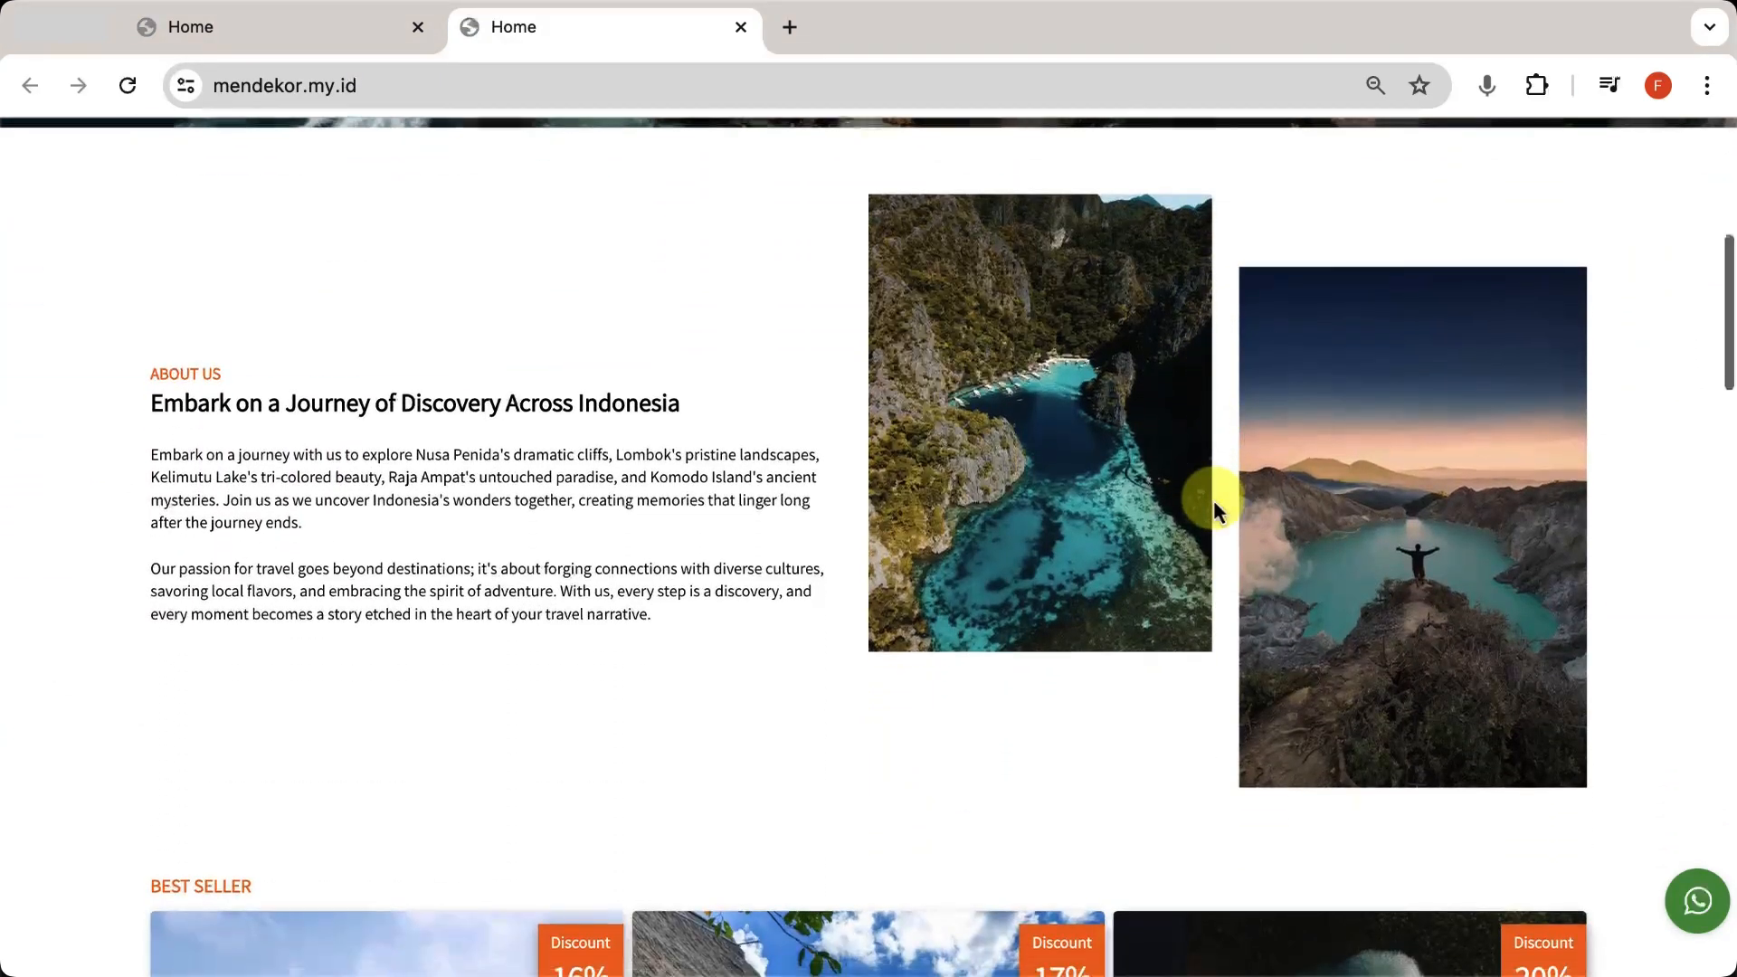
pyautogui.scroll(-10, 1213, 500)
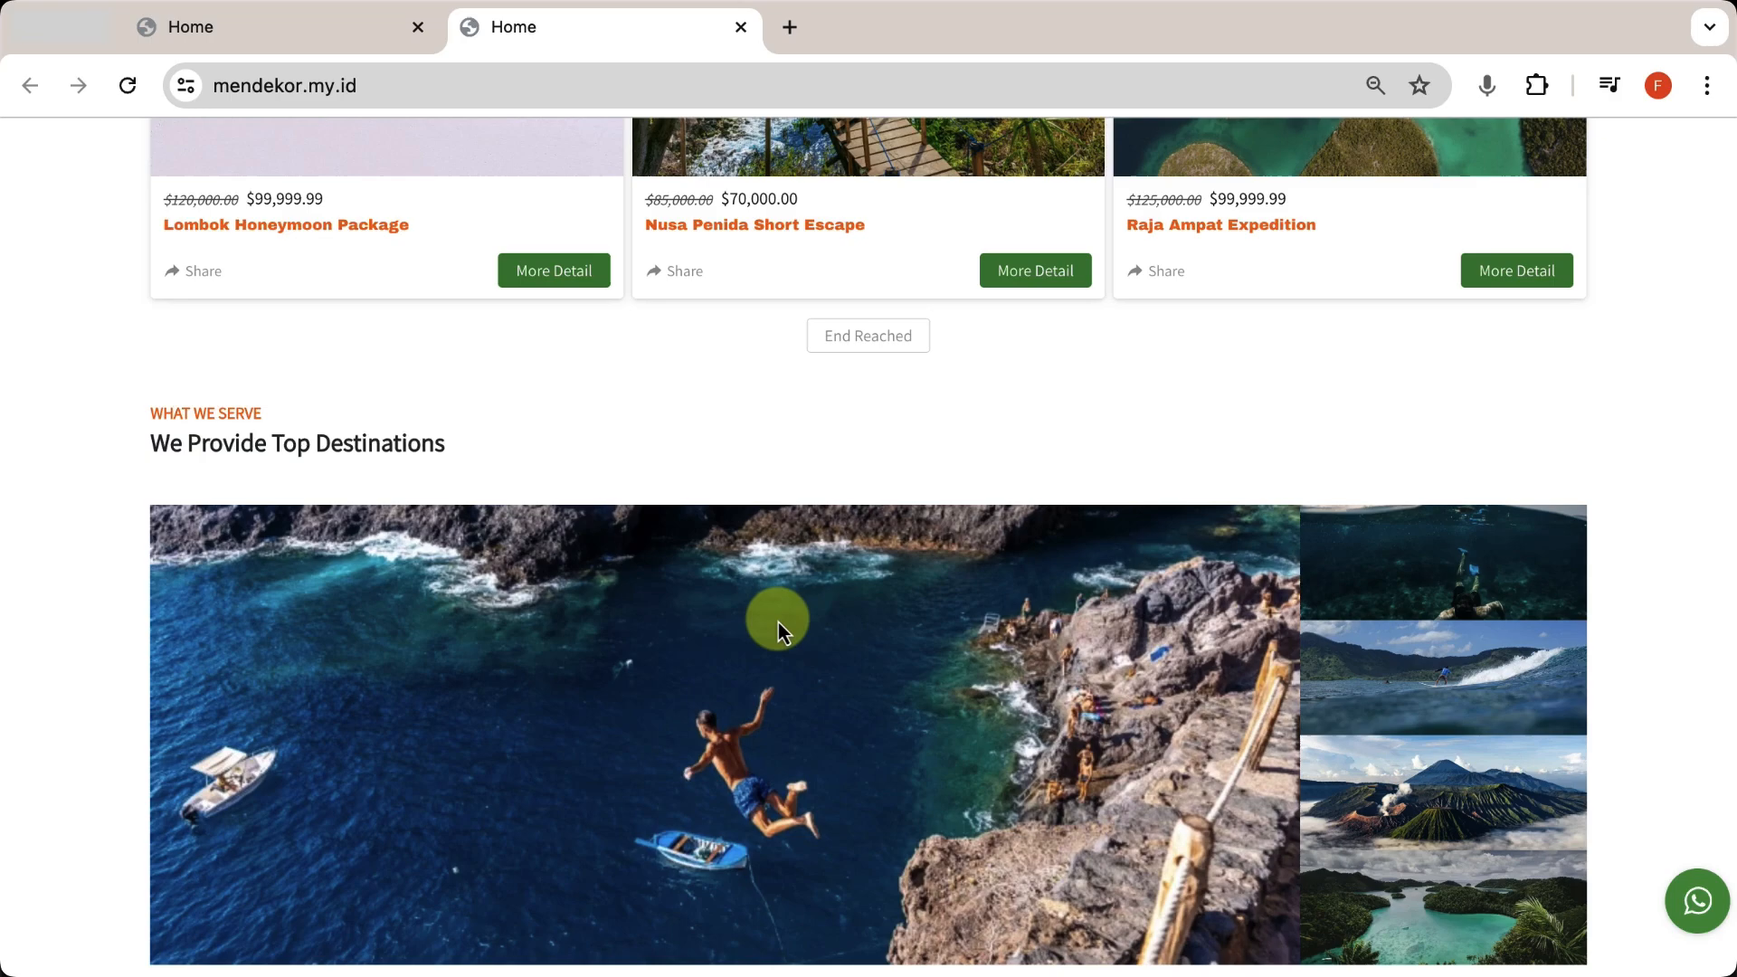
pyautogui.scroll(-3, 780, 630)
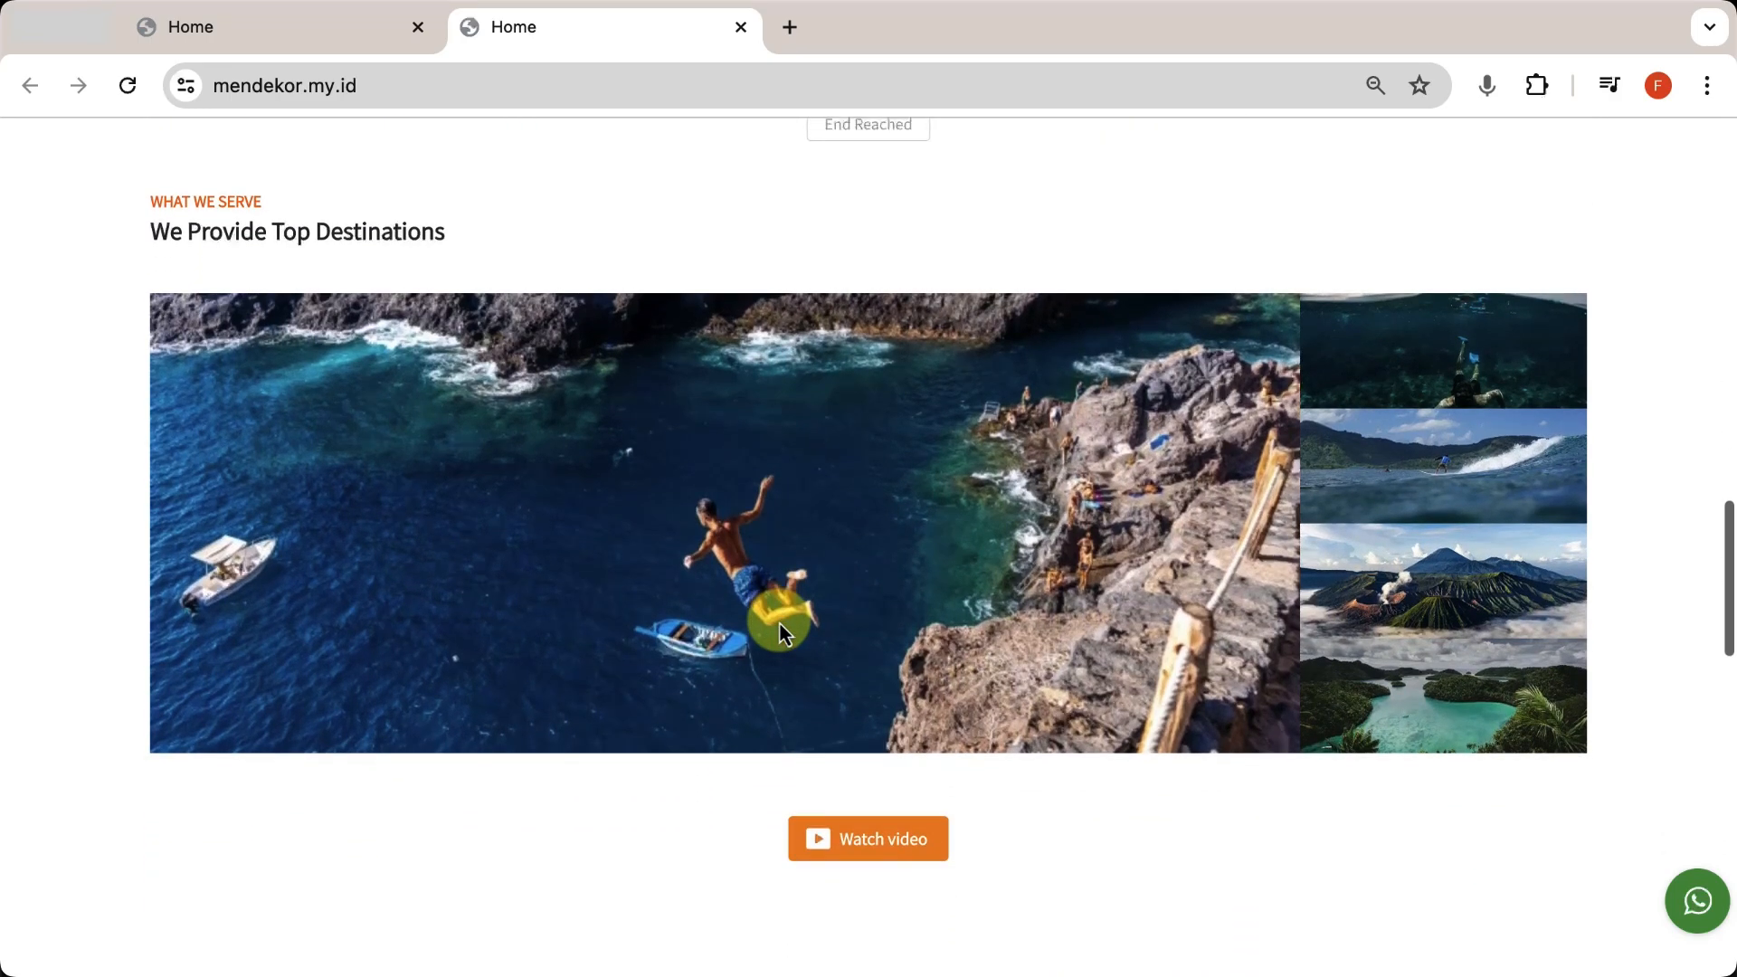